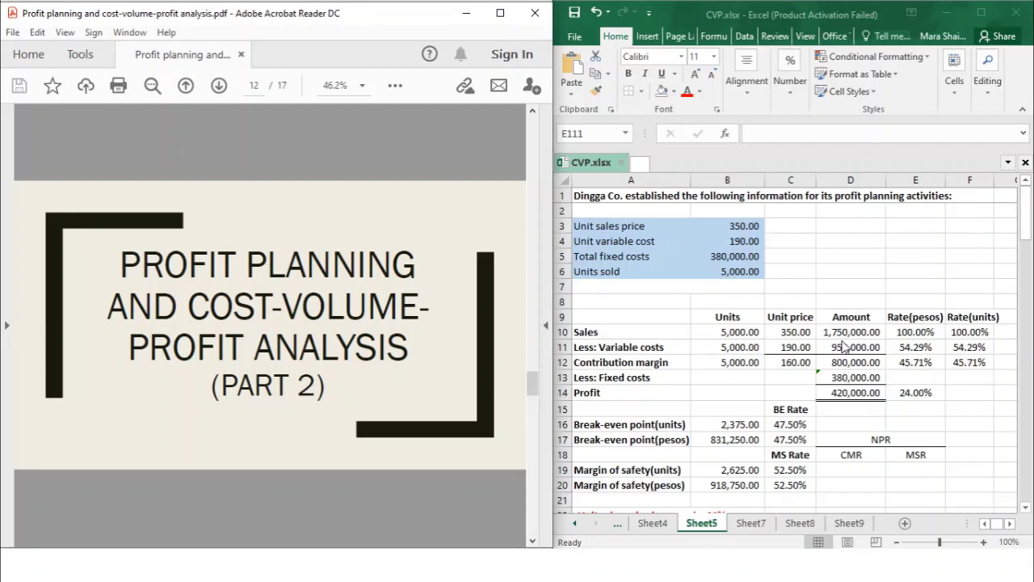
Step: Advance the PDF to the CVP Sensitivity Analysis table, then review the base case and the sales price increase scenario in Excel
key("Page_Down")
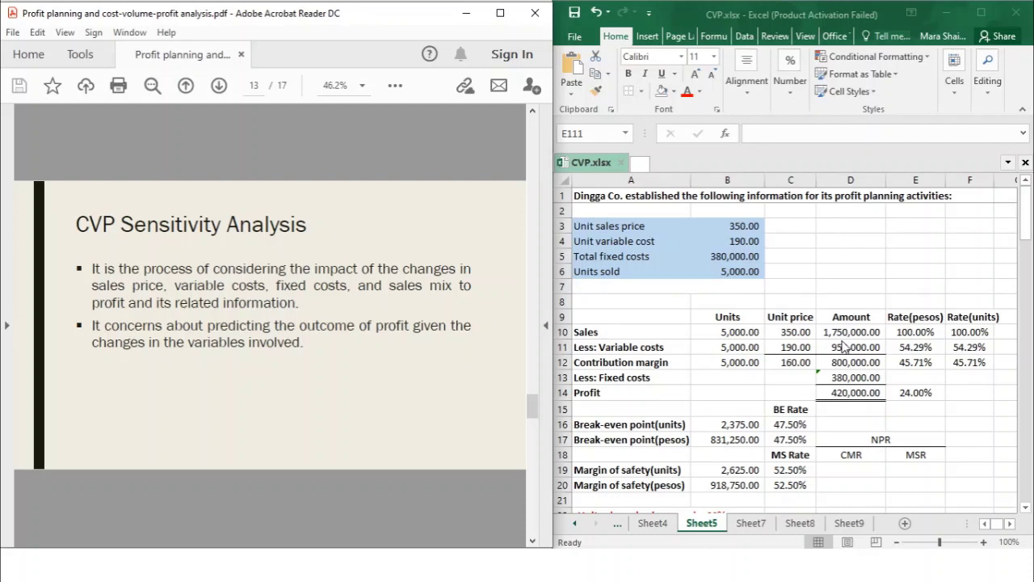
key("Page_Down")
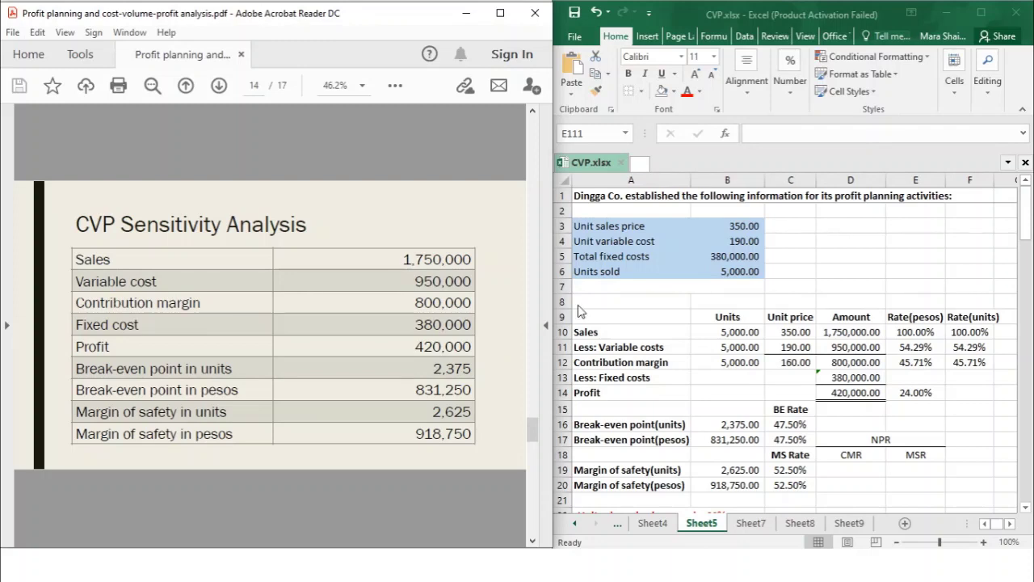
left_click(753, 317)
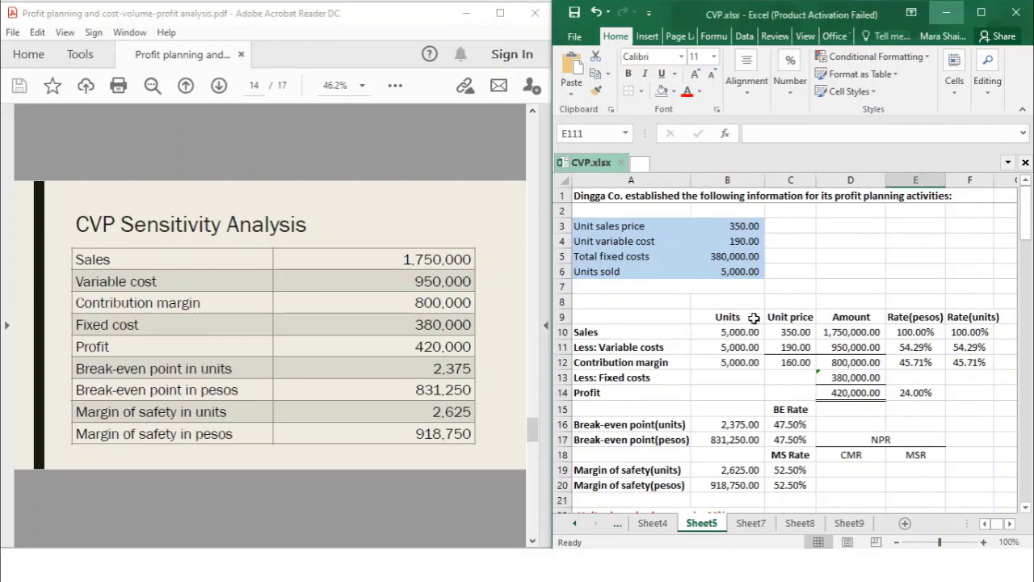
scroll(754, 317, "down", 4)
scroll(753, 317, "down", 3)
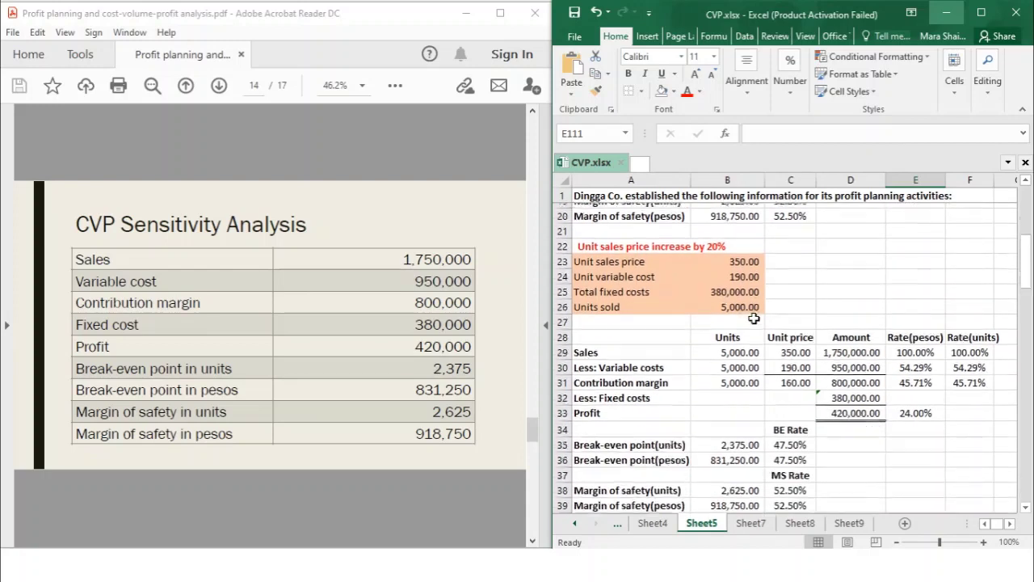
left_click(1025, 180)
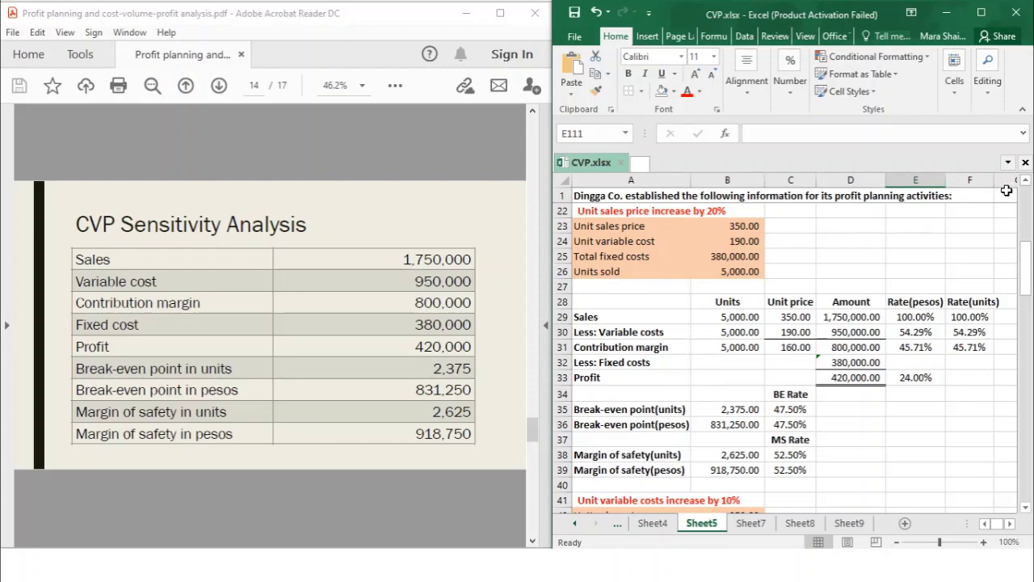
scroll(1026, 190, "up", 7)
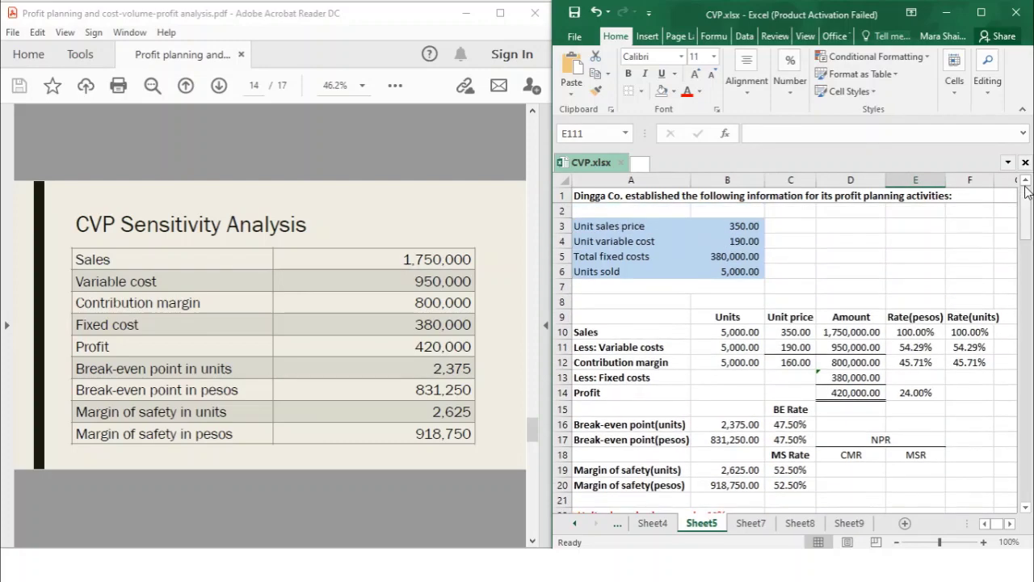
left_click(1026, 507)
scroll(1026, 509, "down", 6)
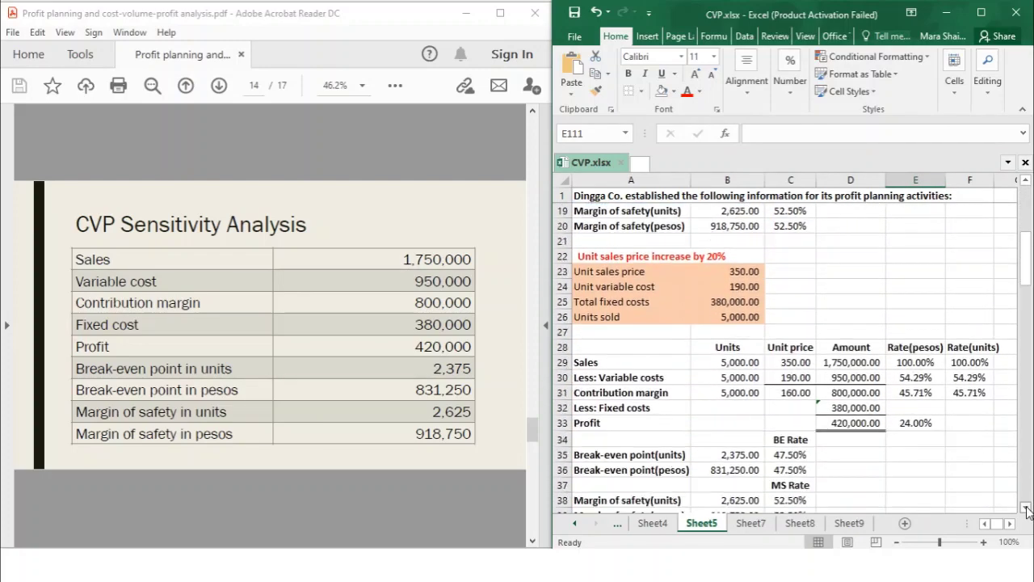
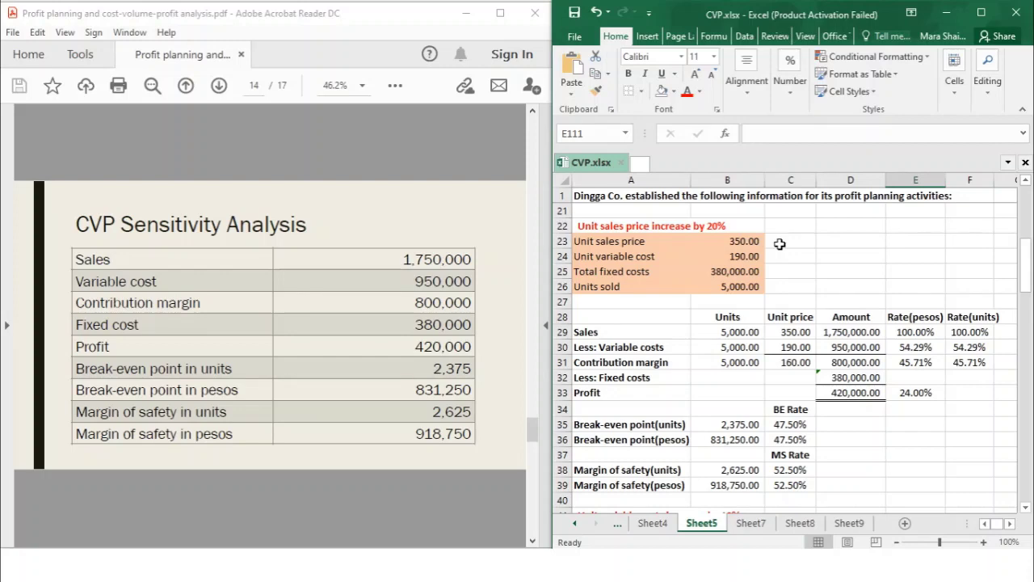
Step: Change the unit sales price in B23 of the 20% price increase scenario to the formula =350*1.2
left_click(735, 239)
left_click(750, 132)
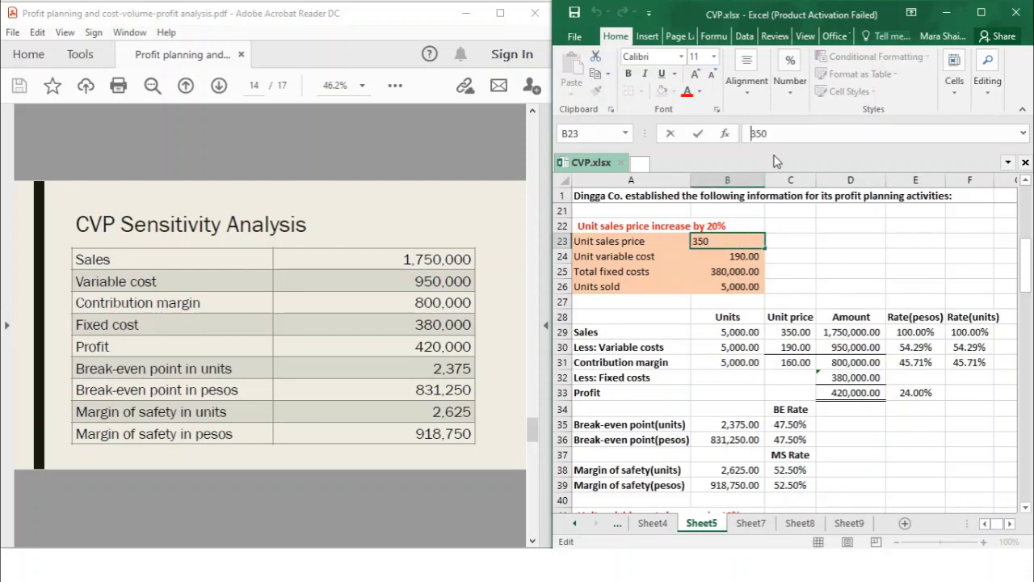
type("=")
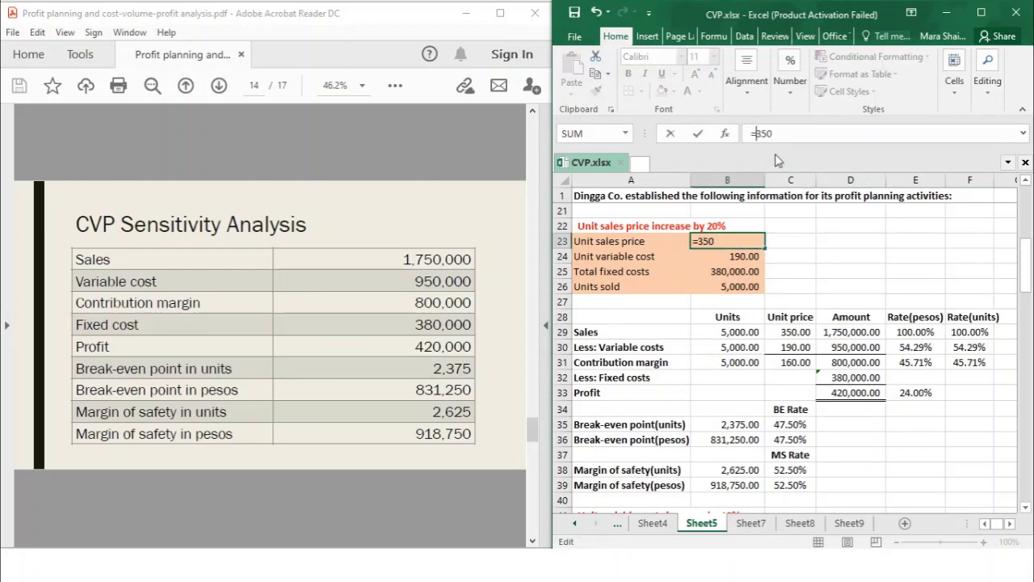
left_click(788, 140)
type("*1.2")
key("Return")
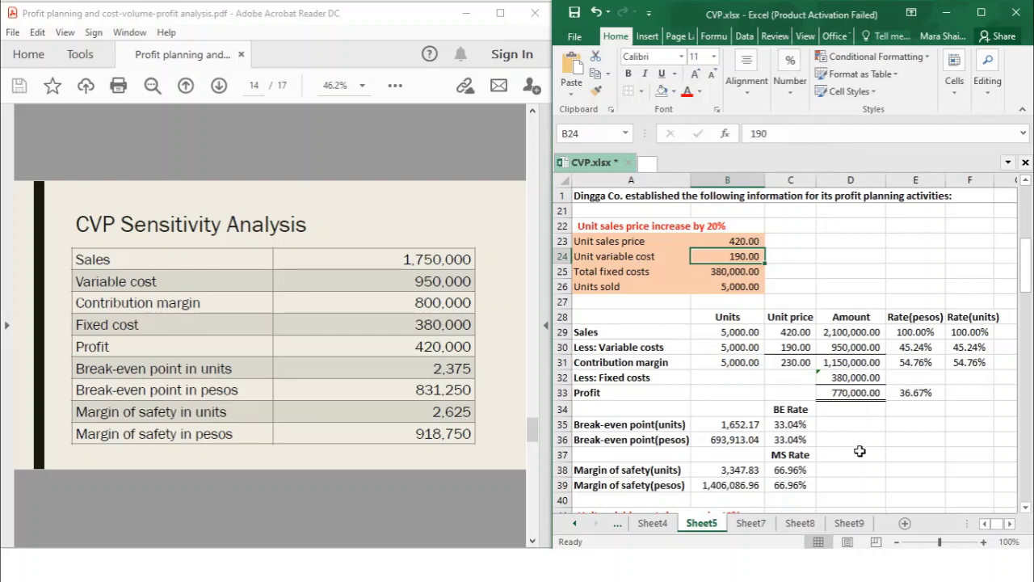
Step: Examine the contribution margin, its rate, profit, break-even units and margin of safety units in the sales price increase scenario
left_click(849, 438)
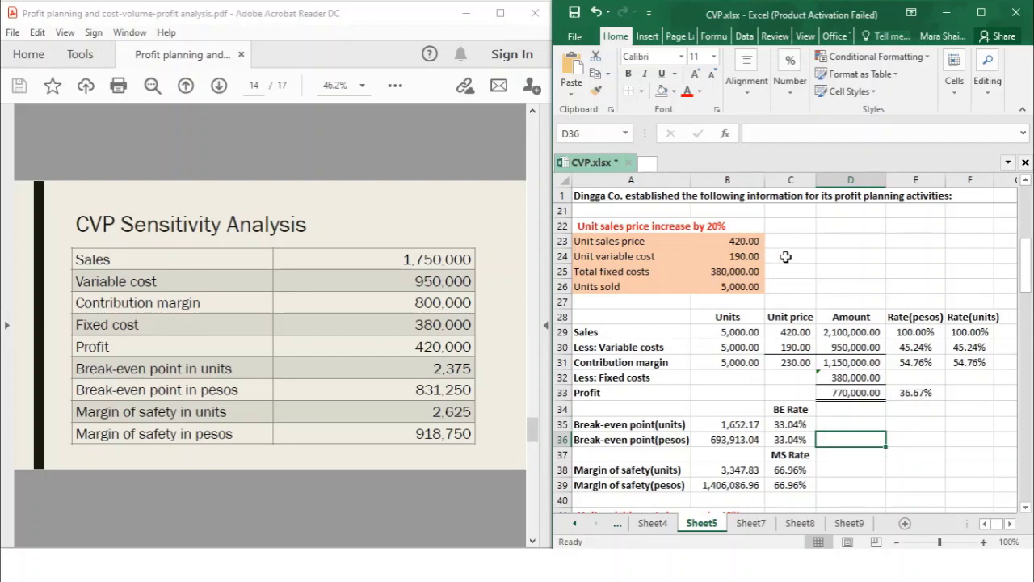
left_click(866, 360)
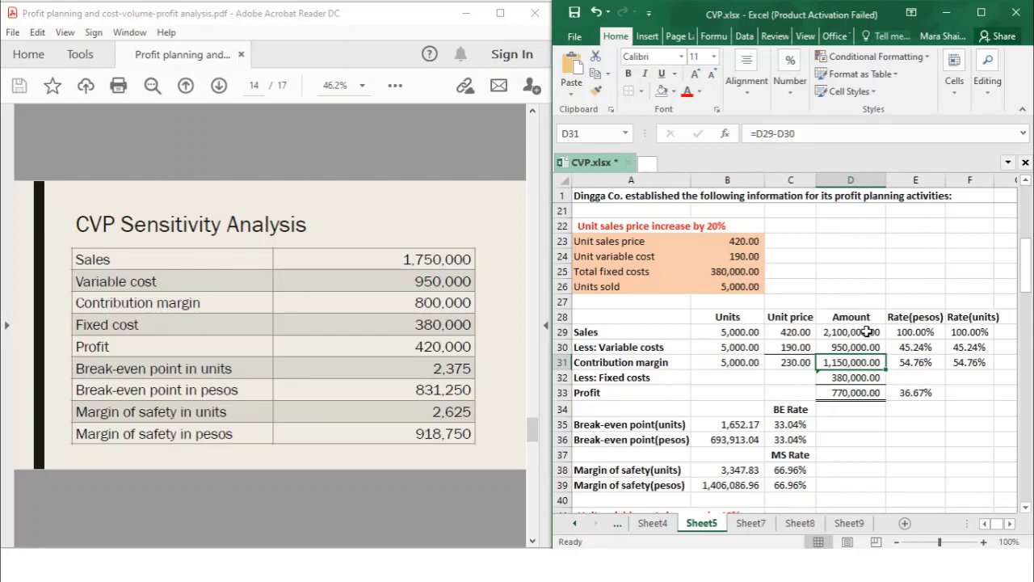
left_click(924, 363)
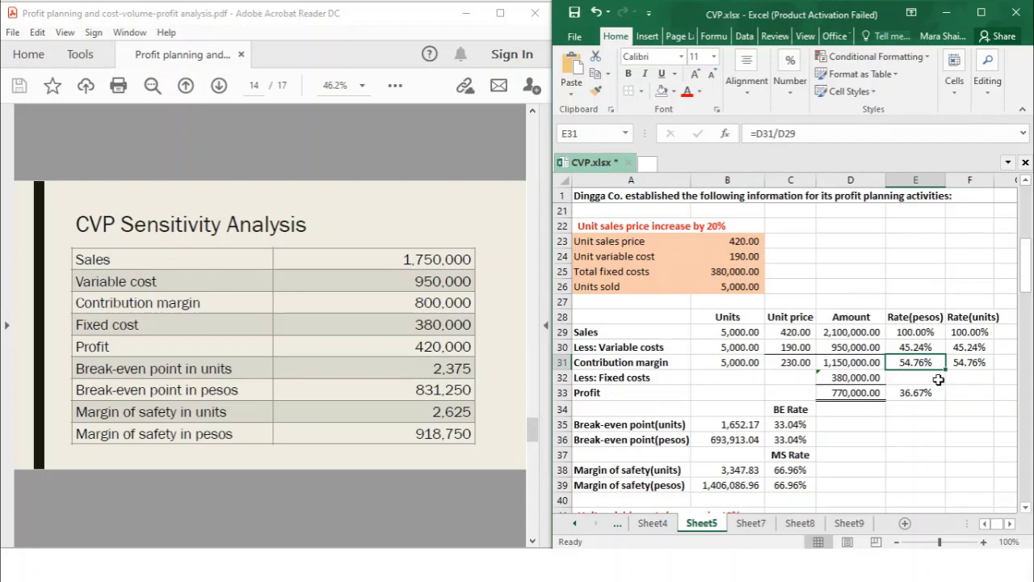
left_click(877, 395)
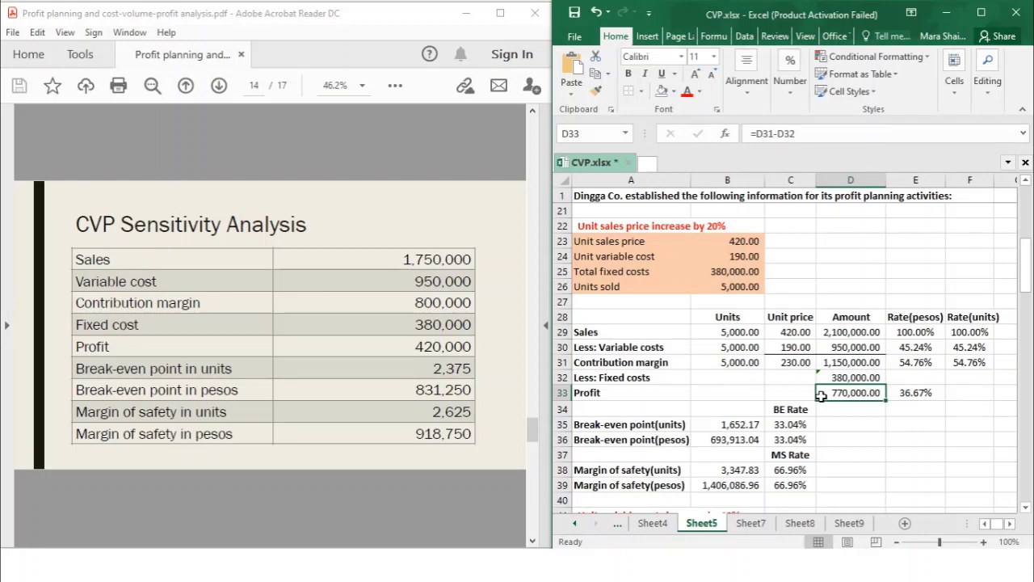
left_click(707, 426)
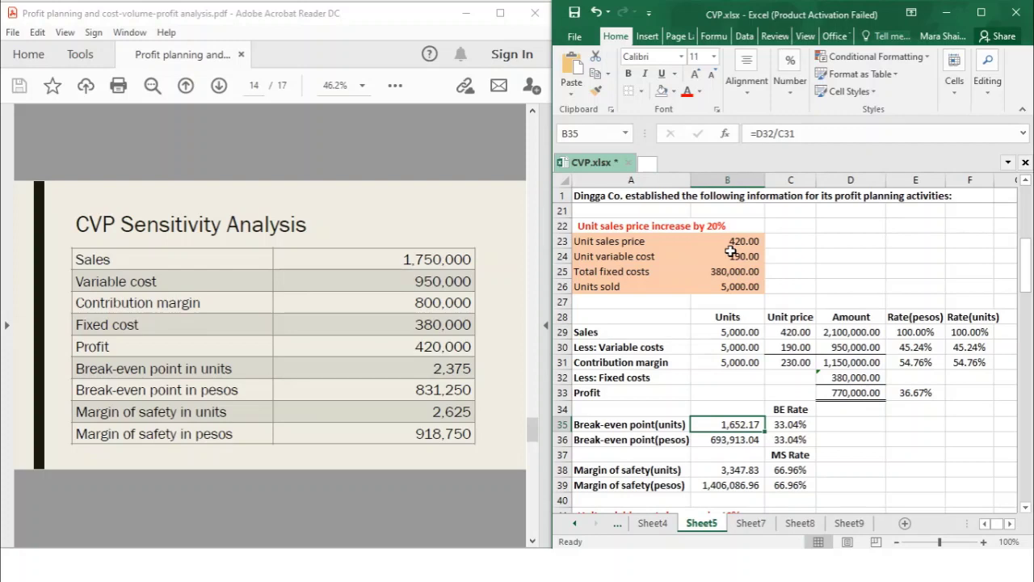
left_click(742, 469)
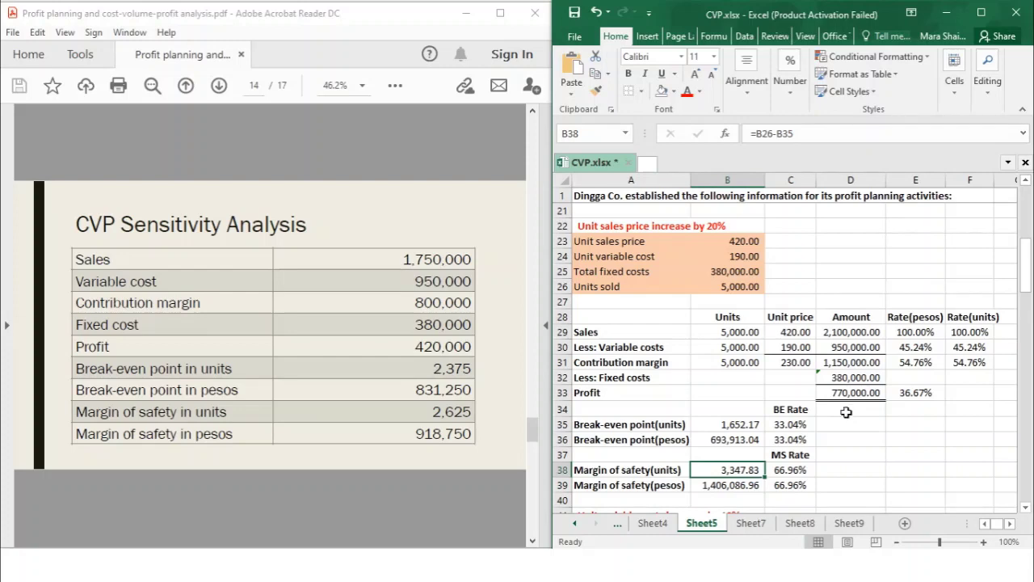
Step: Change the unit variable cost in B43 of the 10% variable cost increase scenario to the formula =190*1.1
scroll(836, 384, "down", 5)
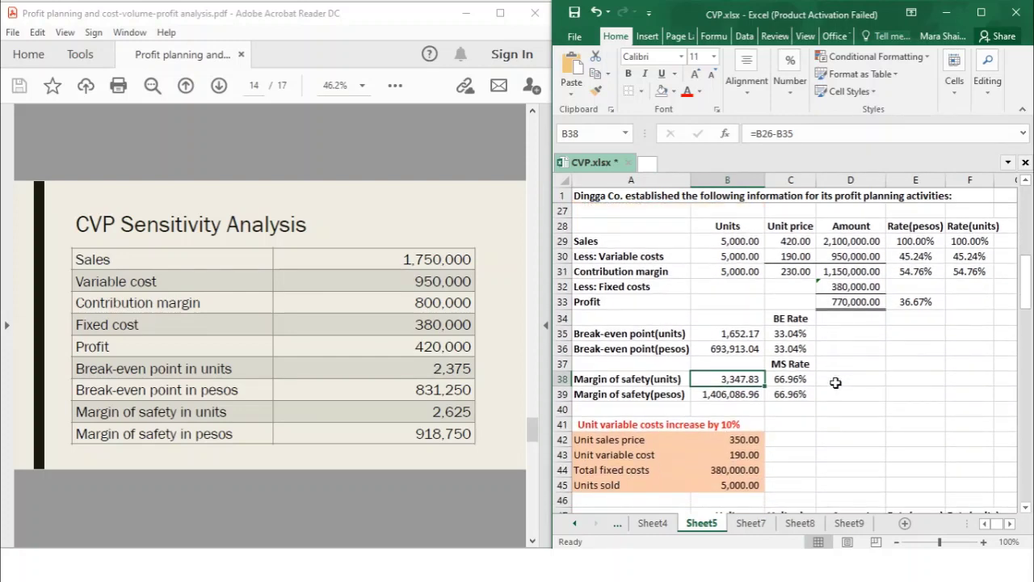
left_click(1025, 507)
left_click(1025, 508)
left_click(1025, 507)
left_click(1025, 508)
left_click(1025, 507)
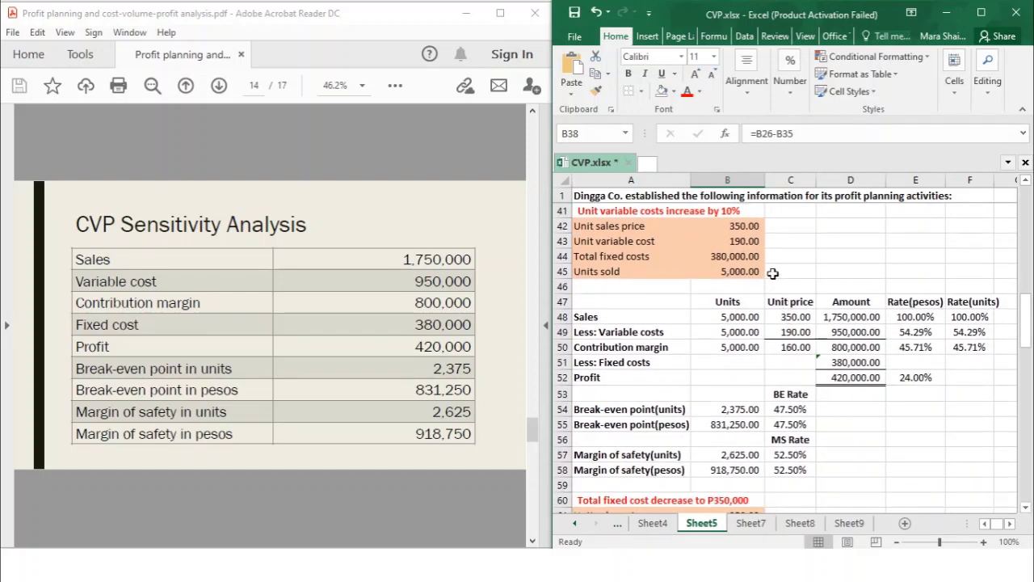
left_click(743, 241)
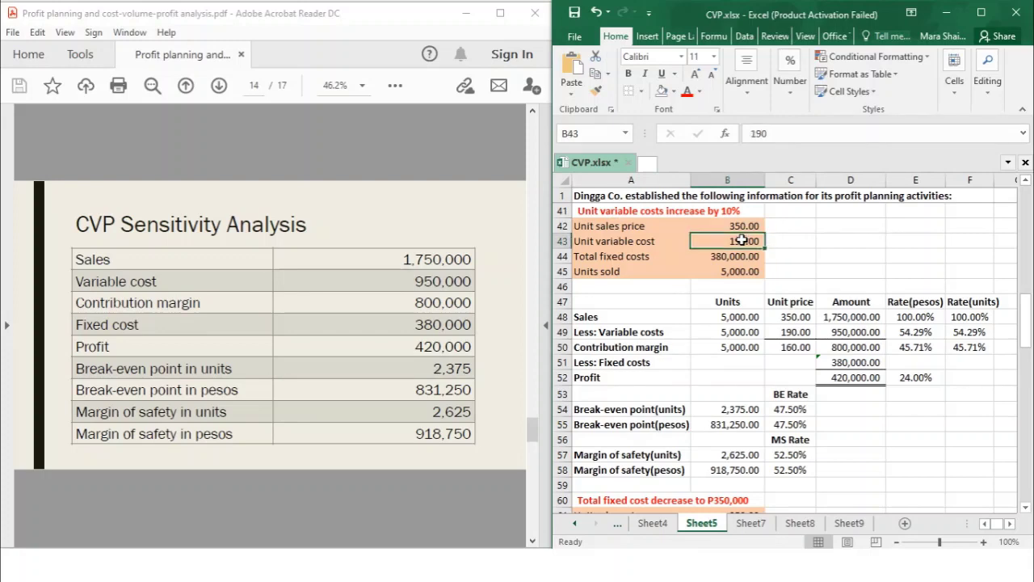
left_click(753, 134)
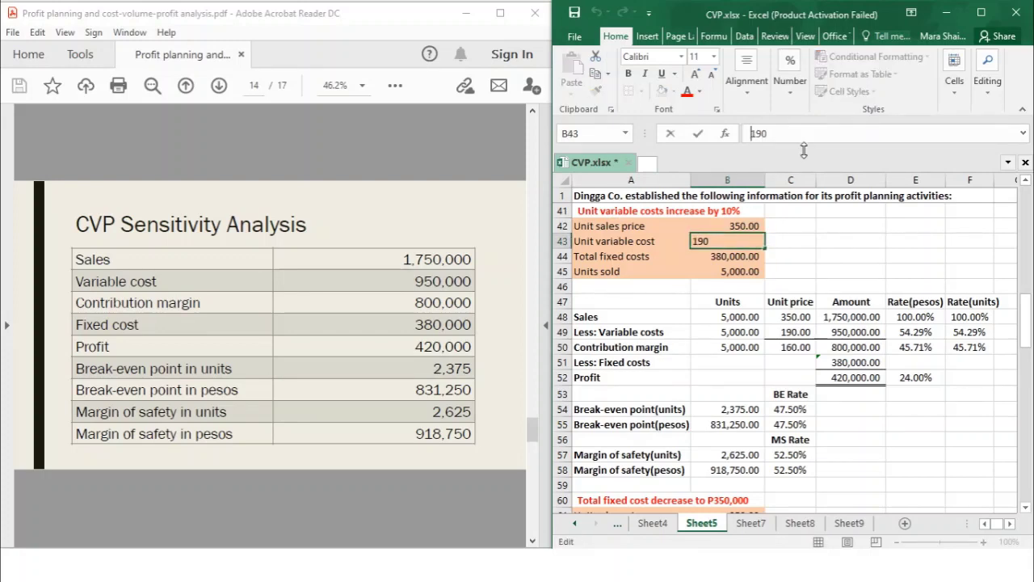
type("=")
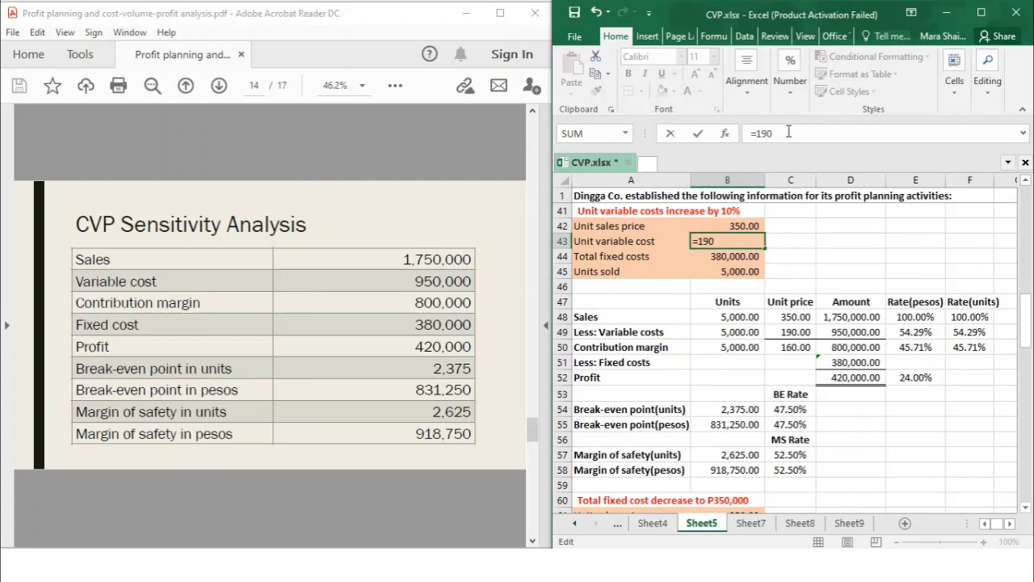
left_click(788, 132)
type("1.1")
key("Return")
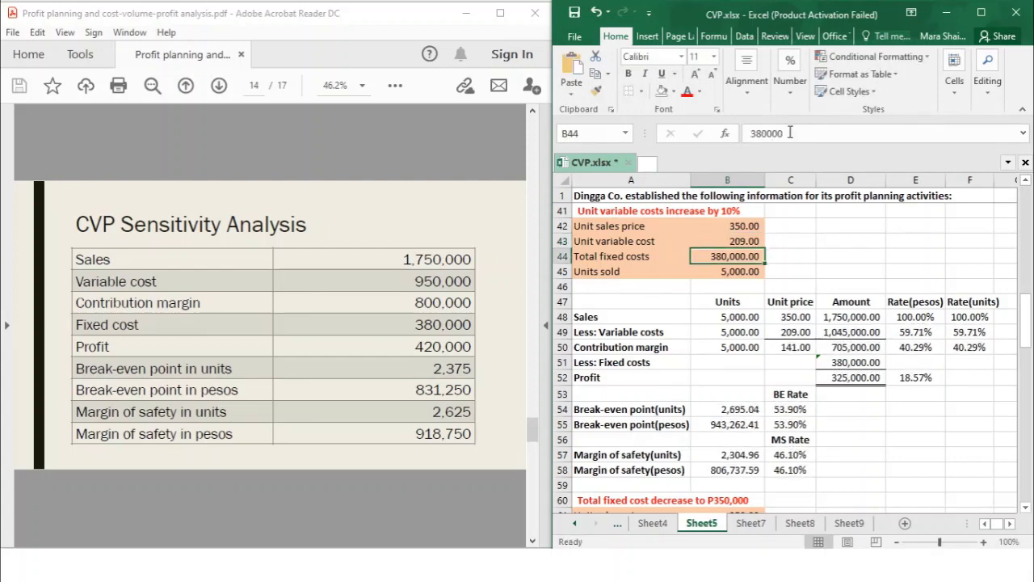
Step: Inspect the contribution margin in the variable cost scenario and the break-even and margin of safety units in the fixed cost decrease scenario
left_click(857, 347)
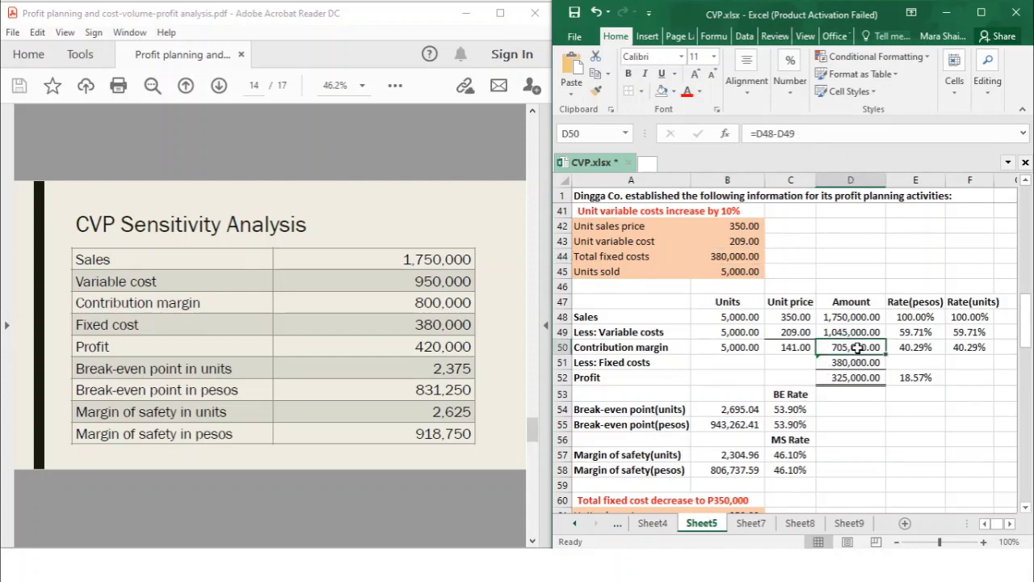
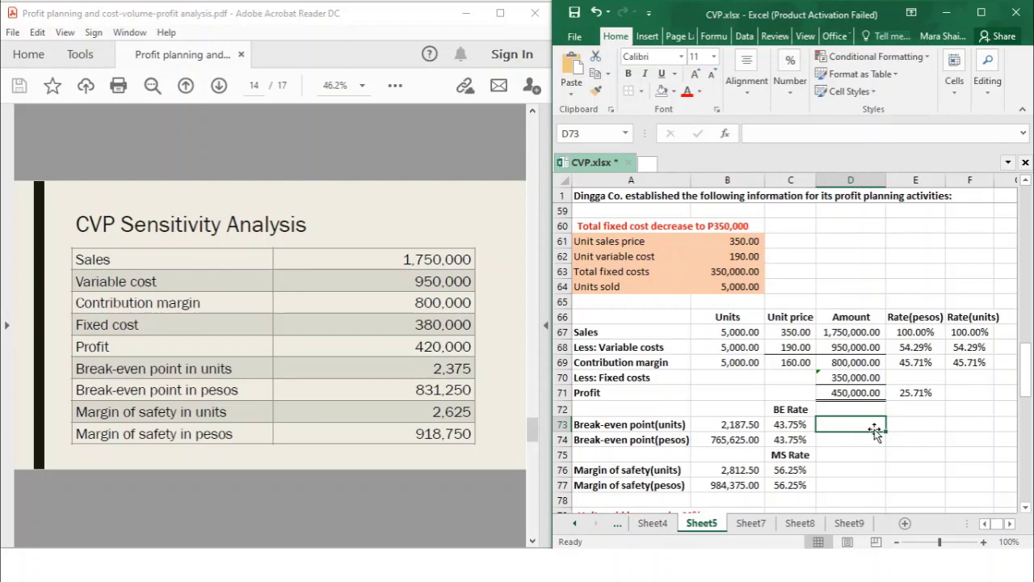
left_click(744, 424)
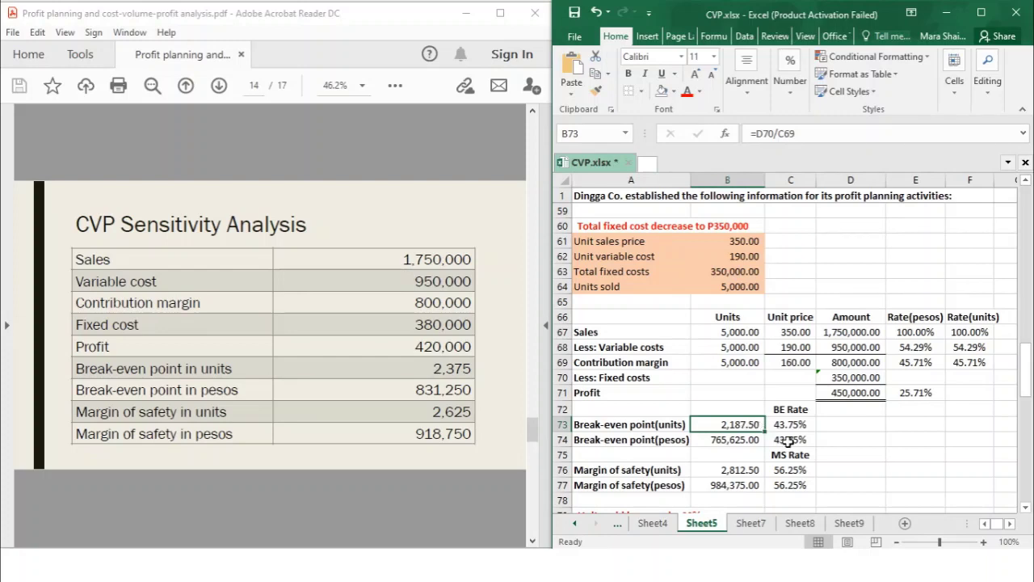
left_click(740, 472)
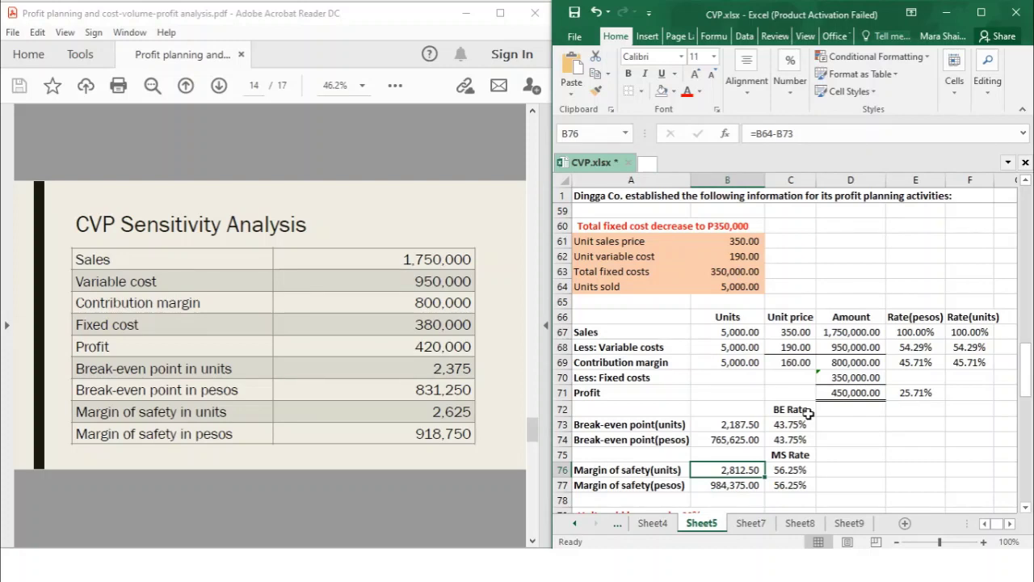
Step: Change the units sold in B83 of the 20% units sold increase scenario to the formula =5000*1.2
scroll(814, 383, "down", 5)
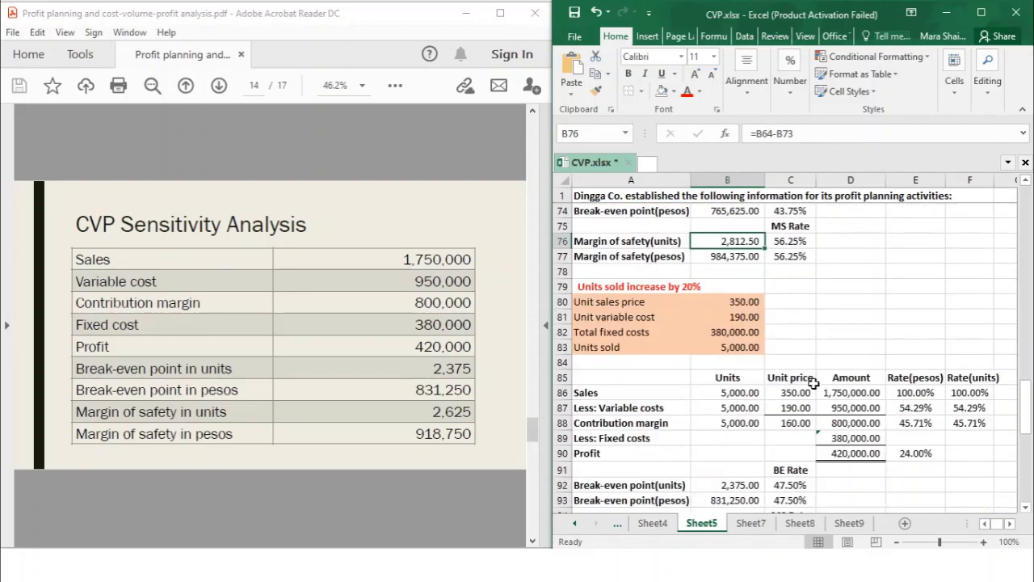
scroll(815, 383, "down", 2)
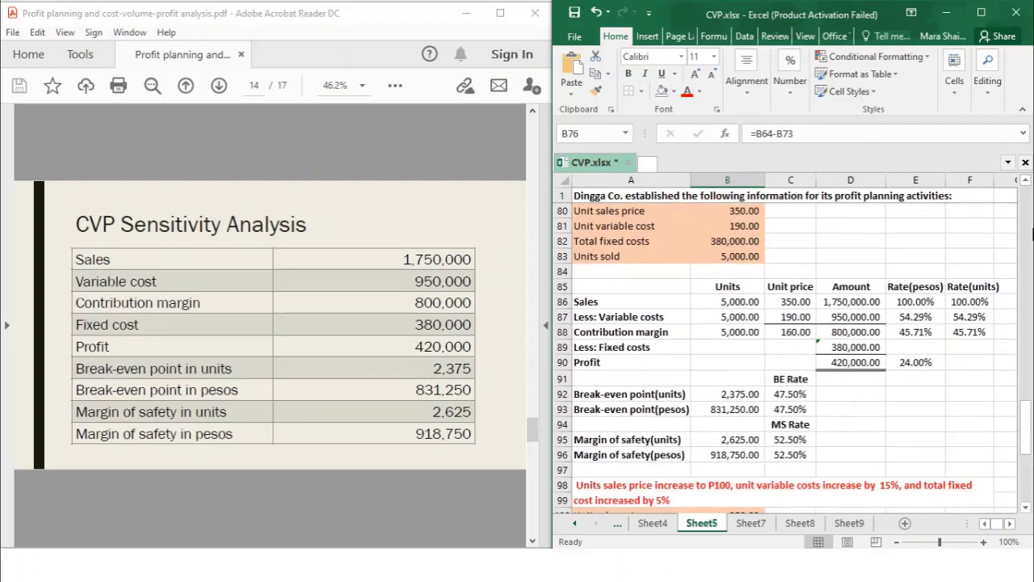
left_click(1024, 182)
left_click(1024, 182)
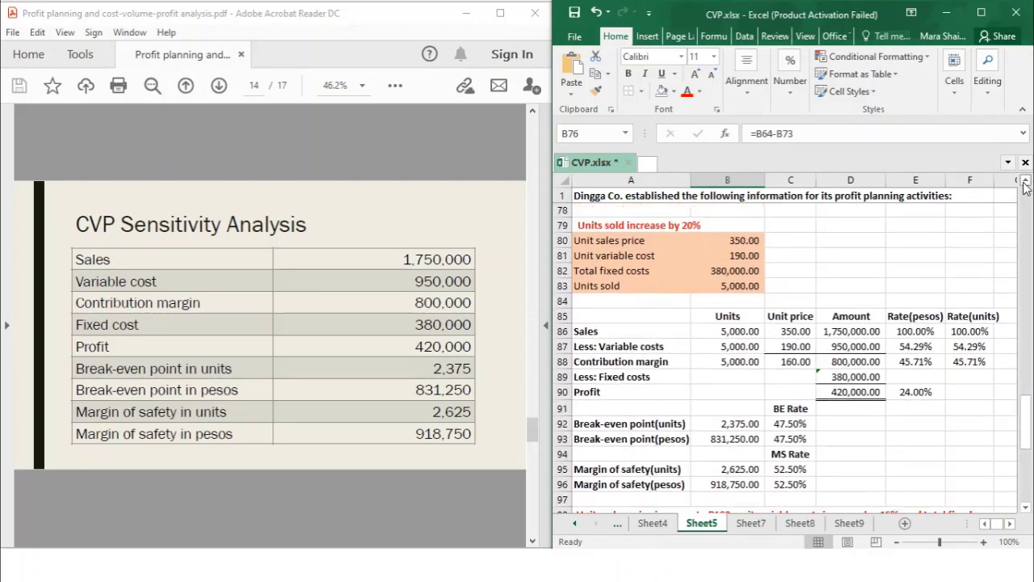
left_click(726, 286)
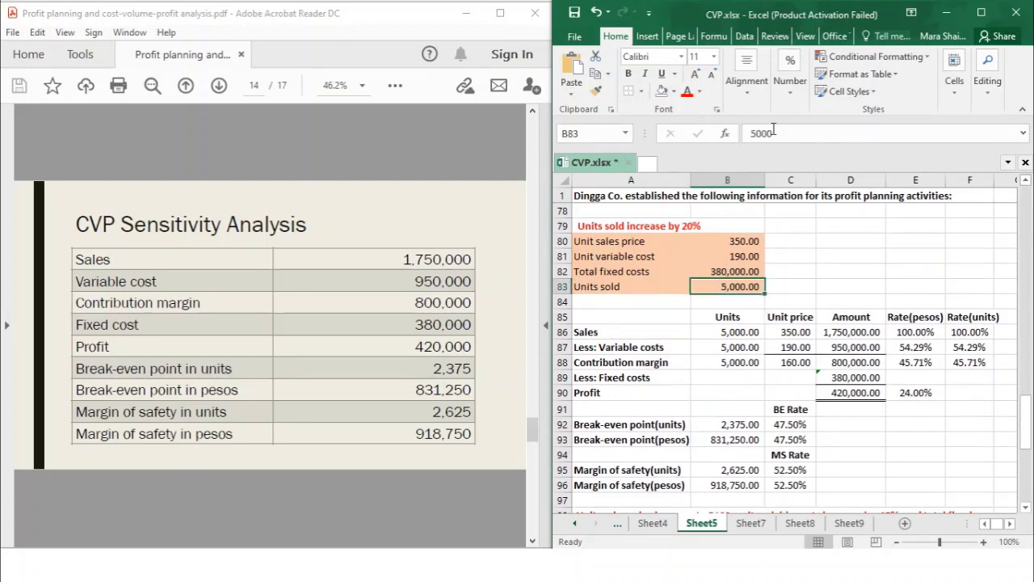
left_click(807, 133)
left_click(750, 134)
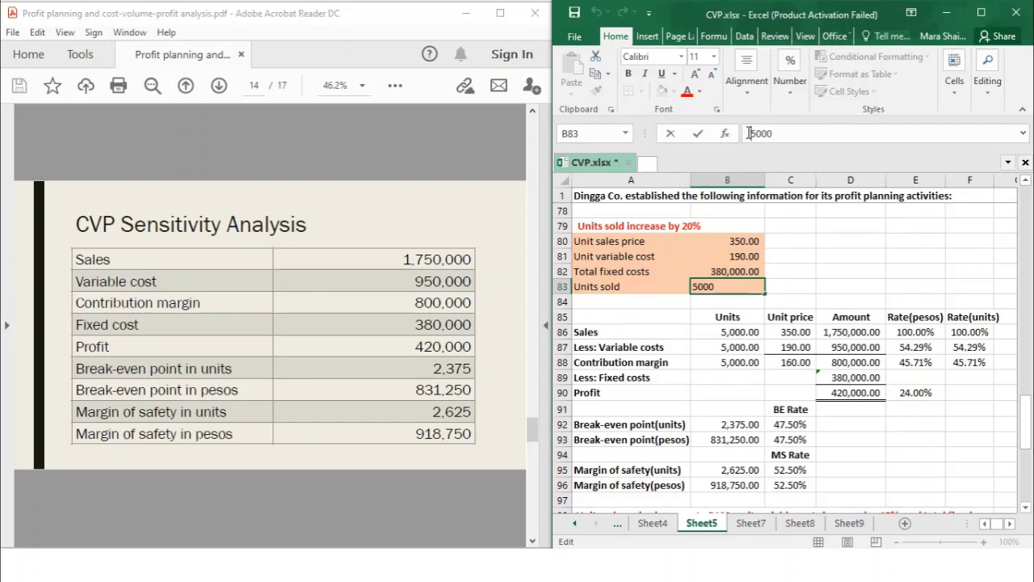
type("=")
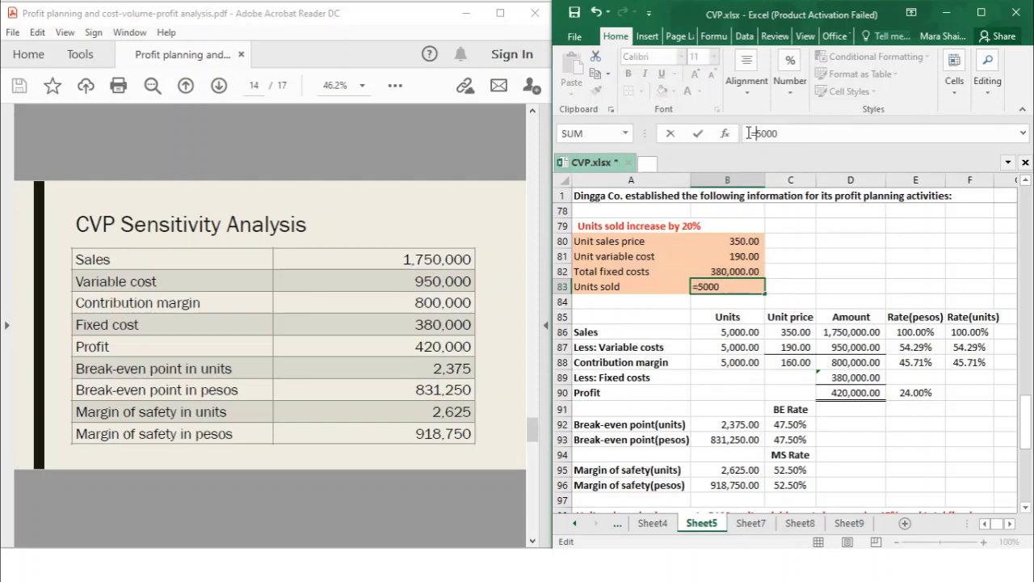
left_click(816, 129)
type("8")
key("BackSpace")
type("*1.2")
key("Return")
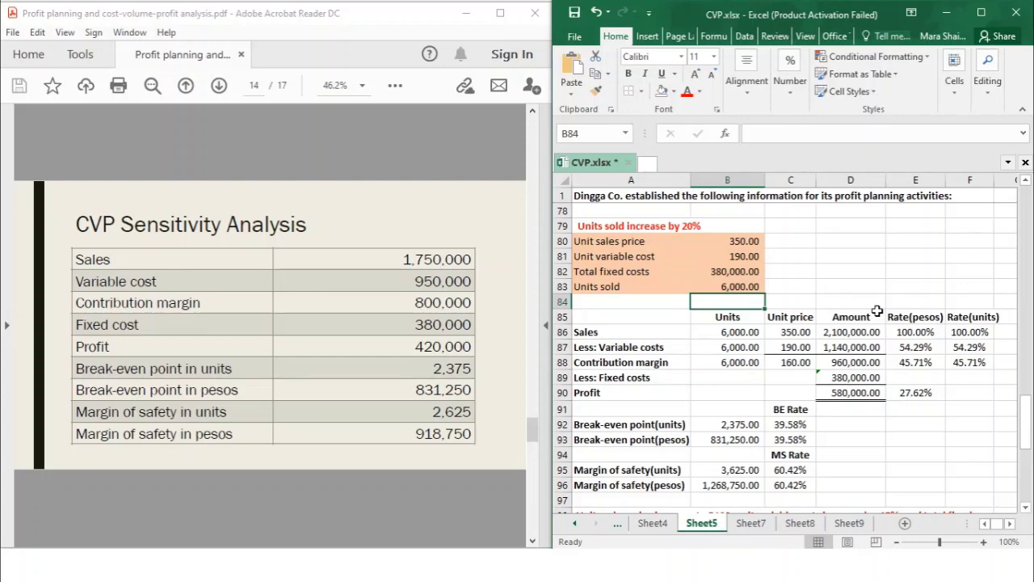
left_click_drag(1025, 428, 1030, 217)
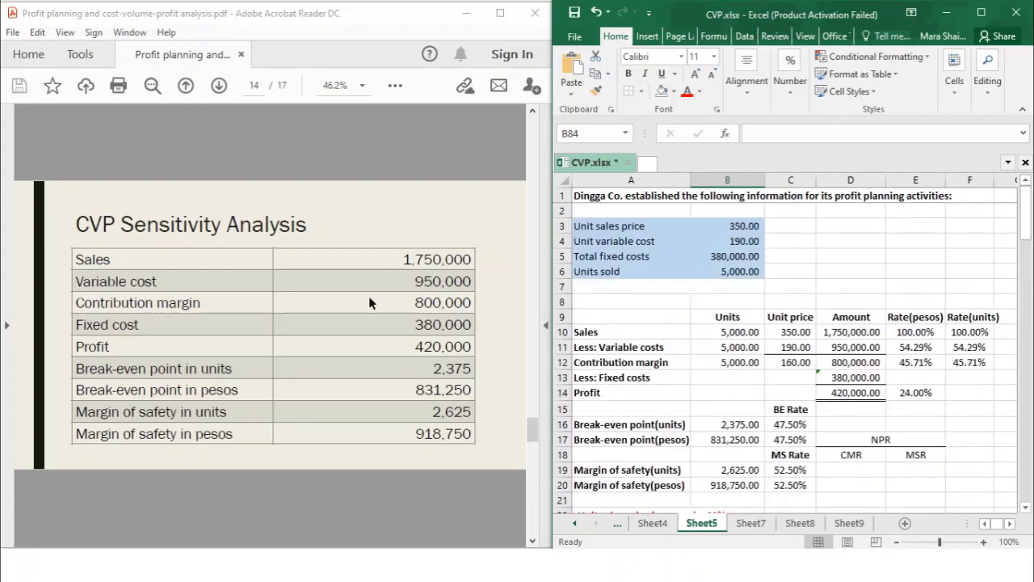
Step: Compare the contribution margin rate of the original data with that of the 20% units sold increase scenario
left_click(914, 363)
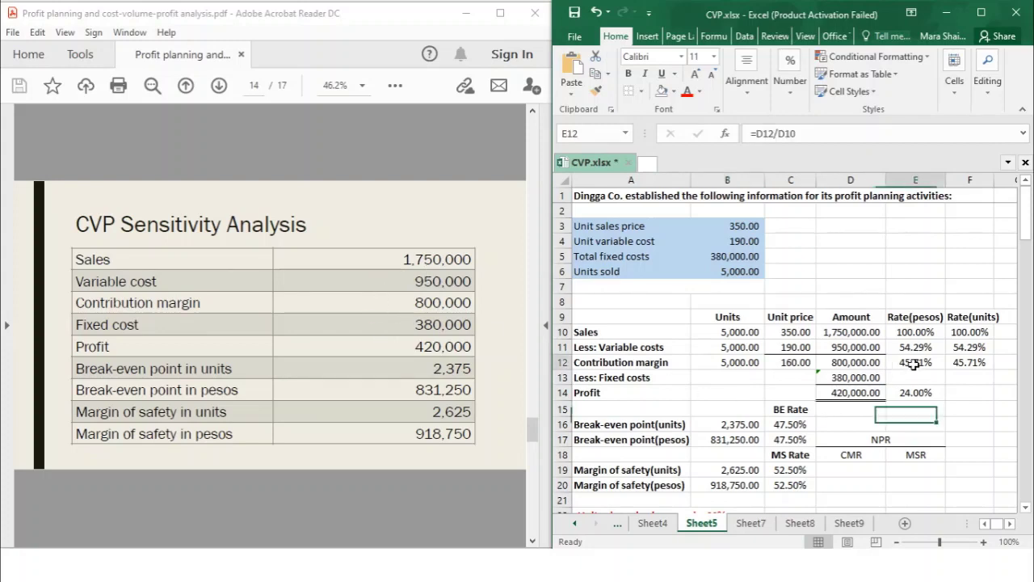
left_click_drag(1028, 217, 1015, 378)
scroll(988, 385, "down", 4)
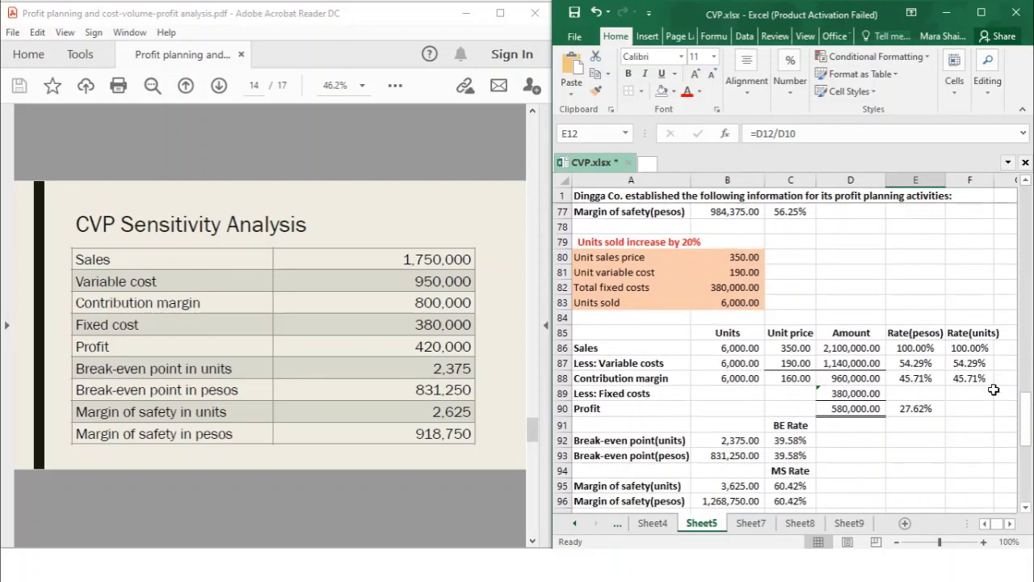
scroll(985, 372, "up", 1)
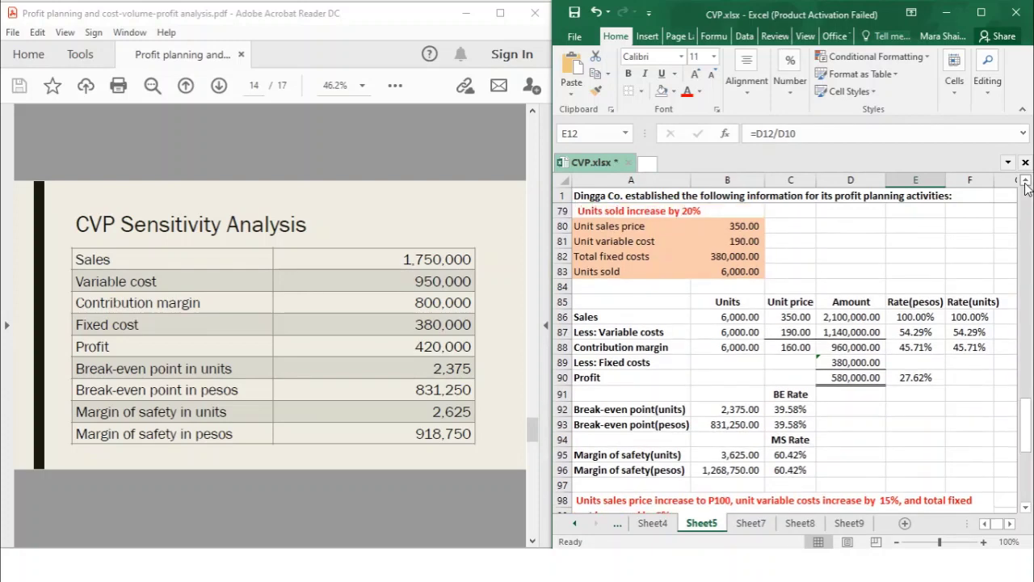
left_click(1025, 181)
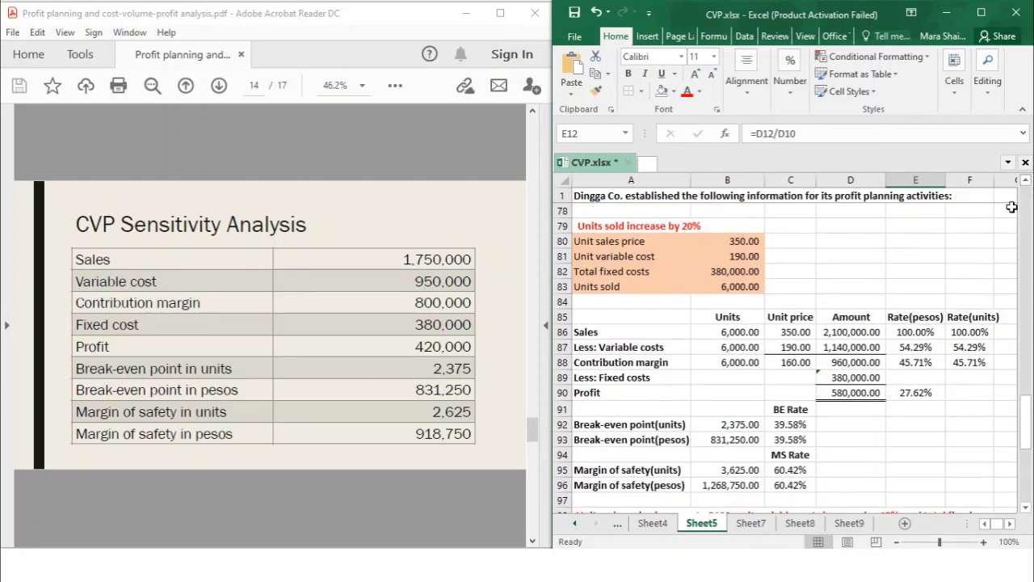
left_click(925, 364)
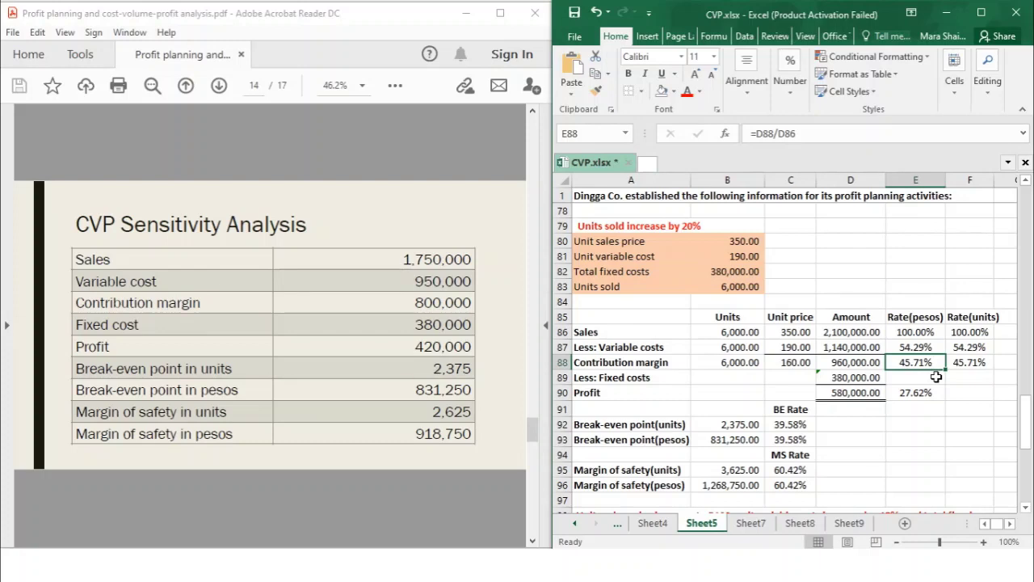
Step: Correct the unit sales price in the combined-change scenario's red heading in A98 to P400
scroll(907, 426, "down", 4)
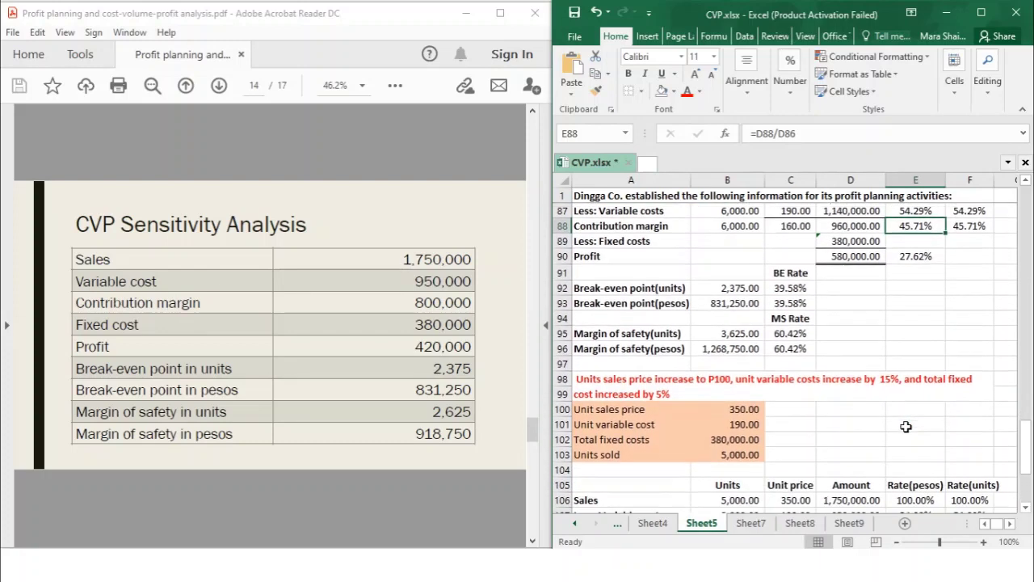
scroll(906, 426, "down", 2)
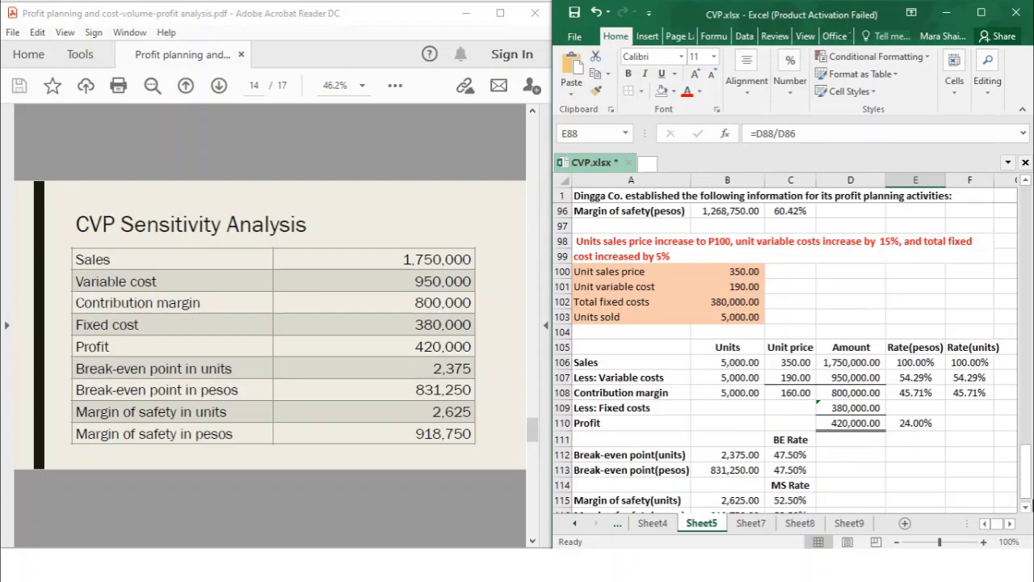
left_click(1026, 505)
left_click(1027, 505)
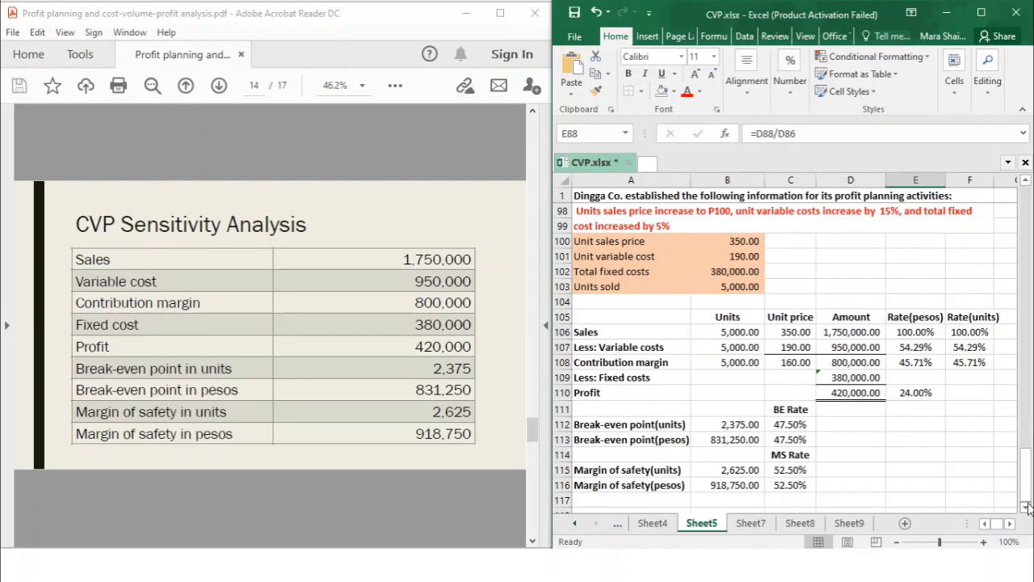
left_click(721, 213)
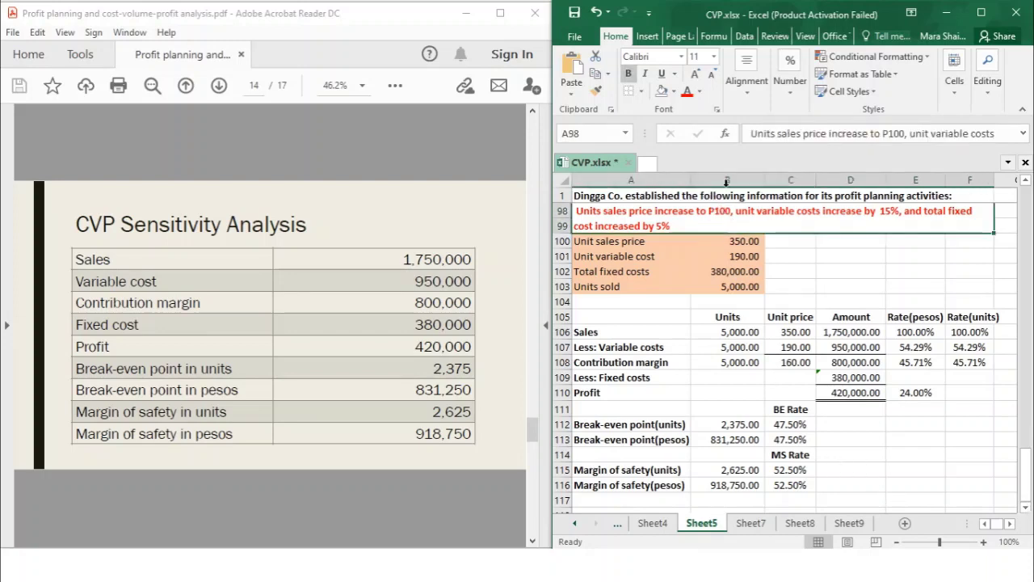
left_click(892, 135)
key("BackSpace")
type("4")
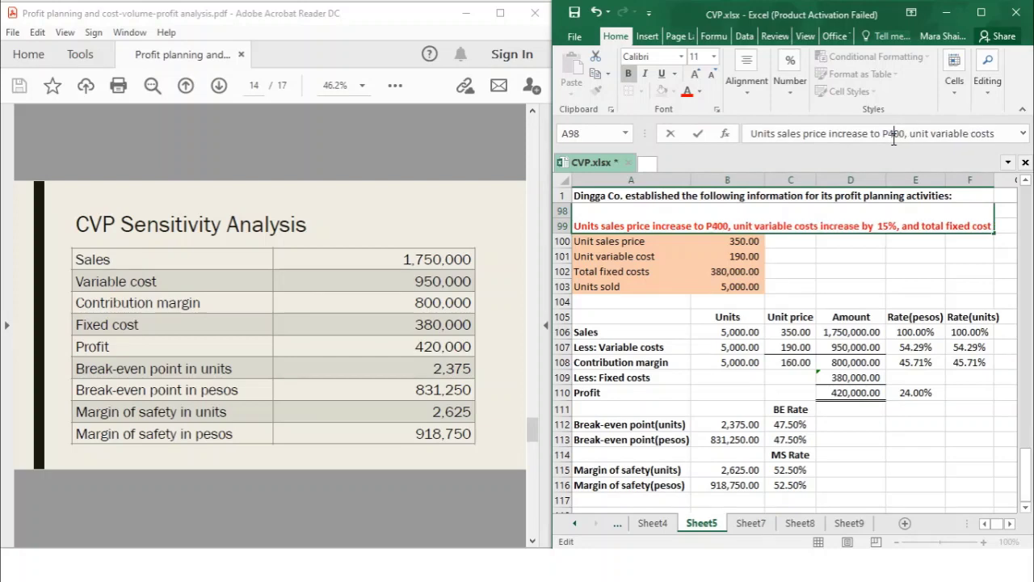
key("Return")
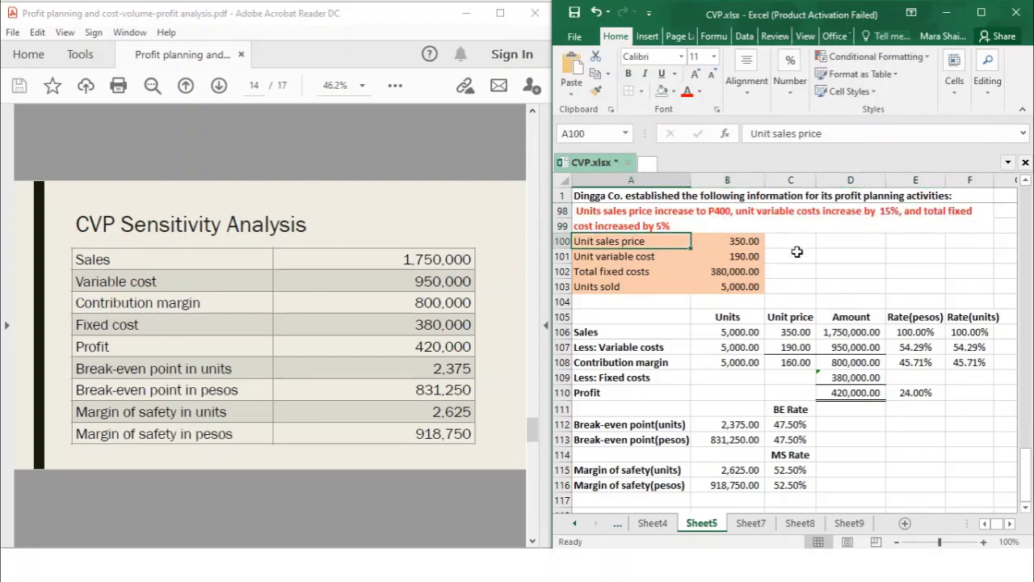
Step: Set the unit sales price in B100 of the combined-change scenario to 400
left_click(744, 241)
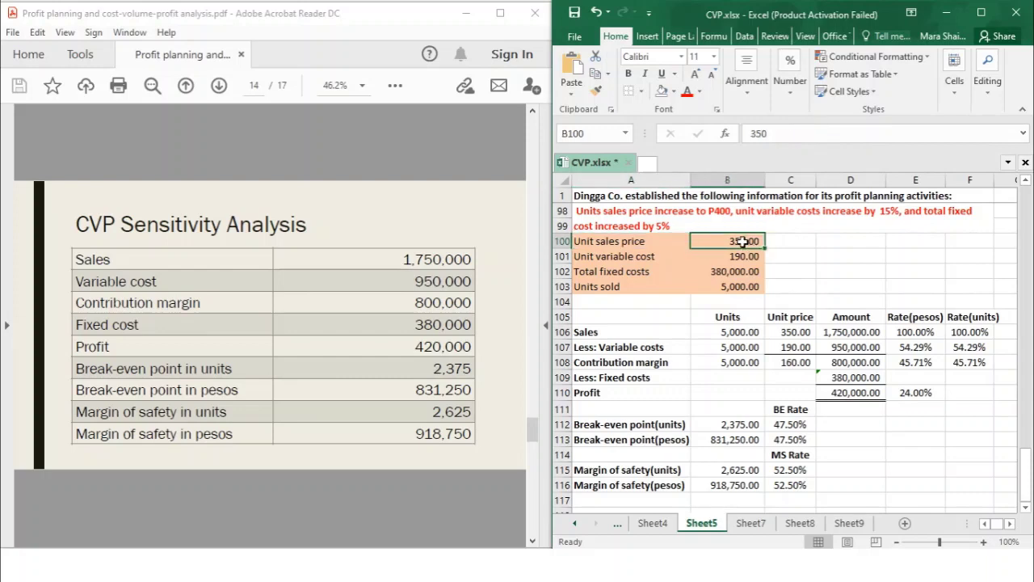
left_click(762, 133)
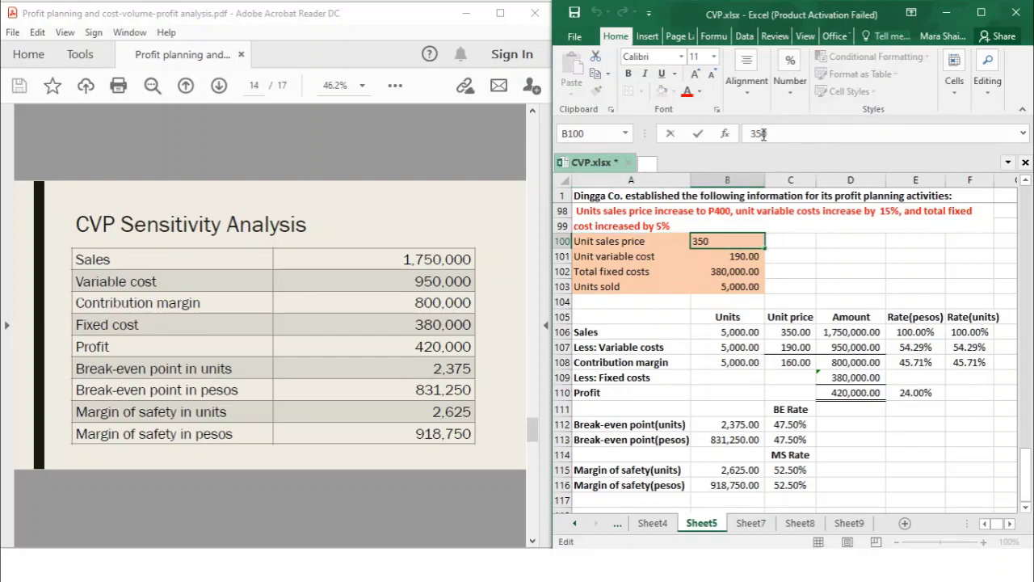
key("BackSpace")
key("BackSpace")
key("BackSpace")
type("400")
key("Return")
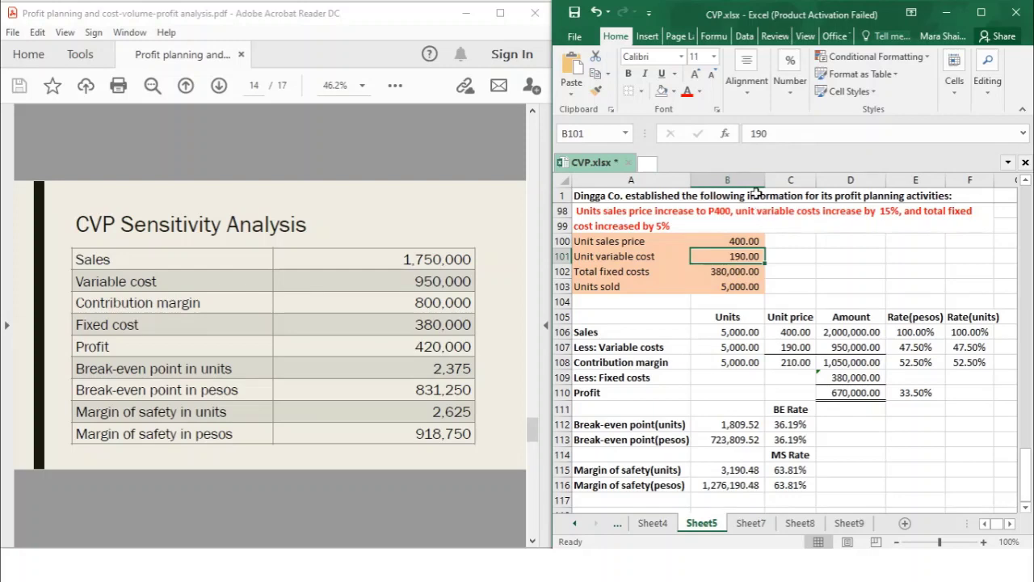
Step: Change the unit variable cost in B101 of the combined-change scenario to the formula =190*1.15
left_click(752, 133)
type("=")
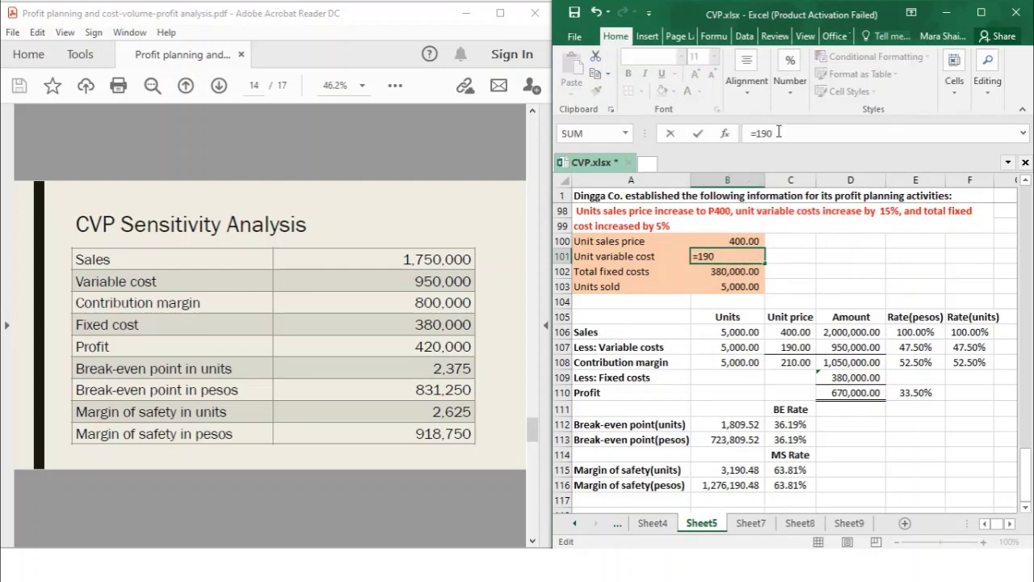
type("*1.15")
key("Return")
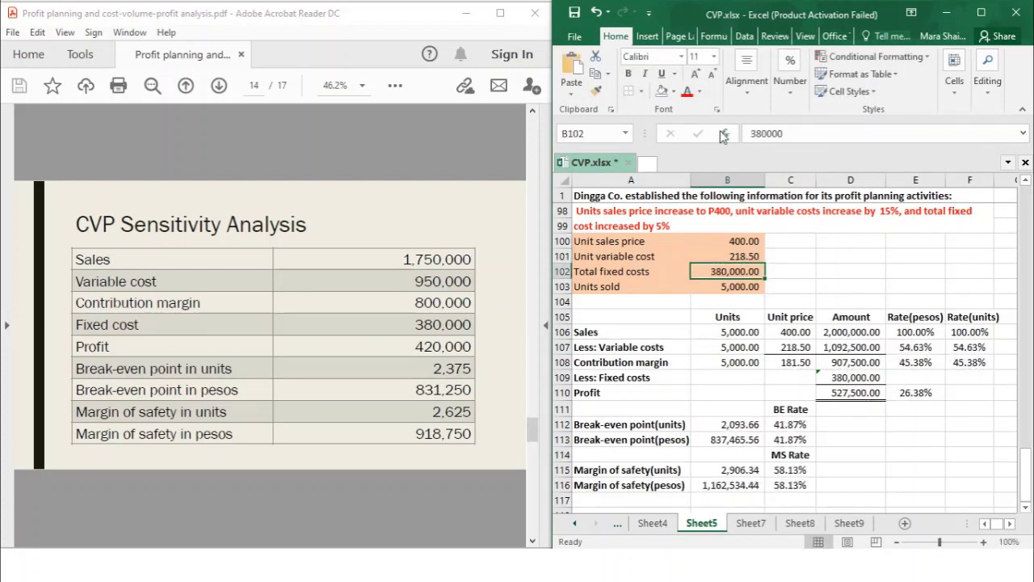
Step: Change the total fixed costs in B102 of the combined-change scenario to the formula =380000*1.05
left_click(751, 133)
type("=")
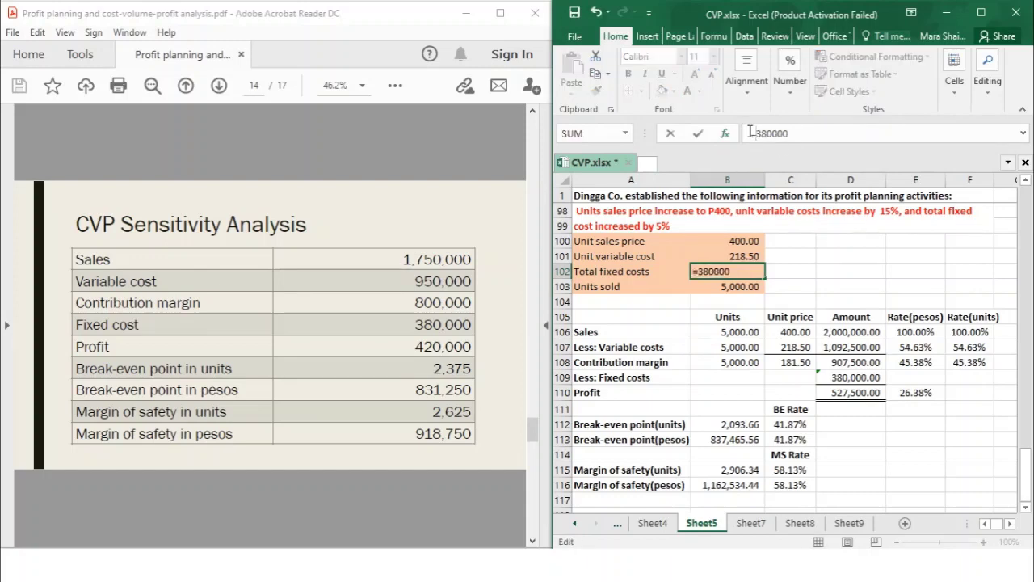
left_click(794, 135)
type("*1.05")
key("ctrl+Return")
key("Return")
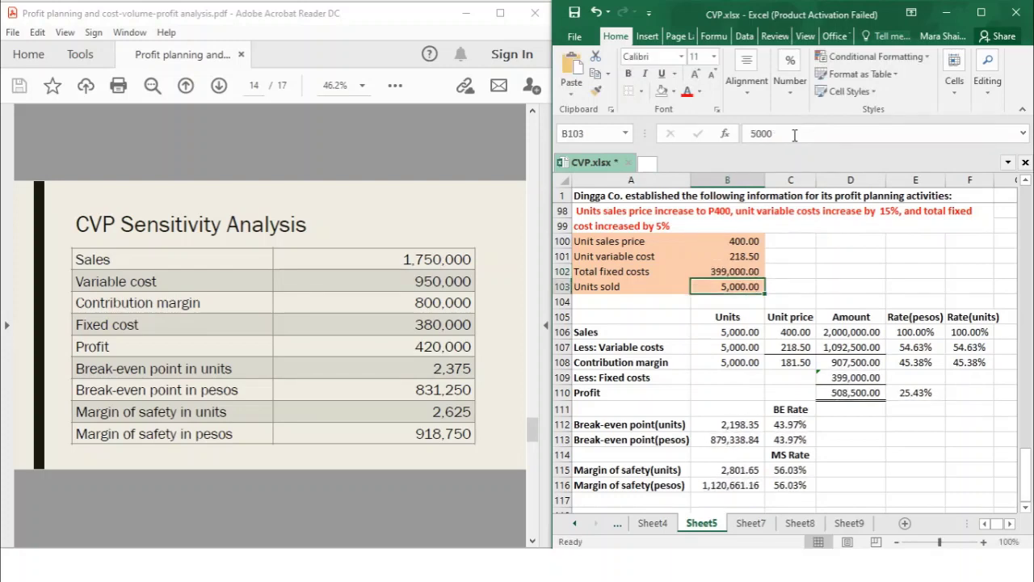
Step: Compare the contribution margin and its rate in the combined-change scenario with the rate in the 20% units sold increase scenario
left_click(858, 457)
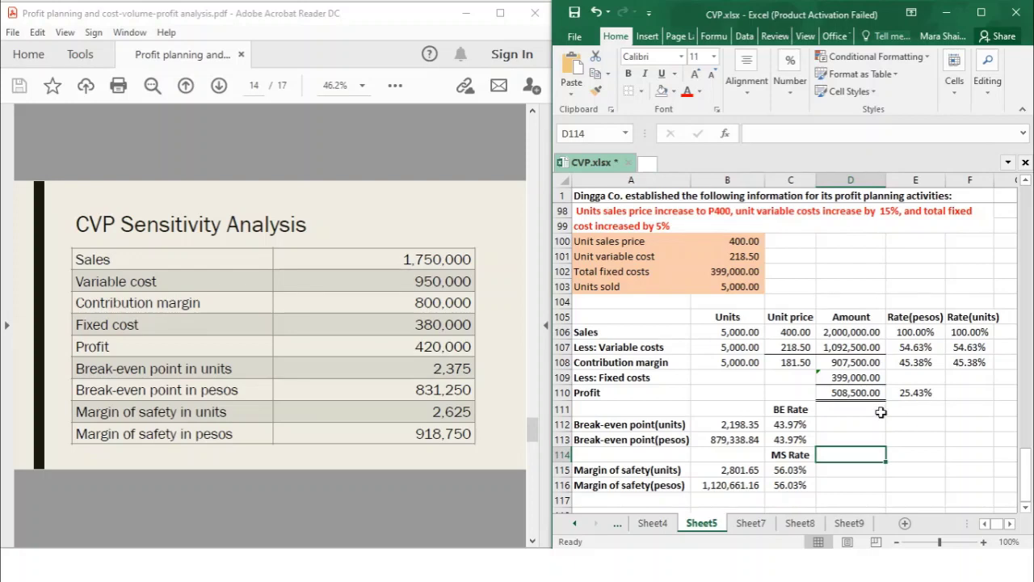
left_click(879, 364)
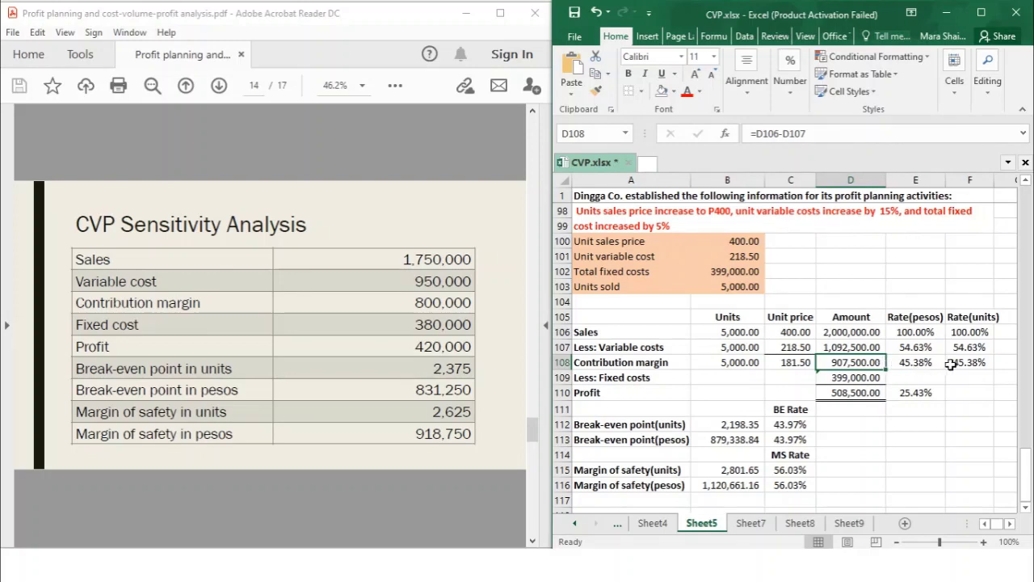
scroll(951, 365, "up", 5)
scroll(951, 364, "down", 3)
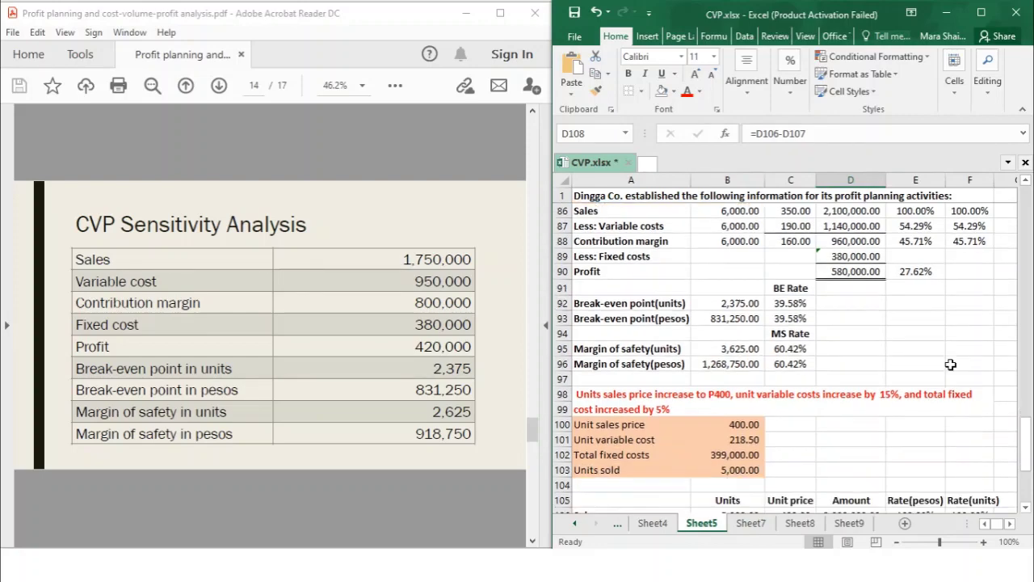
scroll(951, 365, "up", 2)
scroll(951, 364, "down", 1)
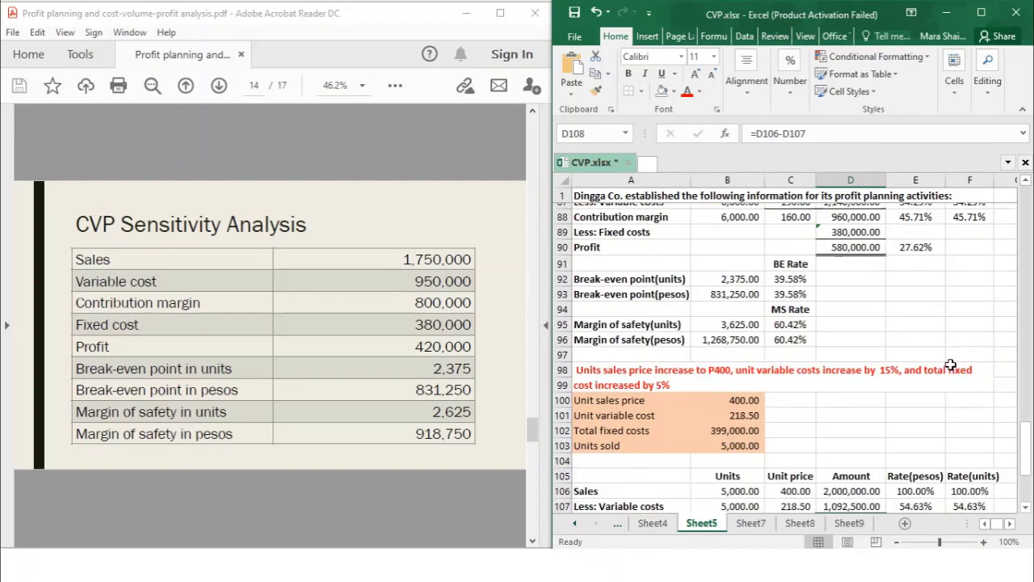
scroll(951, 364, "up", 1)
scroll(950, 364, "up", 1)
scroll(950, 364, "down", 3)
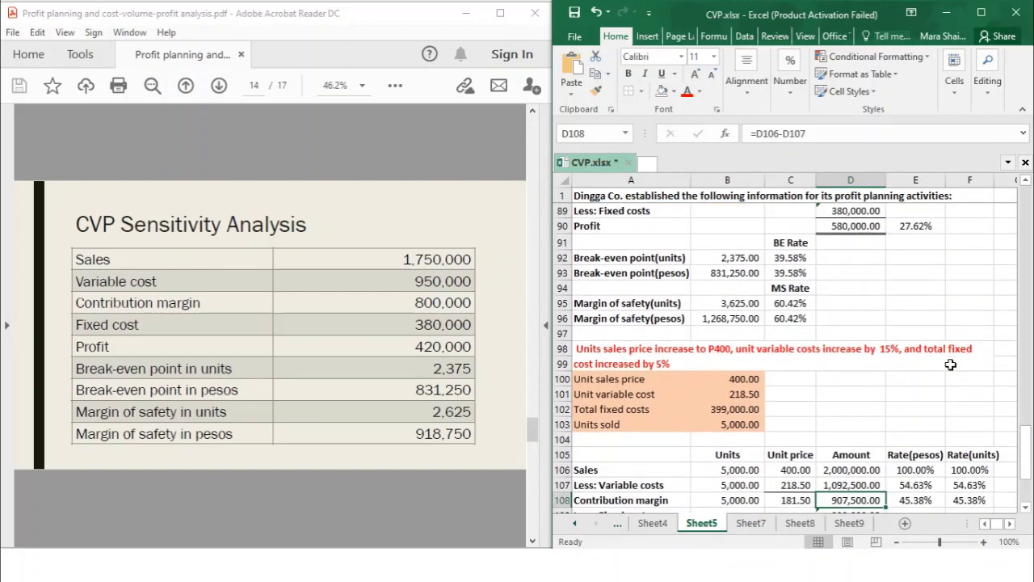
left_click(915, 455)
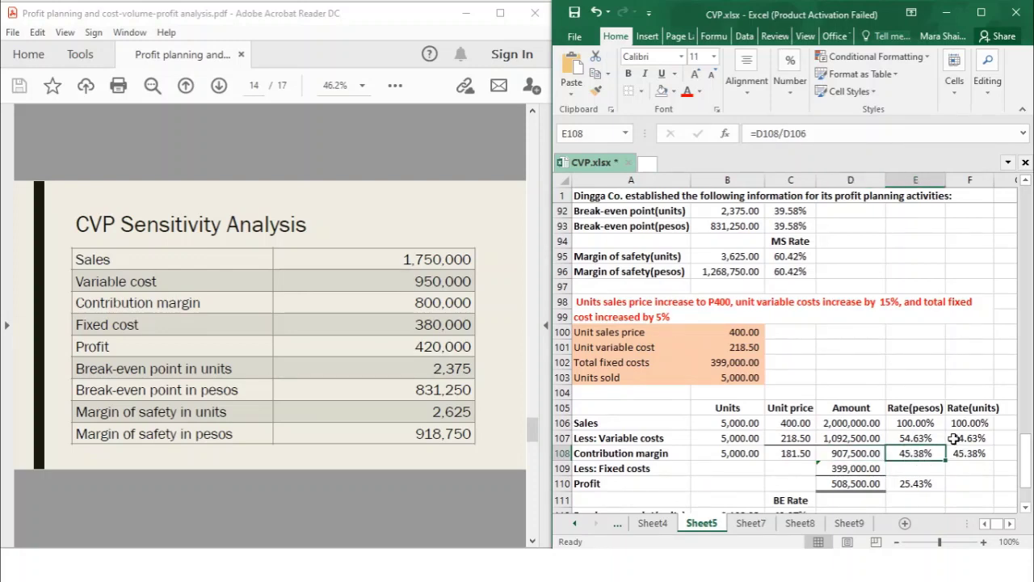
scroll(949, 436, "up", 4)
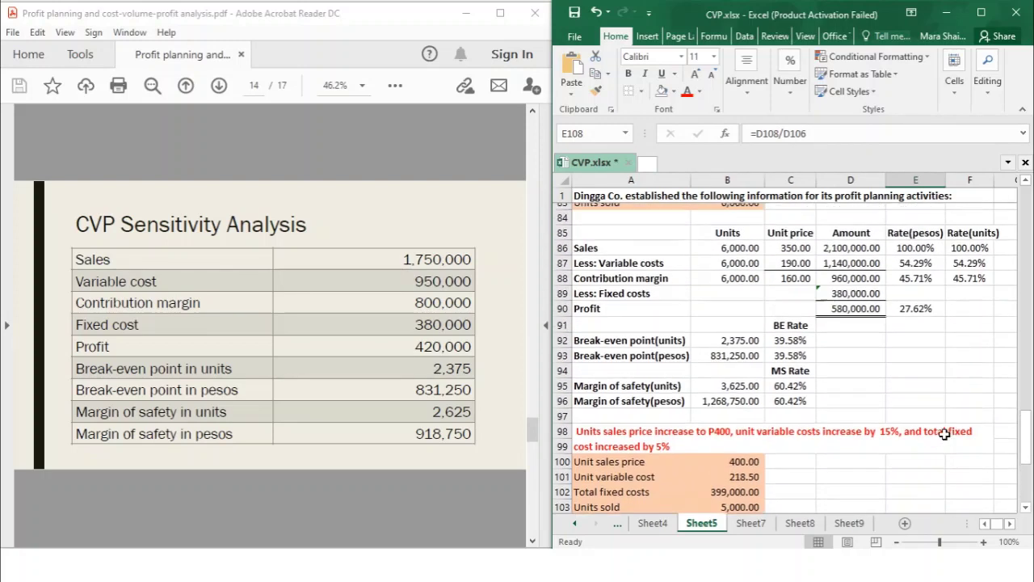
left_click(917, 331)
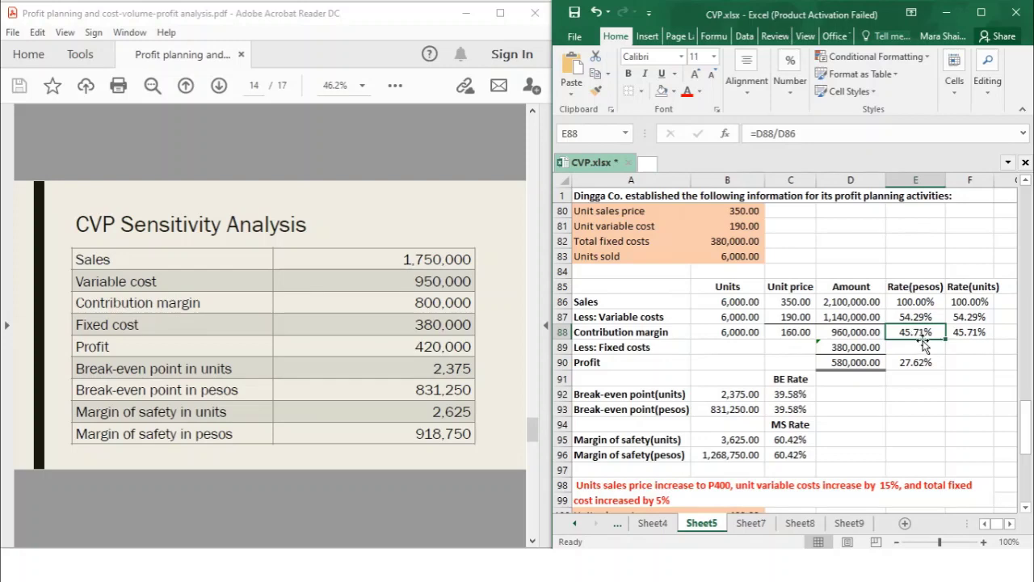
scroll(902, 396, "down", 6)
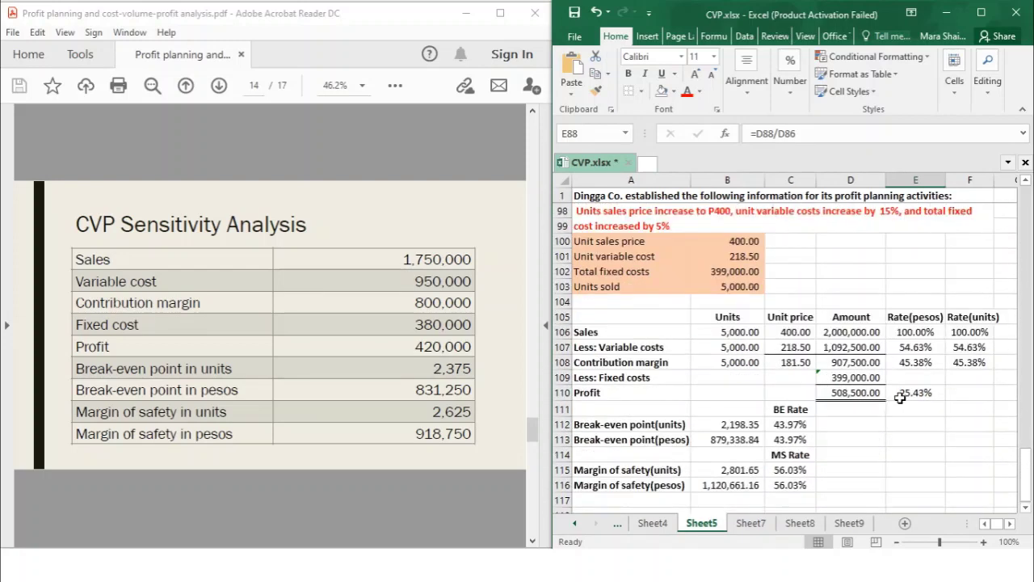
Step: Examine the contribution margin rate, contribution margin amount and profit in the combined-change scenario
left_click(922, 365)
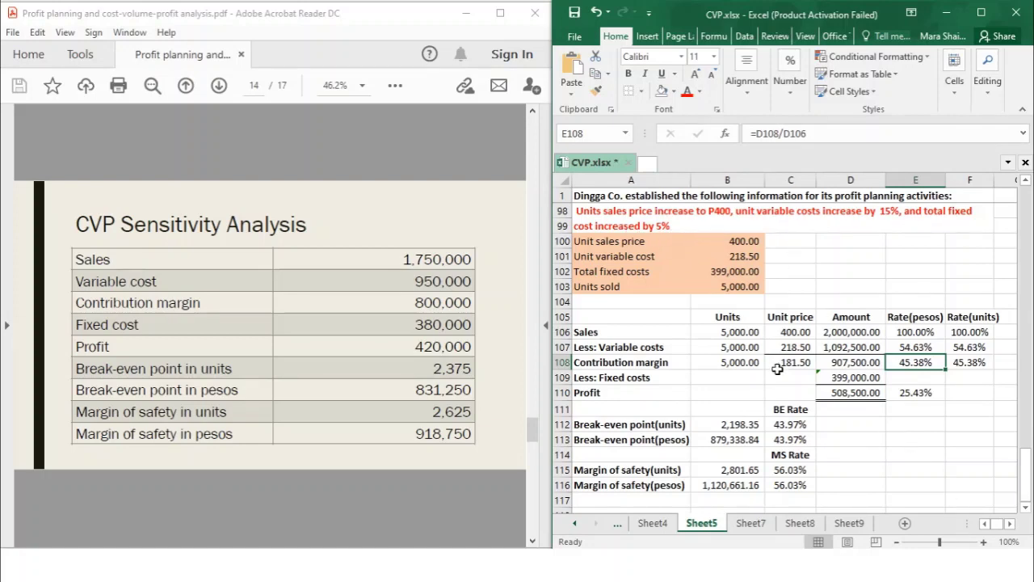
left_click(868, 365)
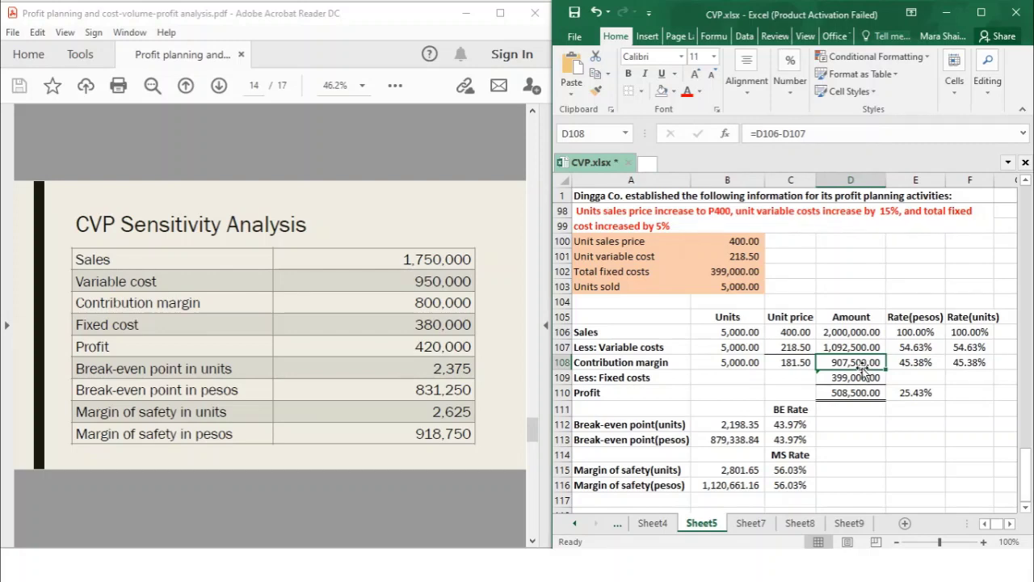
left_click(910, 362)
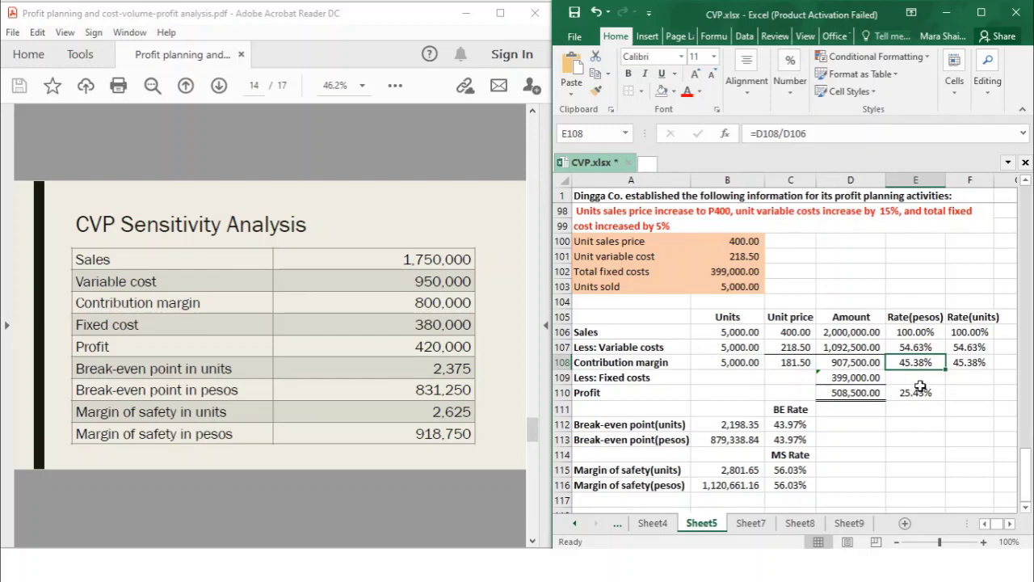
left_click(869, 394)
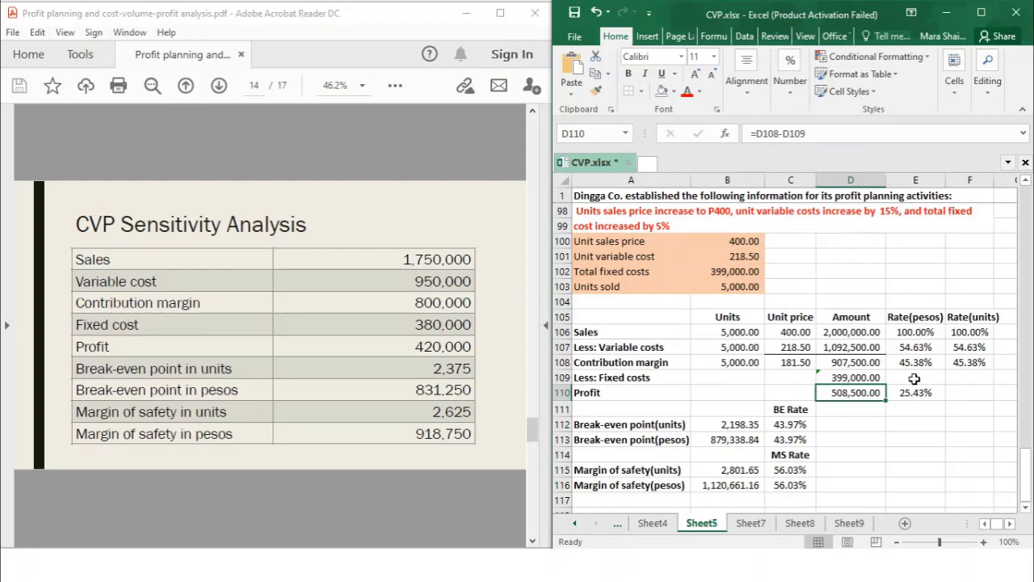
Step: Compare the profit rate in the combined-change scenario with the profit rate of the original data
scroll(914, 379, "up", 4)
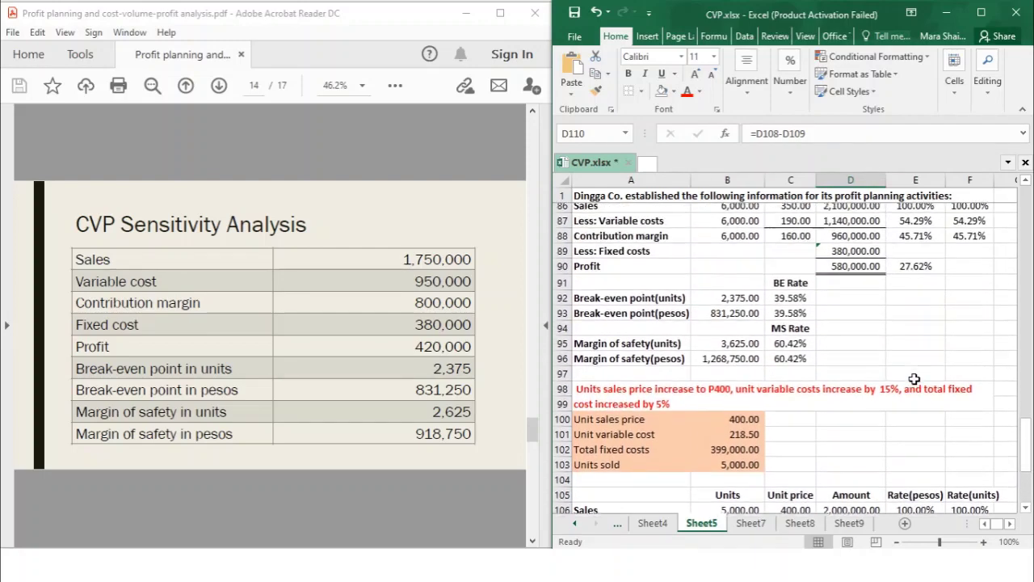
scroll(929, 280, "up", 2)
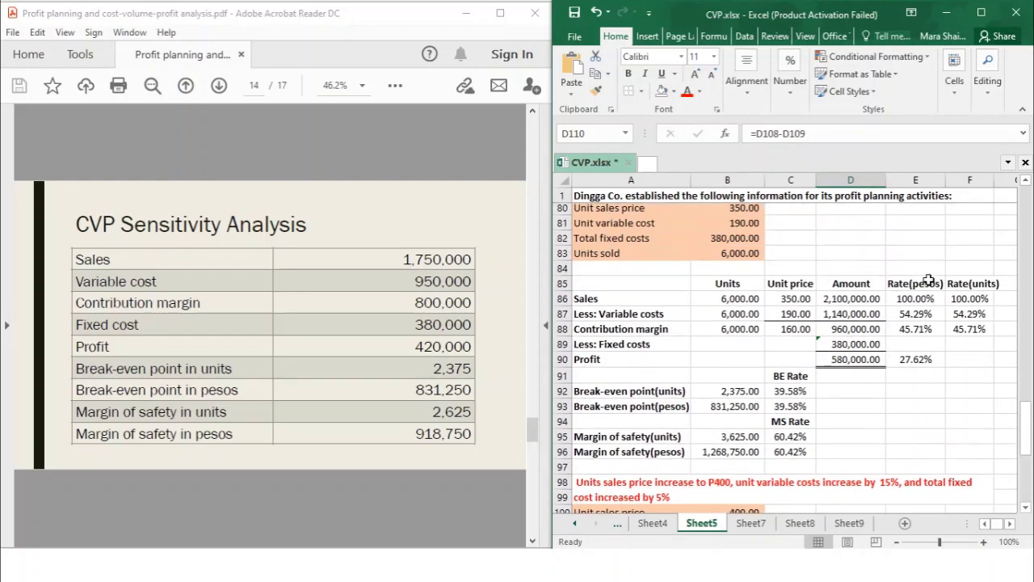
scroll(929, 280, "up", 1)
scroll(993, 284, "down", 3)
left_click_drag(1024, 420, 1026, 212)
left_click(929, 392)
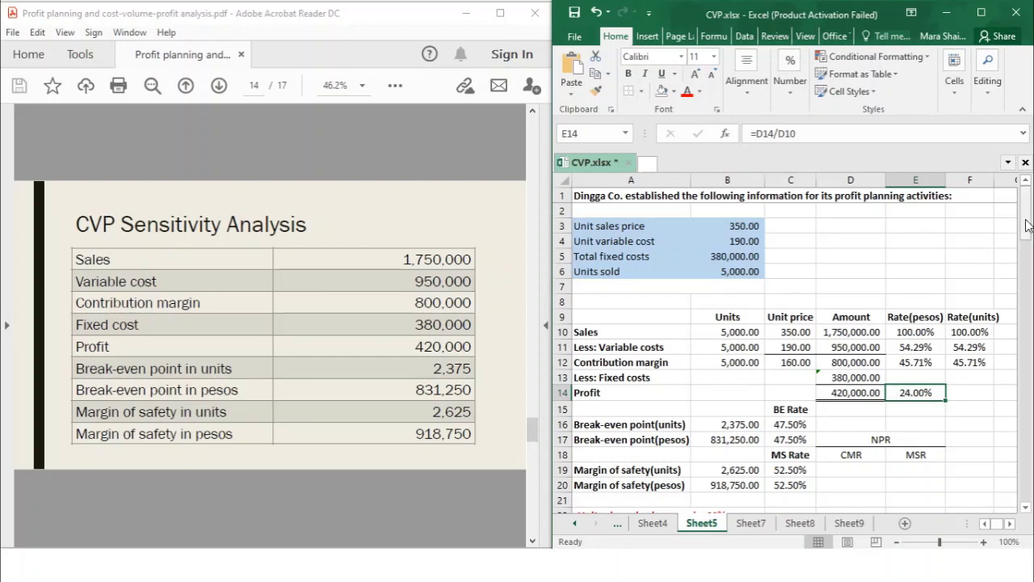
left_click_drag(1024, 217, 1030, 388)
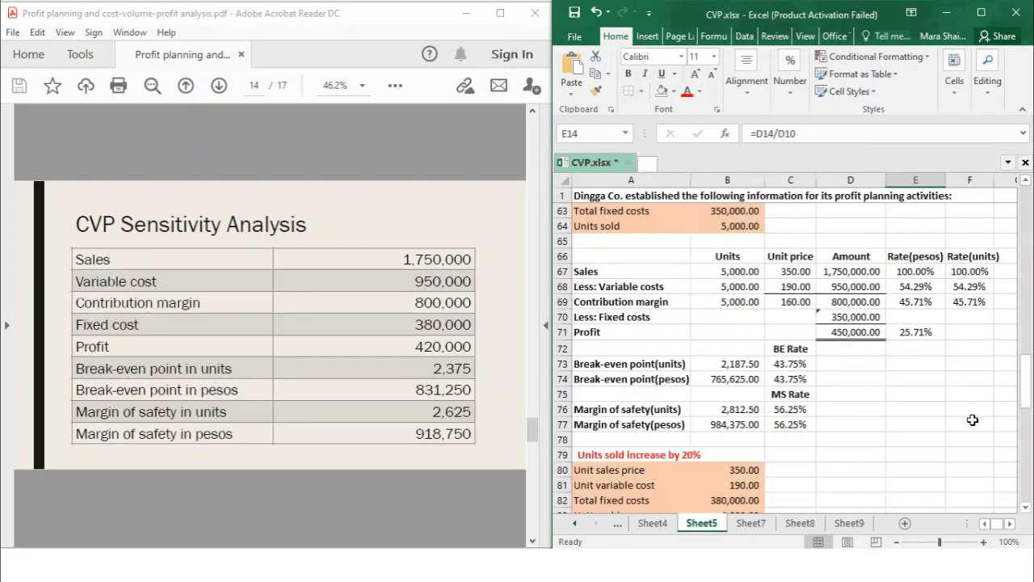
left_click_drag(1027, 386, 1027, 478)
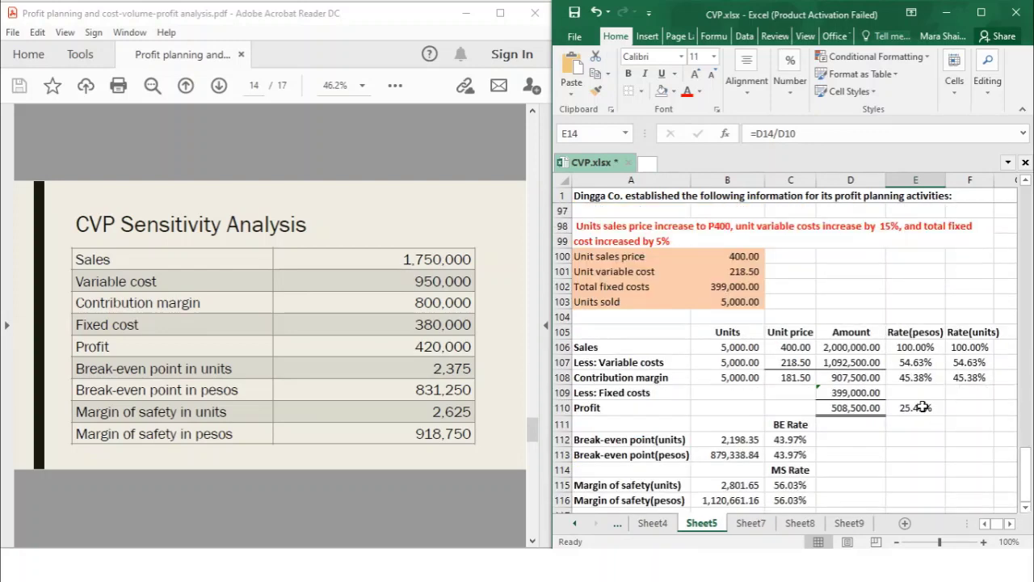
left_click(925, 408)
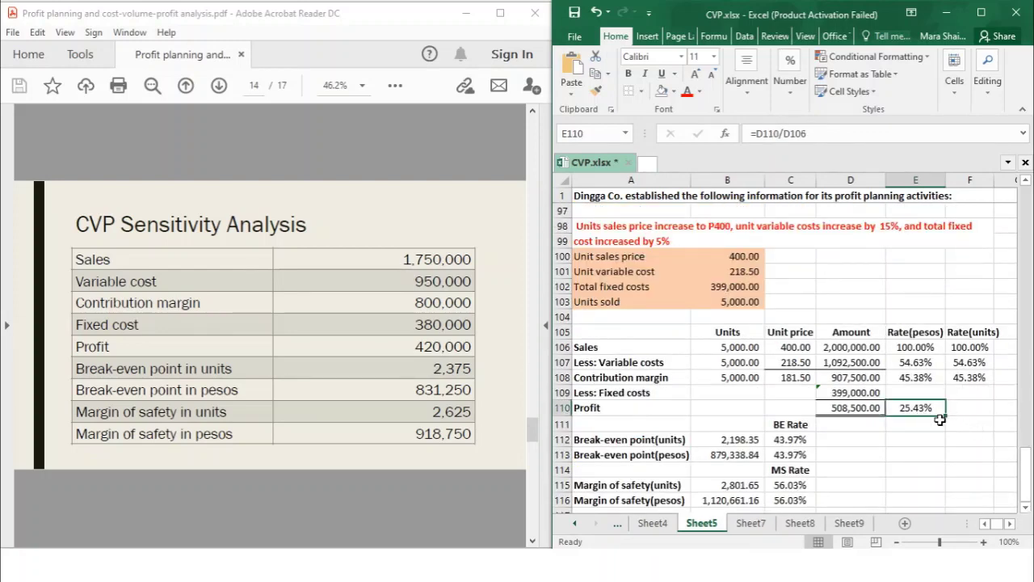
Step: Examine the break-even point and margin of safety figures in the combined-change scenario
left_click(789, 458)
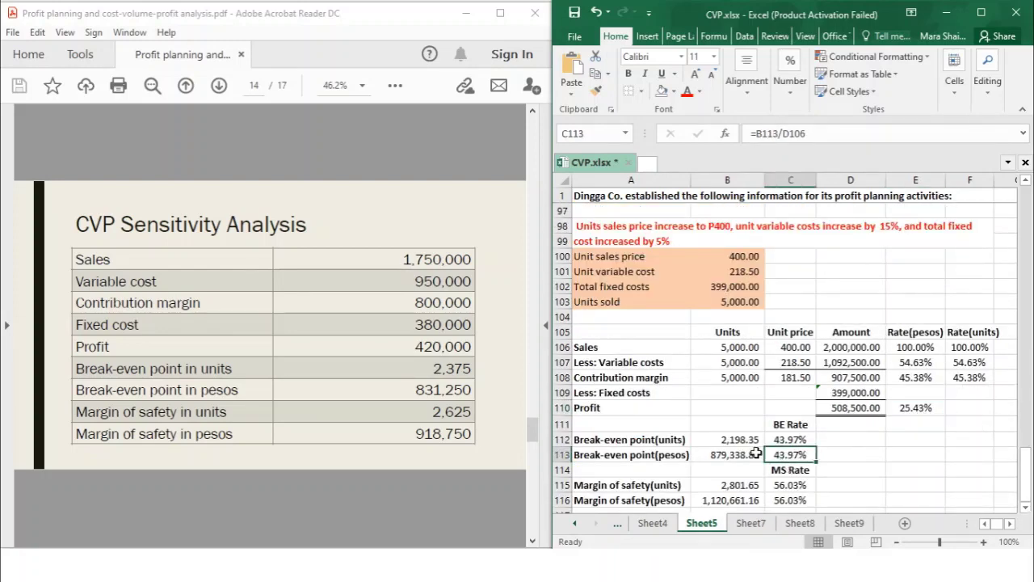
left_click(731, 441)
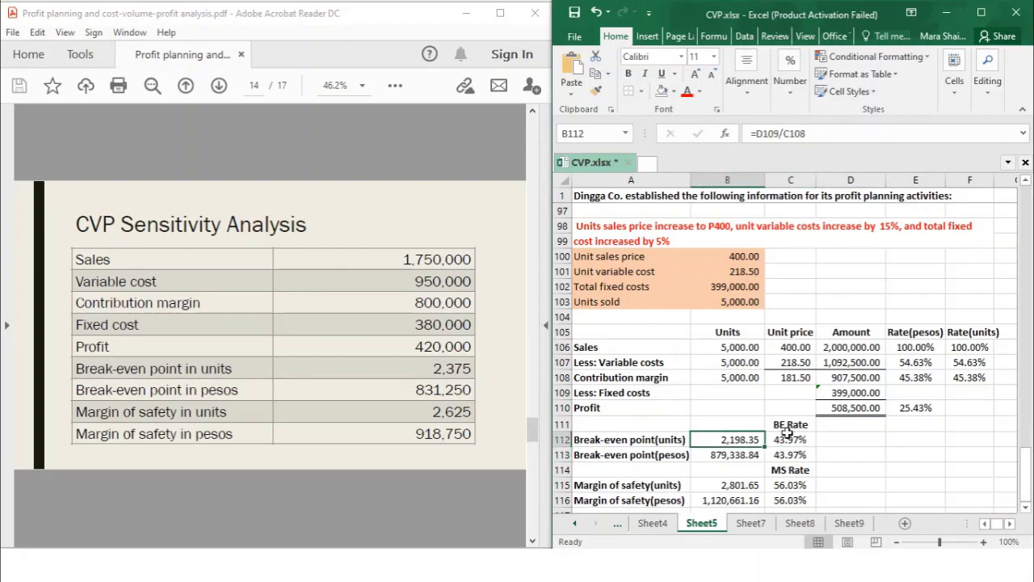
left_click(748, 488)
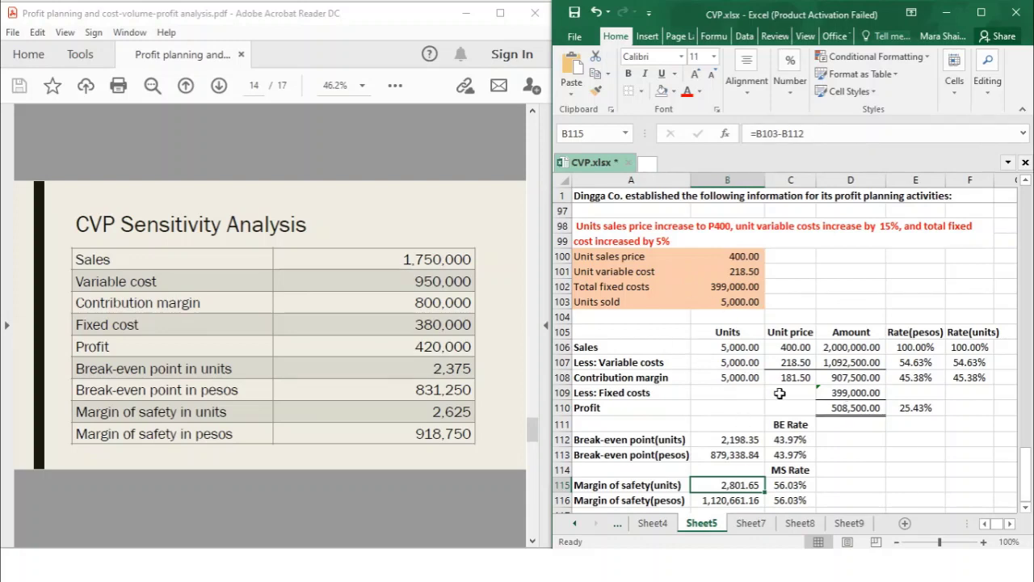
left_click(821, 457)
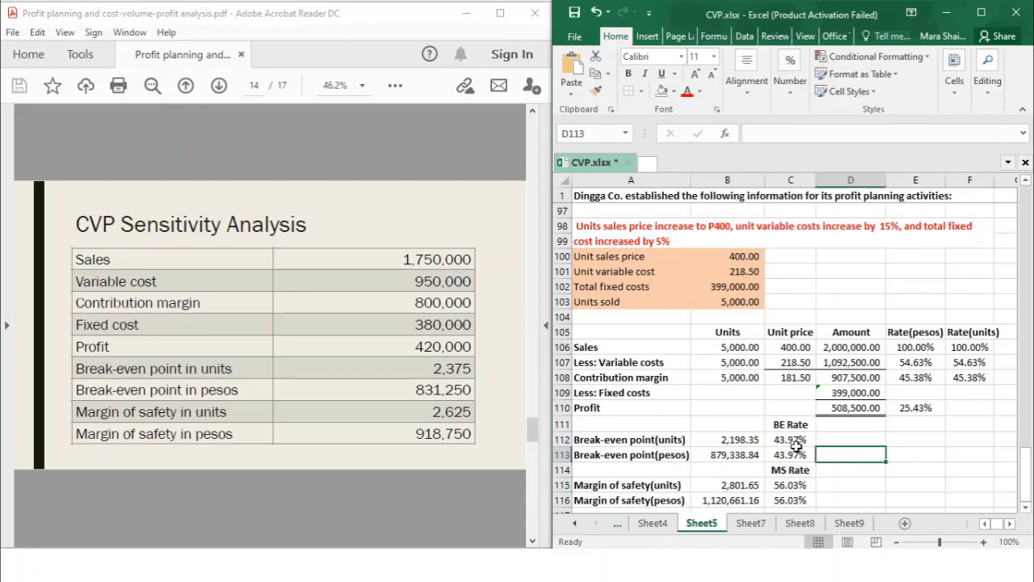
Step: Compare the break-even rate with the margin of safety rate in the combined-change scenario
left_click(797, 442)
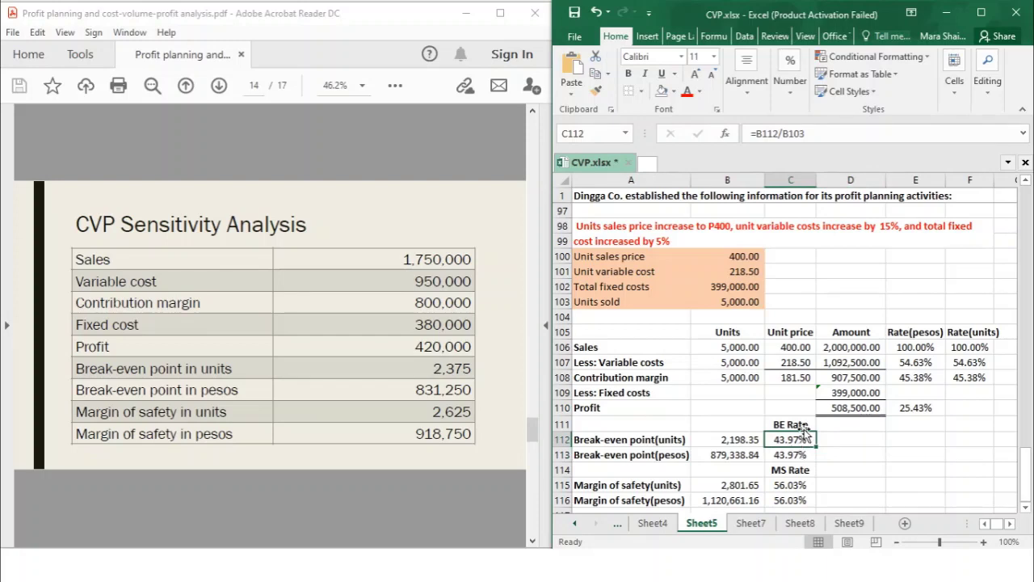
left_click(822, 468)
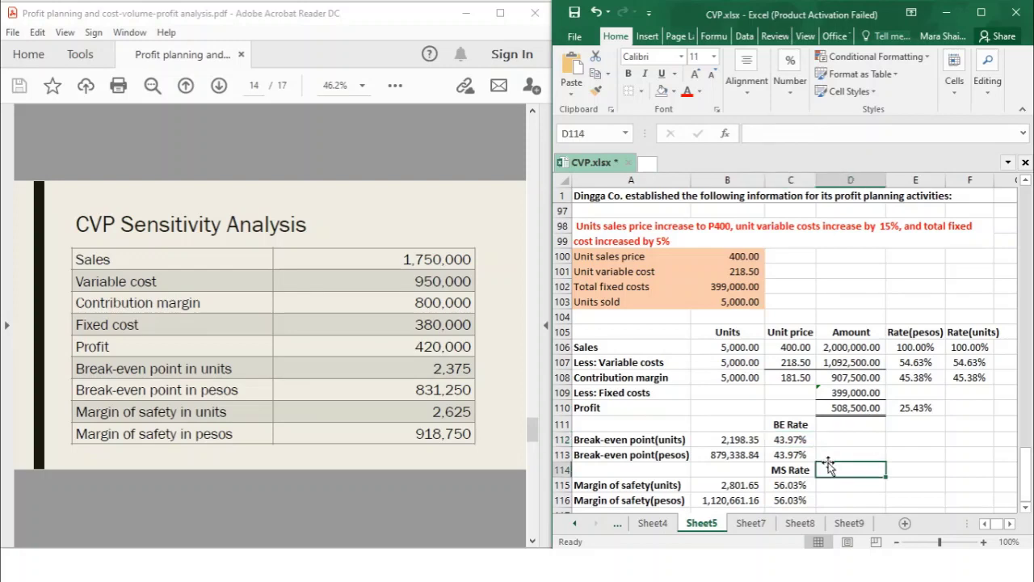
left_click(798, 440)
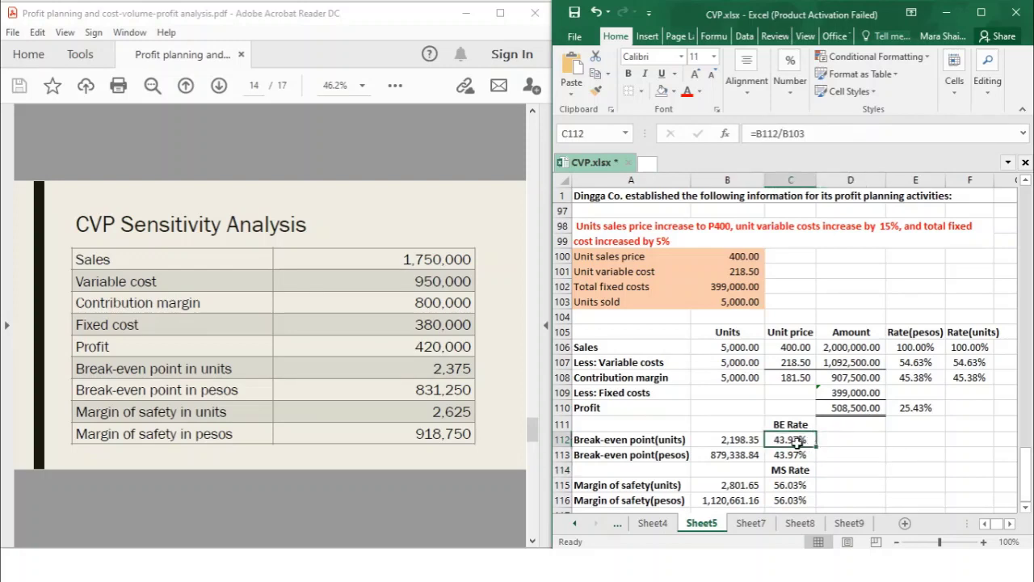
left_click(798, 485)
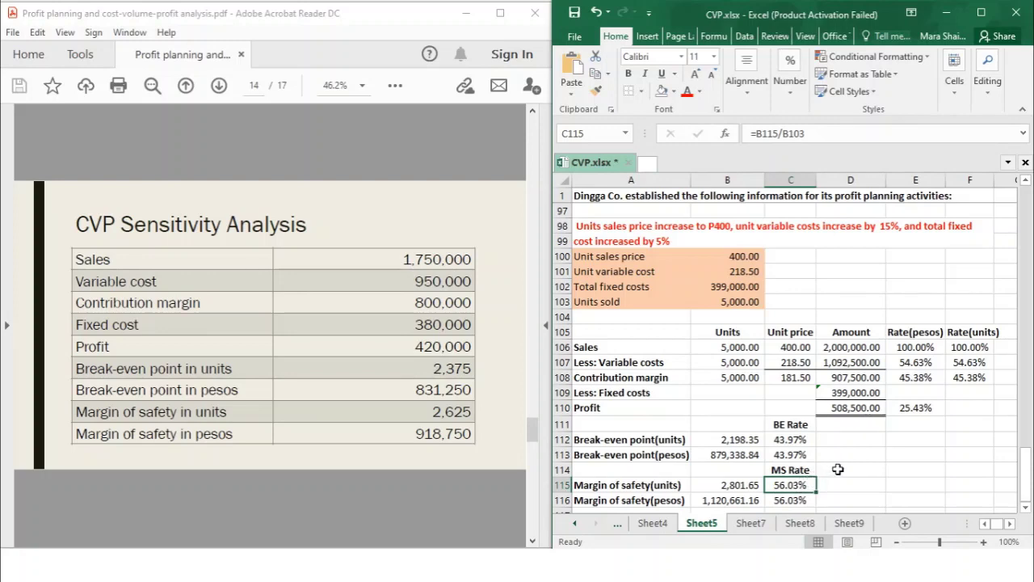
left_click(842, 474)
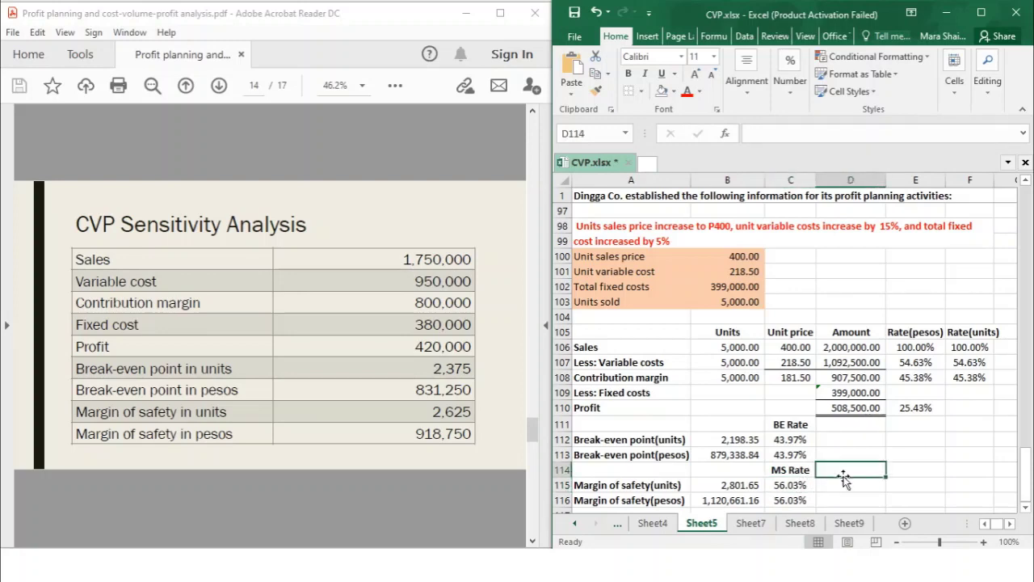
left_click(788, 446)
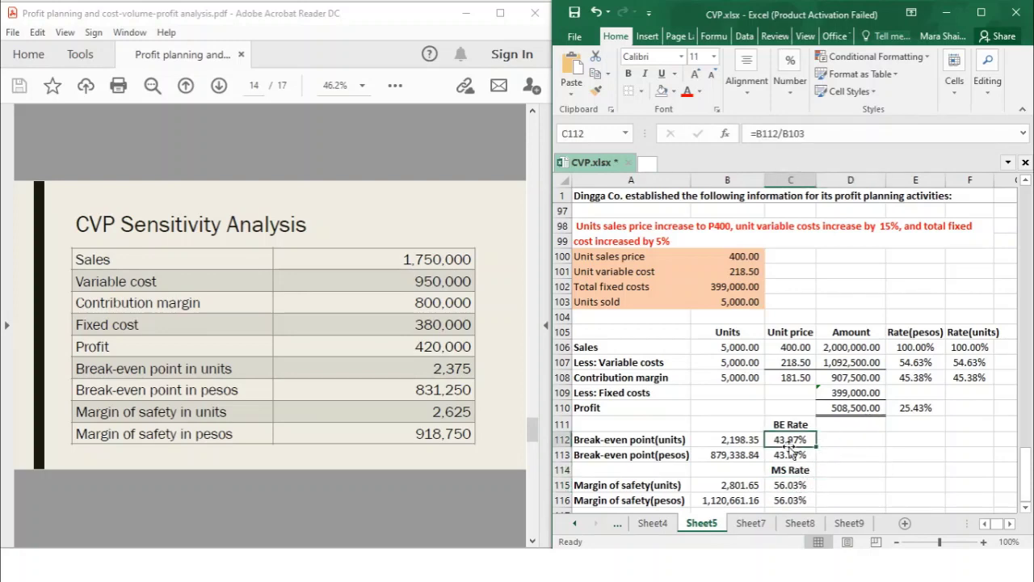
left_click(797, 484)
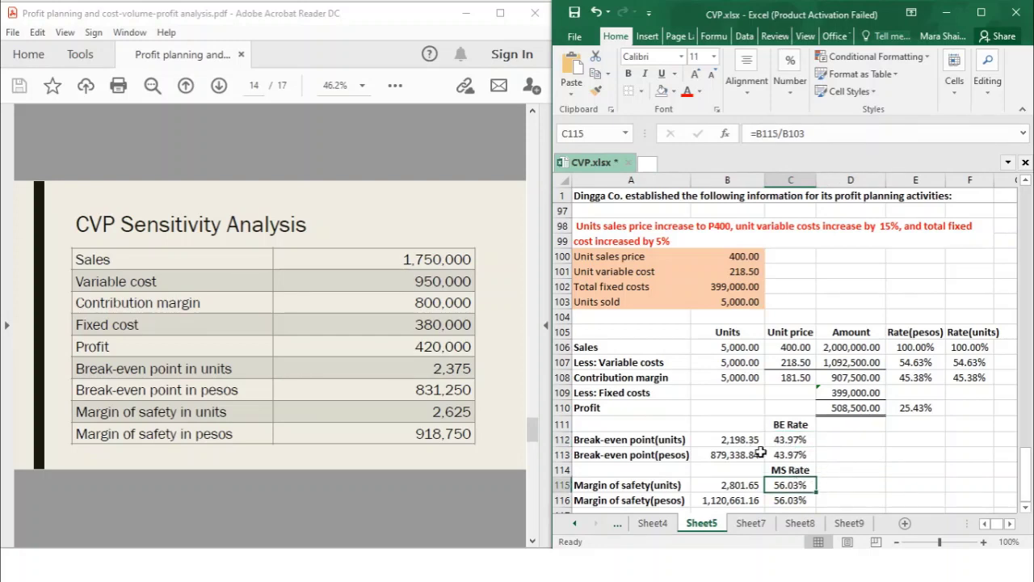
left_click(789, 443)
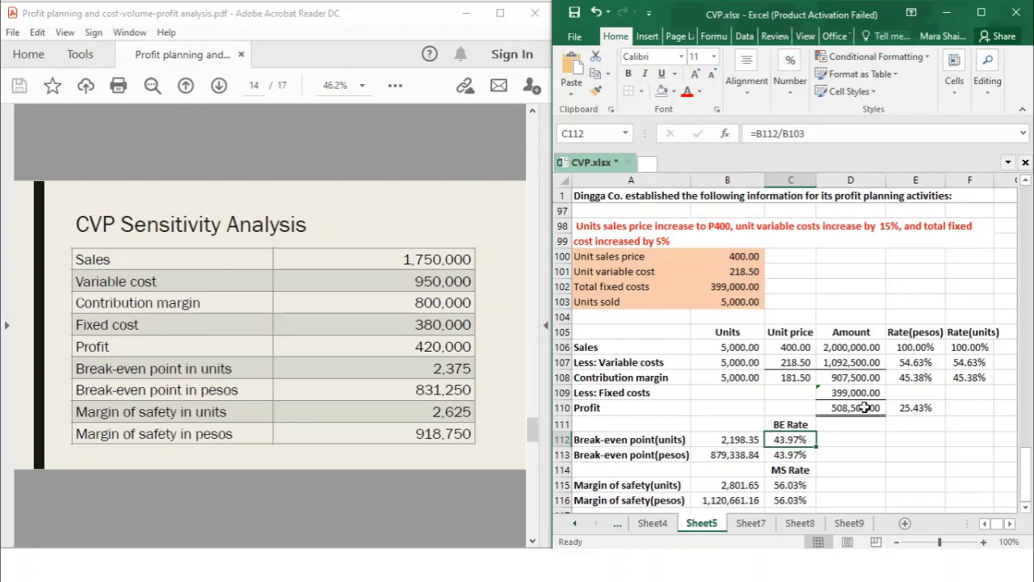
left_click(779, 499)
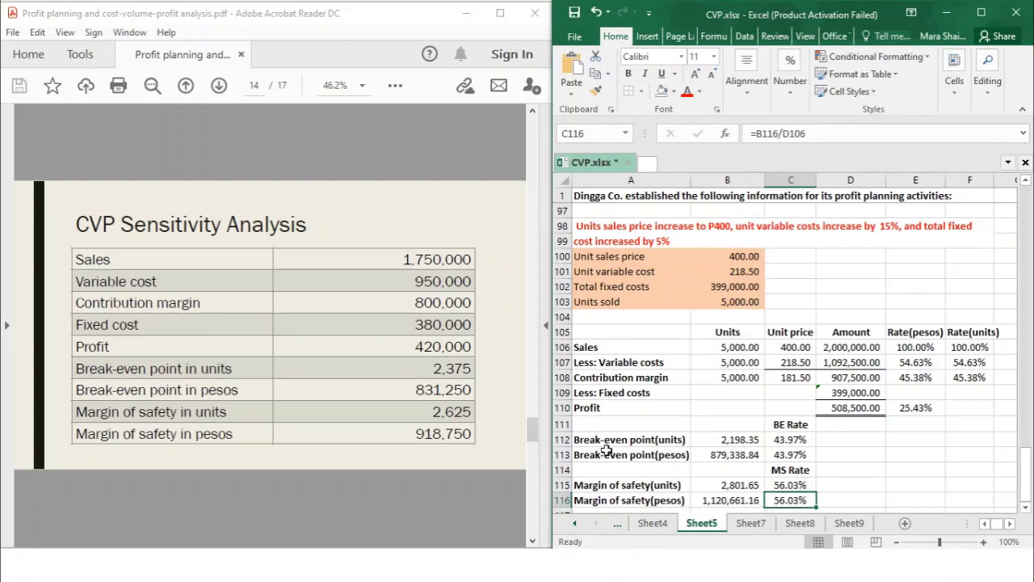
left_click(660, 440)
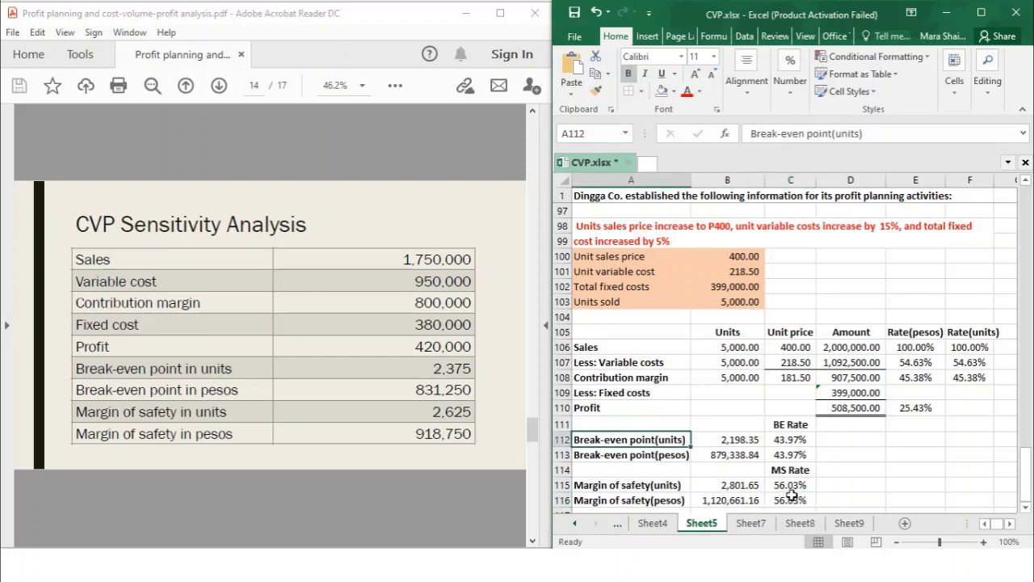
left_click(792, 496)
left_click(836, 496)
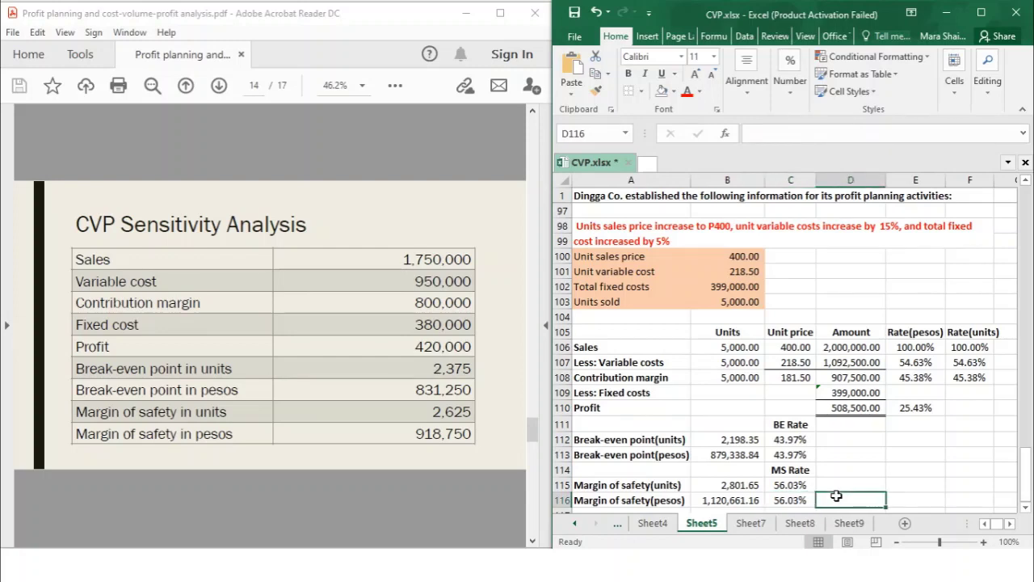
left_click(837, 485)
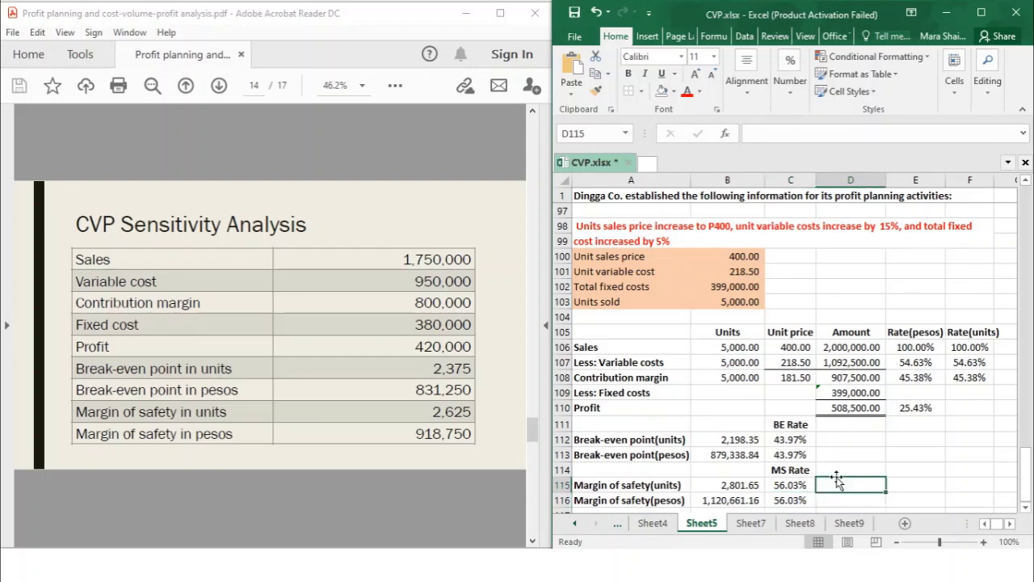
Step: Advance the PDF to the BEP Graph and CVP Graph slide and switch to Sheet7 in the Excel workbook
left_click(401, 448)
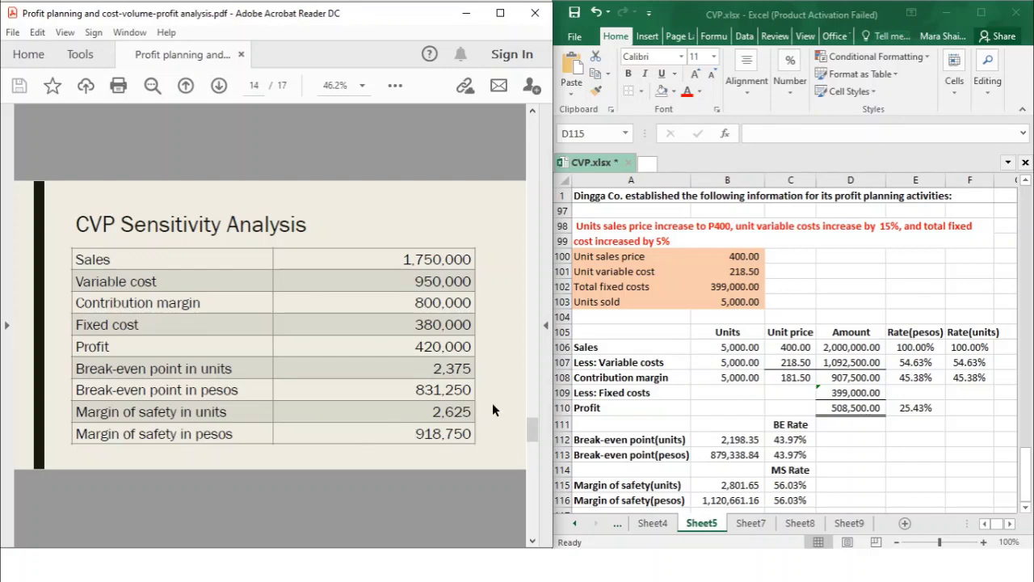
scroll(492, 401, "down", 1)
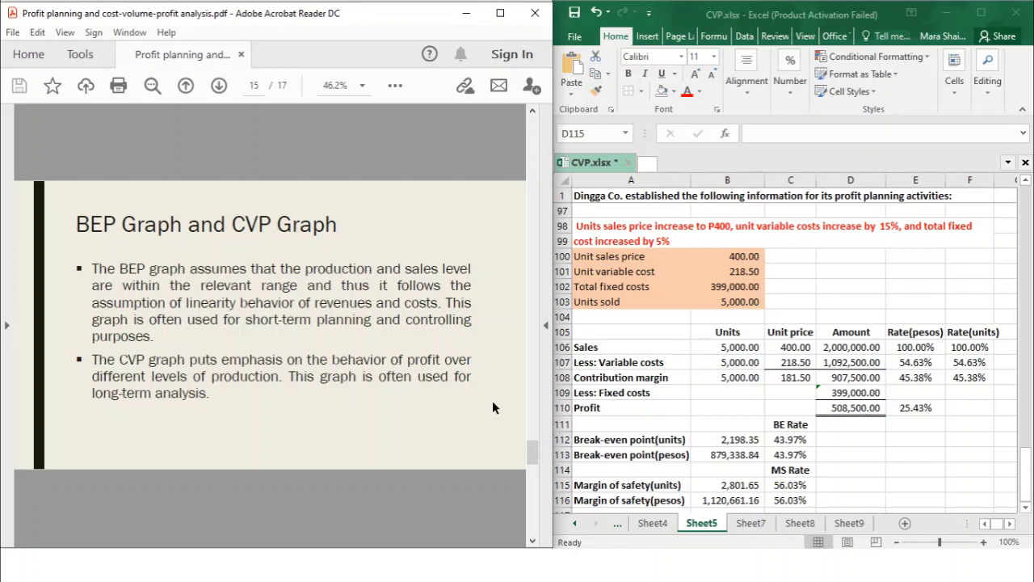
left_click(751, 527)
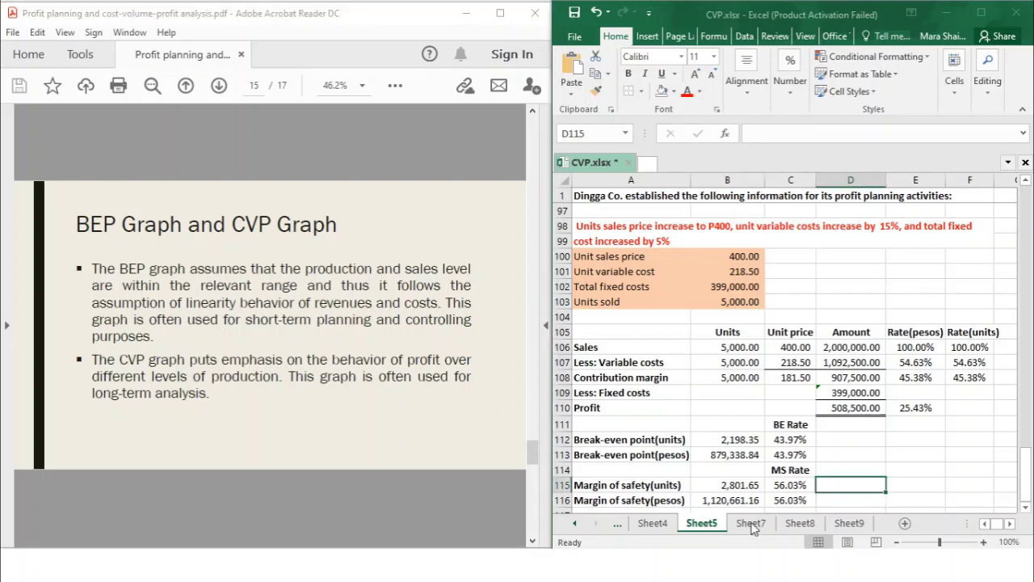
left_click(751, 523)
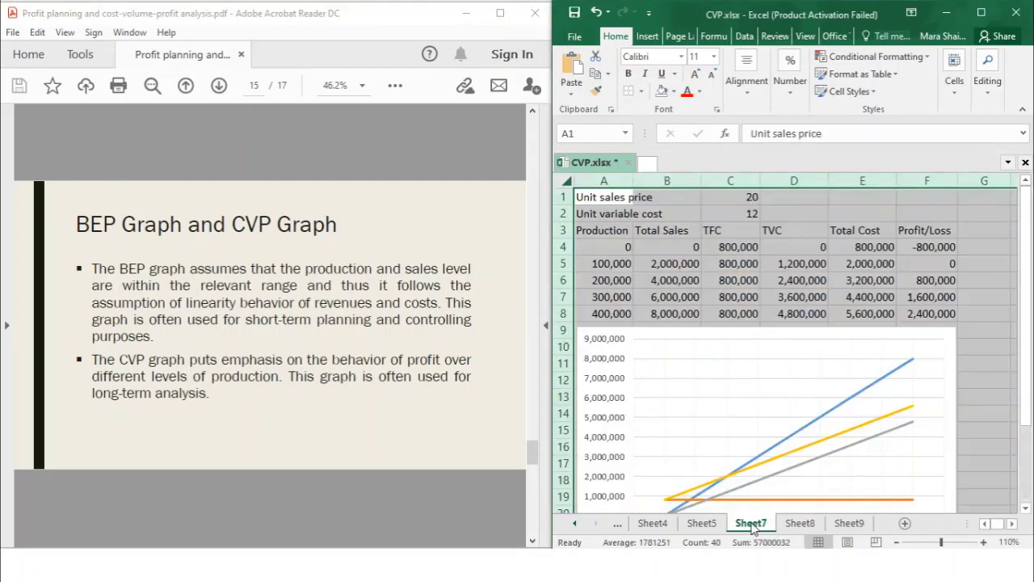
left_click(969, 379)
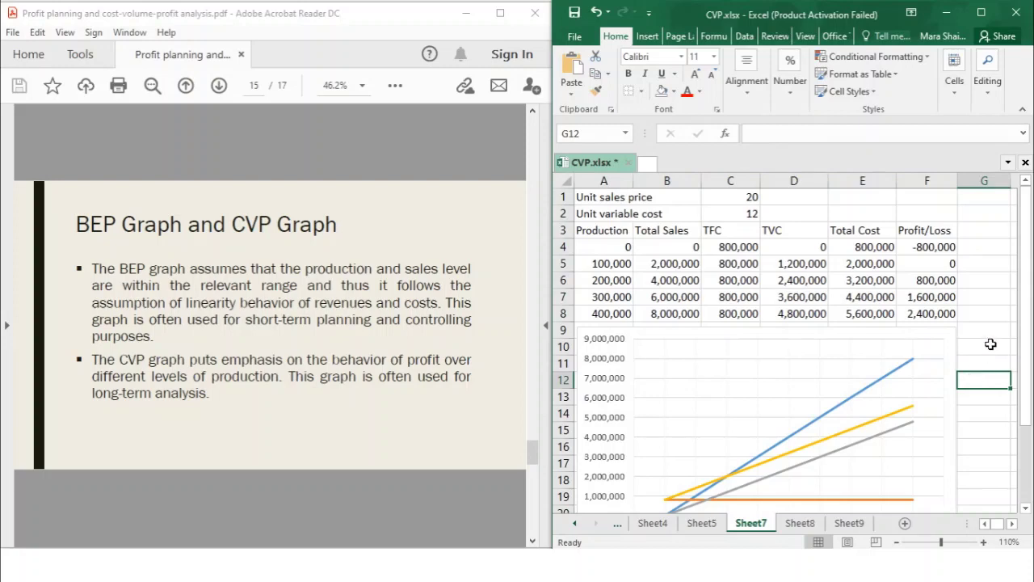
Step: Make the table headers from Production to Profit/Loss and the unit sales price and unit variable cost labels bold
left_click(686, 278)
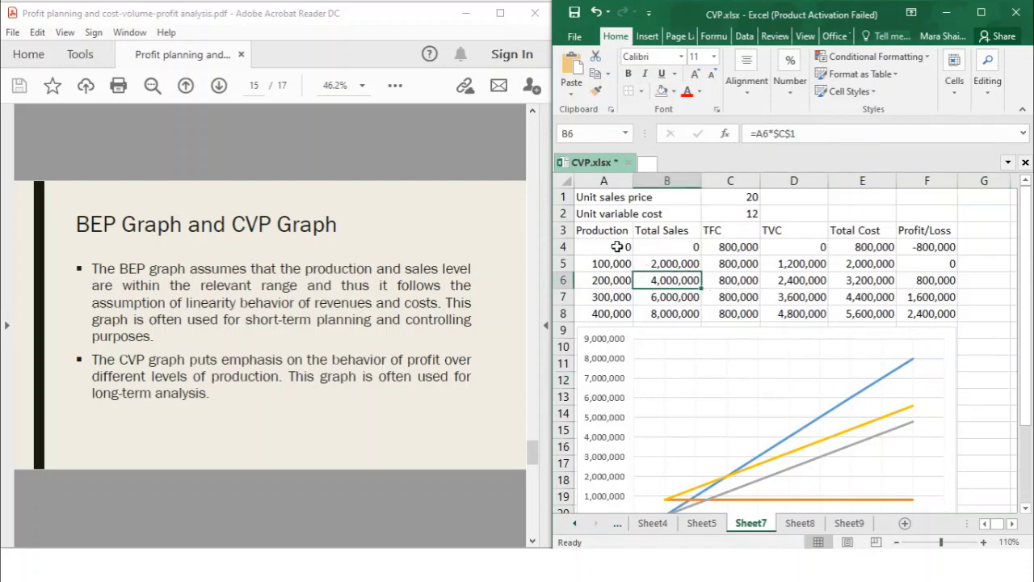
left_click_drag(609, 231, 923, 230)
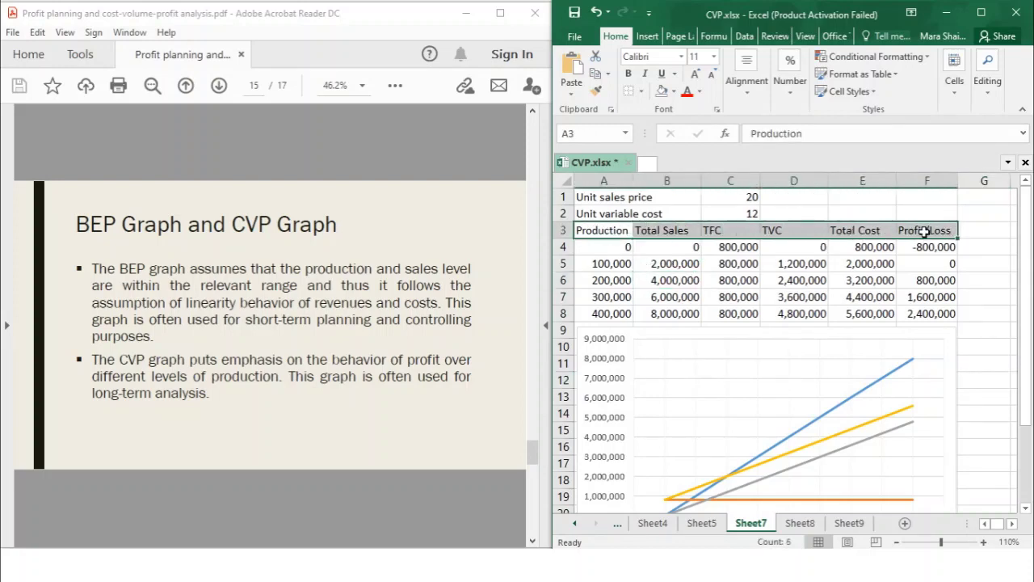
key("ctrl+b")
left_click_drag(658, 198, 583, 209)
key("ctrl+b")
left_click(843, 279)
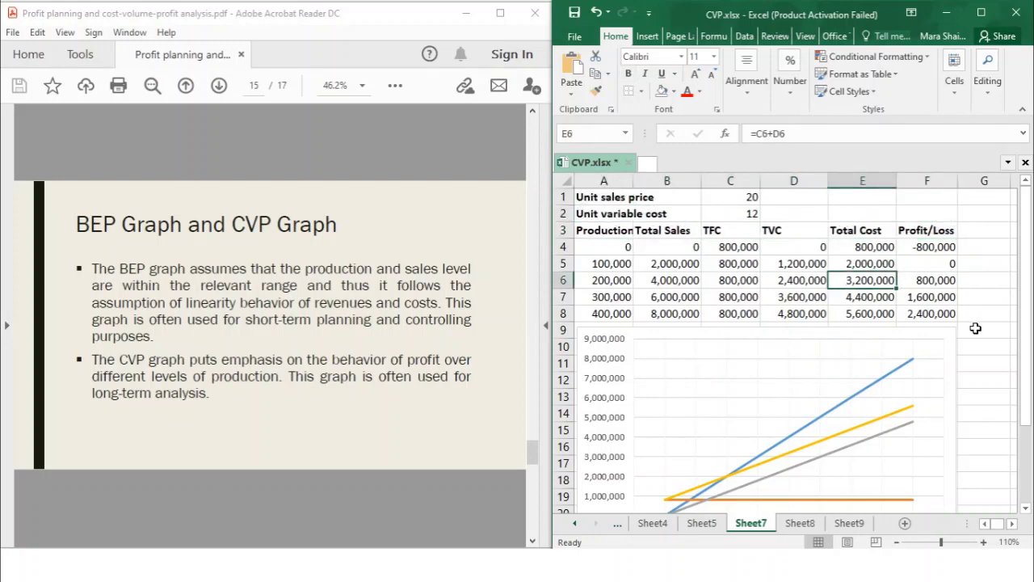
Step: Examine the unit price, unit variable cost and profit/loss figures, and the Total Sales line in the chart
left_click(751, 200)
left_click(745, 214)
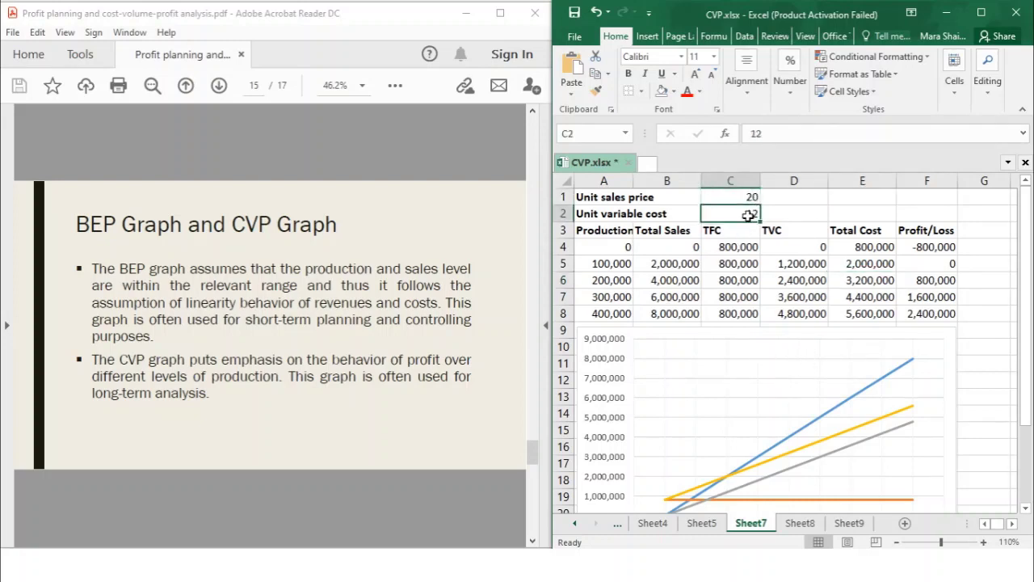
left_click(920, 251)
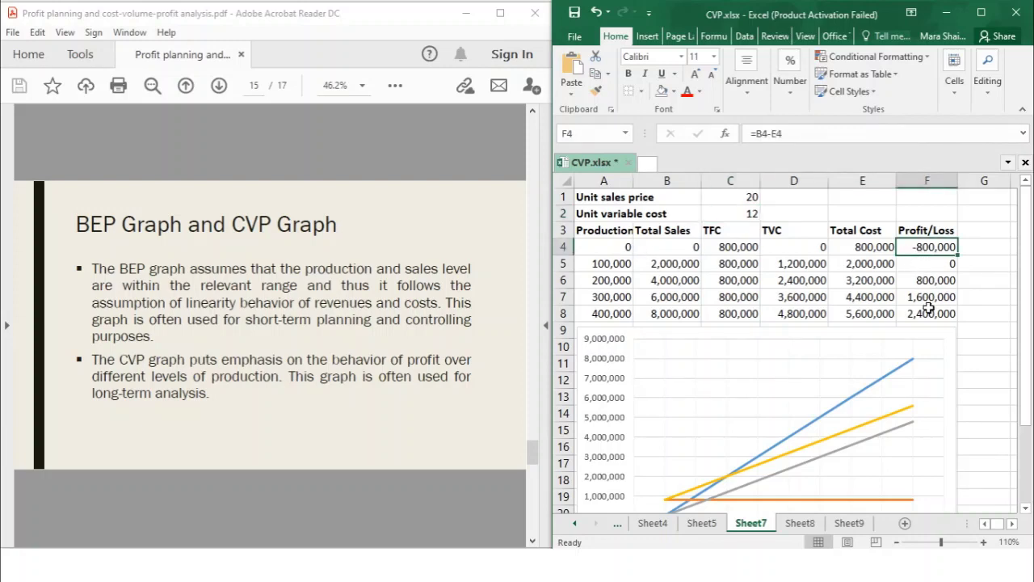
scroll(964, 373, "down", 1)
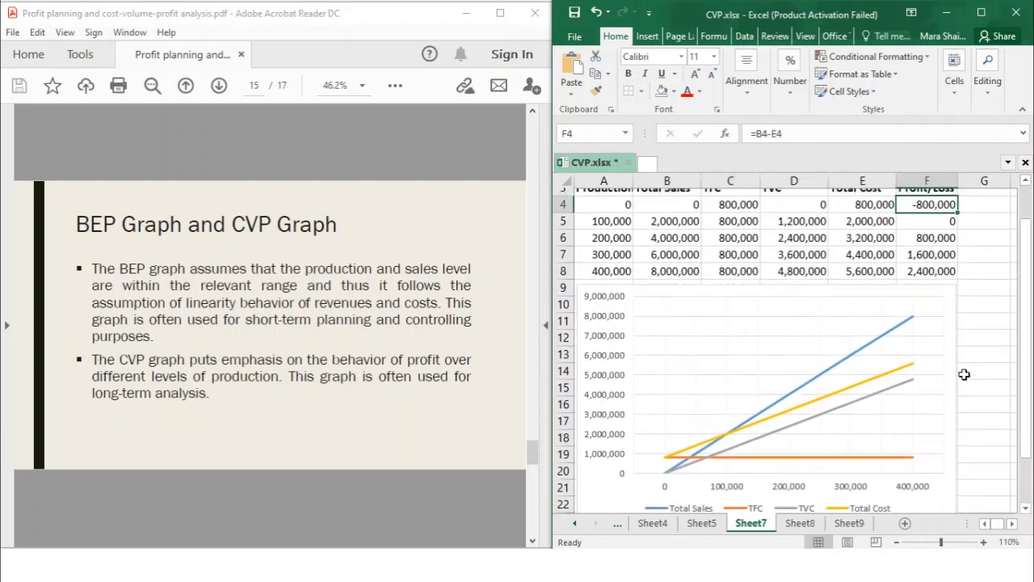
scroll(965, 370, "down", 1)
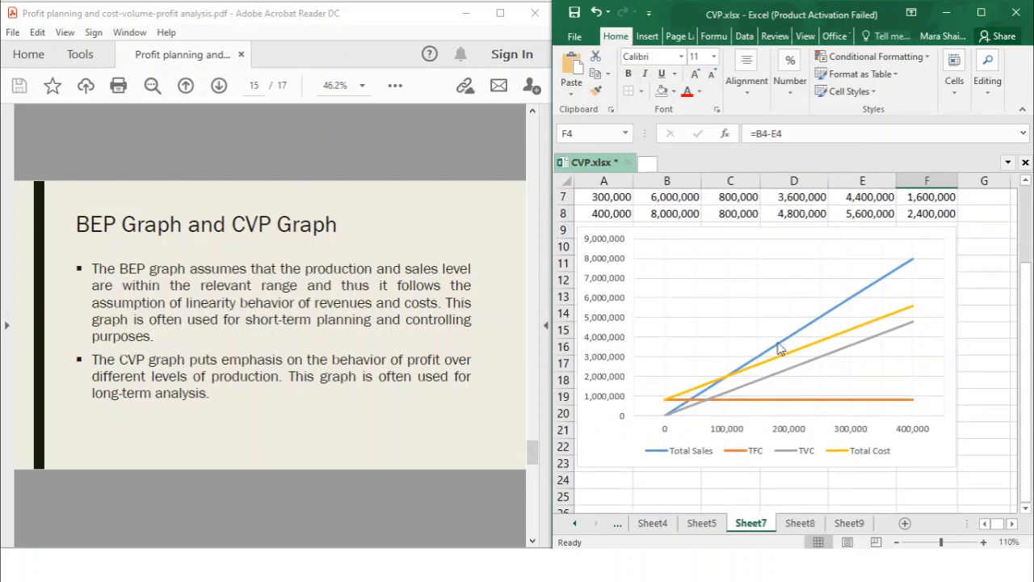
mouse_move(904, 267)
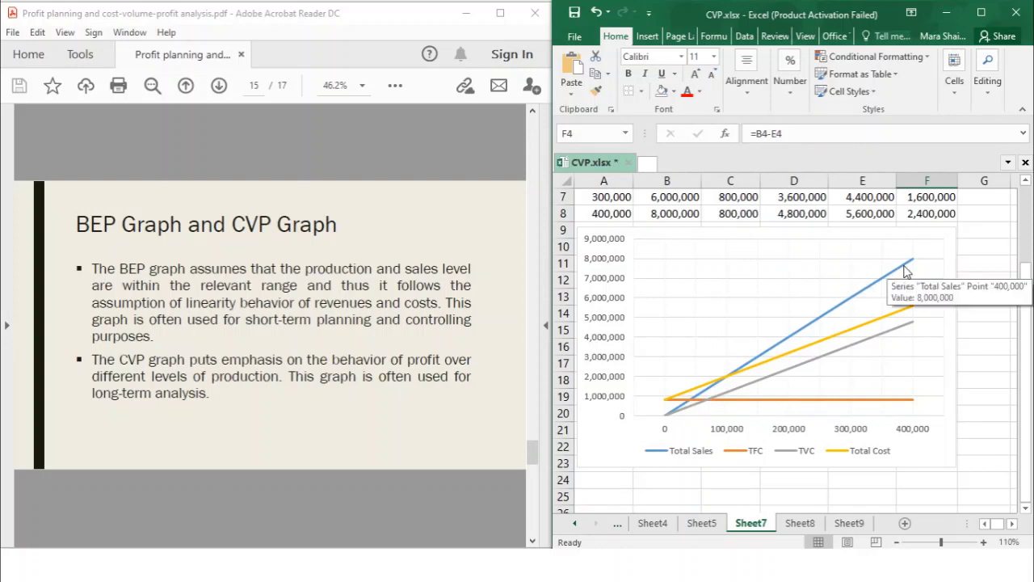
Step: Center the header row of the table, from Production to Profit/Loss, horizontally in its cells
scroll(904, 270, "up", 2)
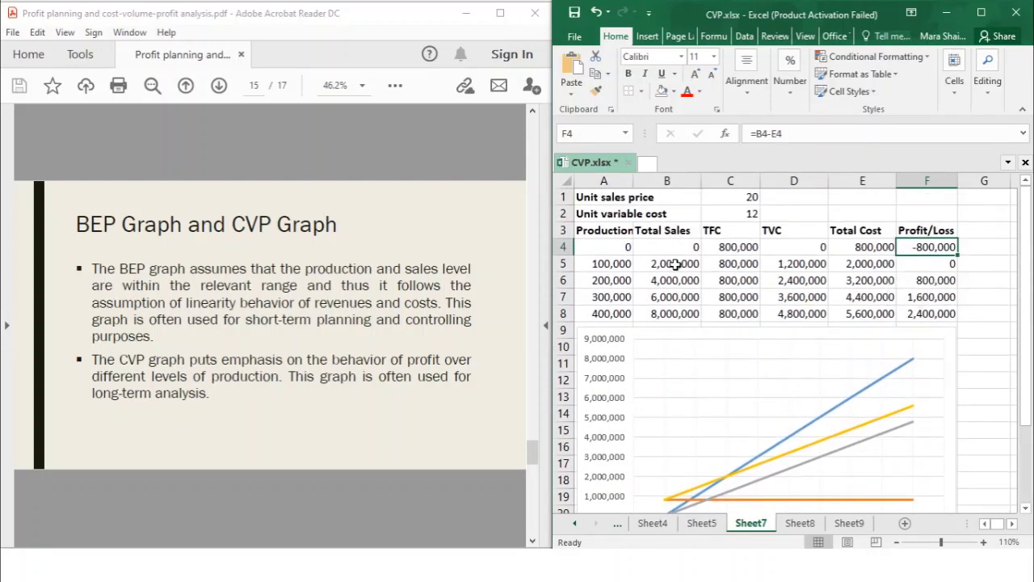
left_click(564, 230)
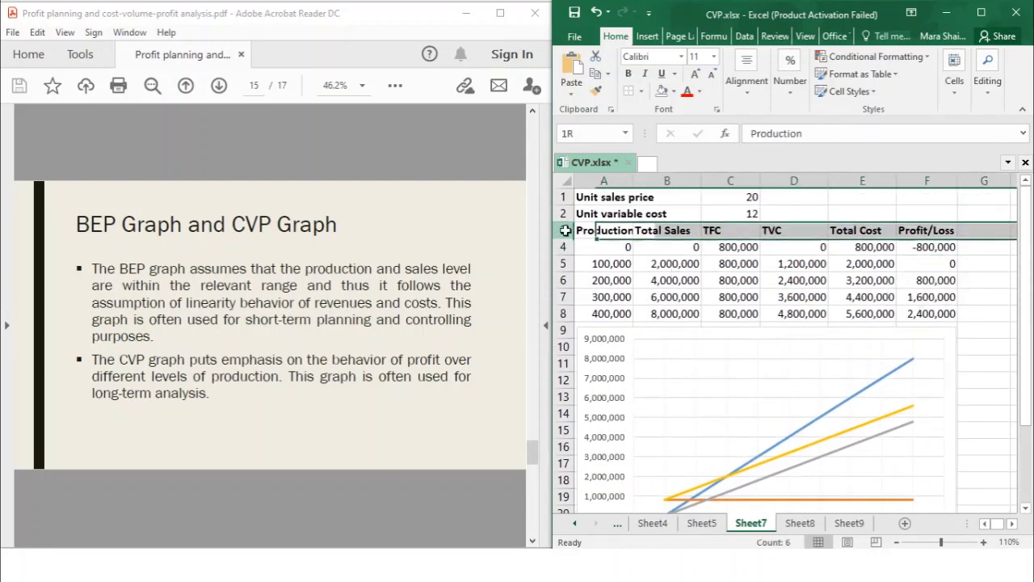
left_click(738, 90)
left_click(751, 154)
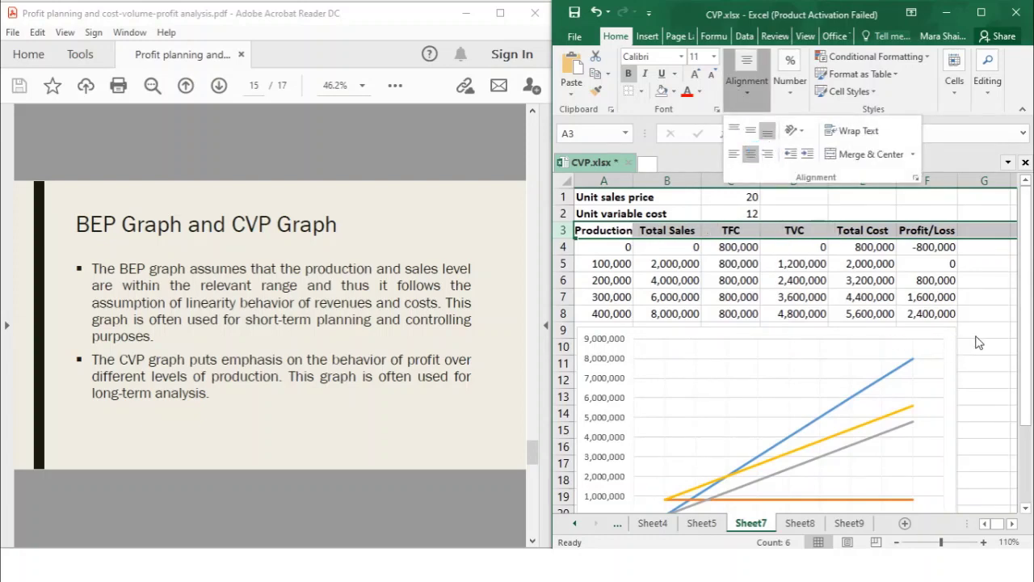
Step: Examine the Total Sales, TFC, TVC and Total Cost lines in the chart and the break-even point where sales and total cost cross
scroll(976, 335, "down", 3)
scroll(977, 336, "up", 2)
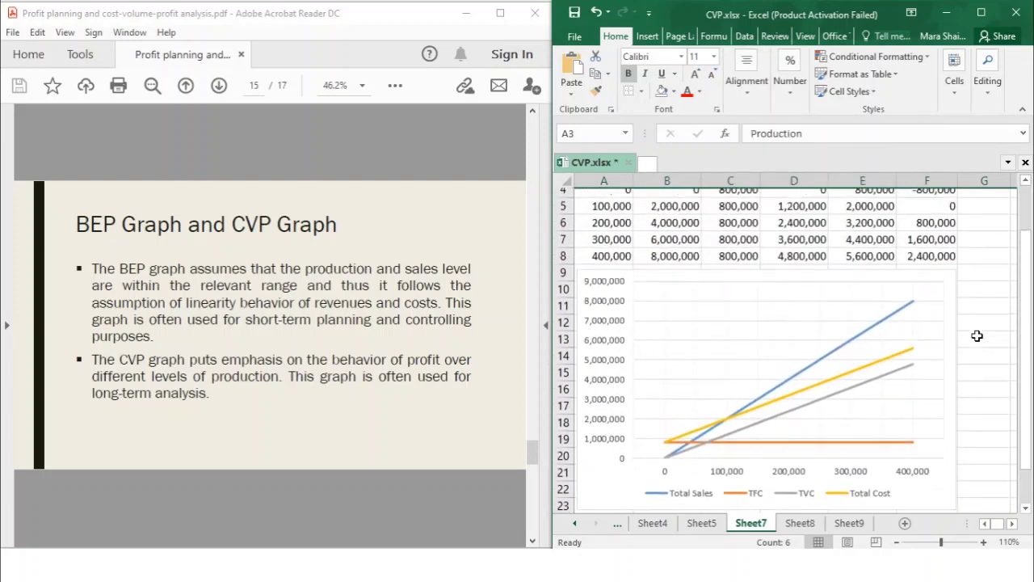
mouse_move(671, 451)
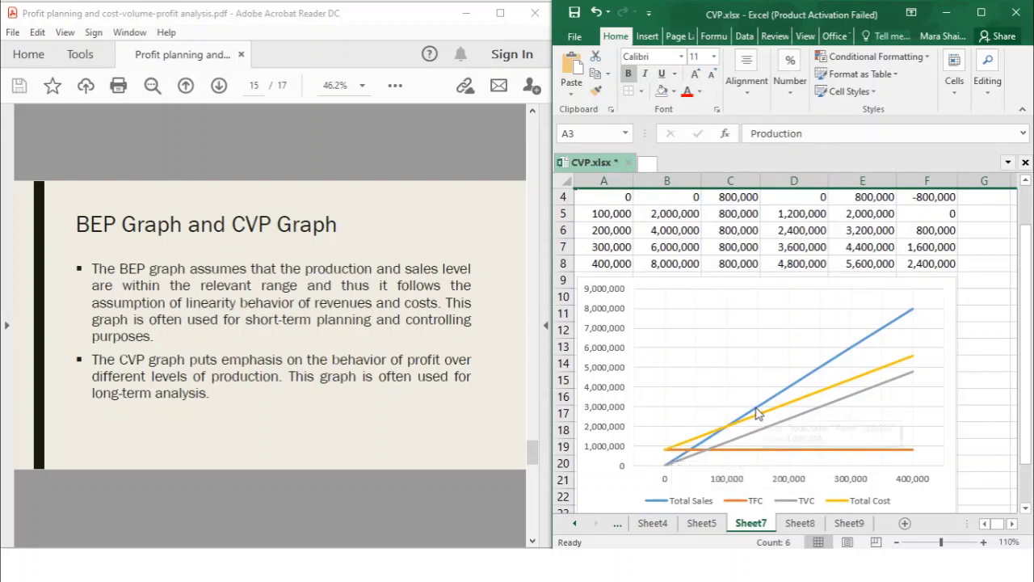
mouse_move(758, 412)
mouse_move(909, 319)
scroll(614, 404, "up", 1)
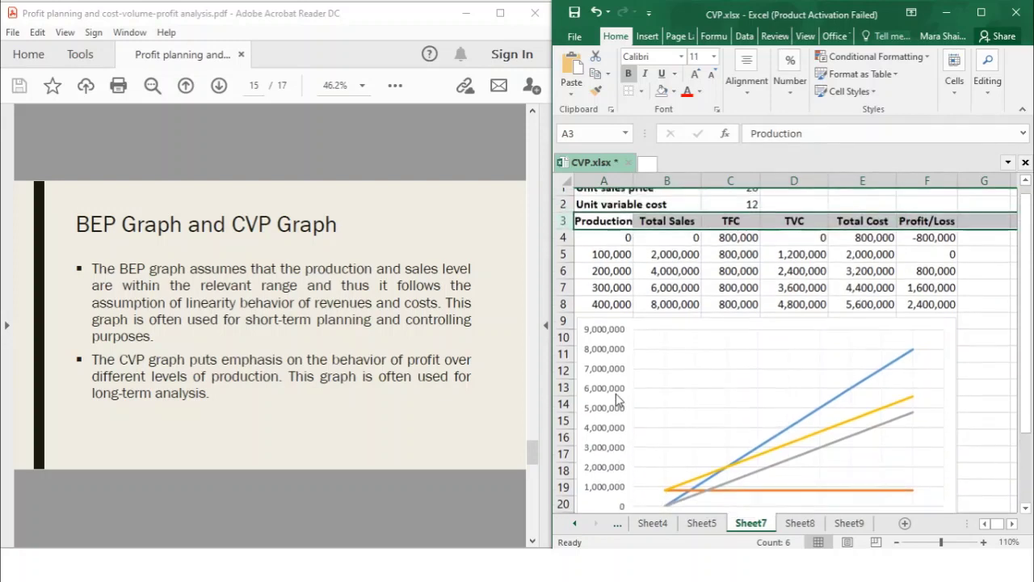
scroll(618, 399, "down", 1)
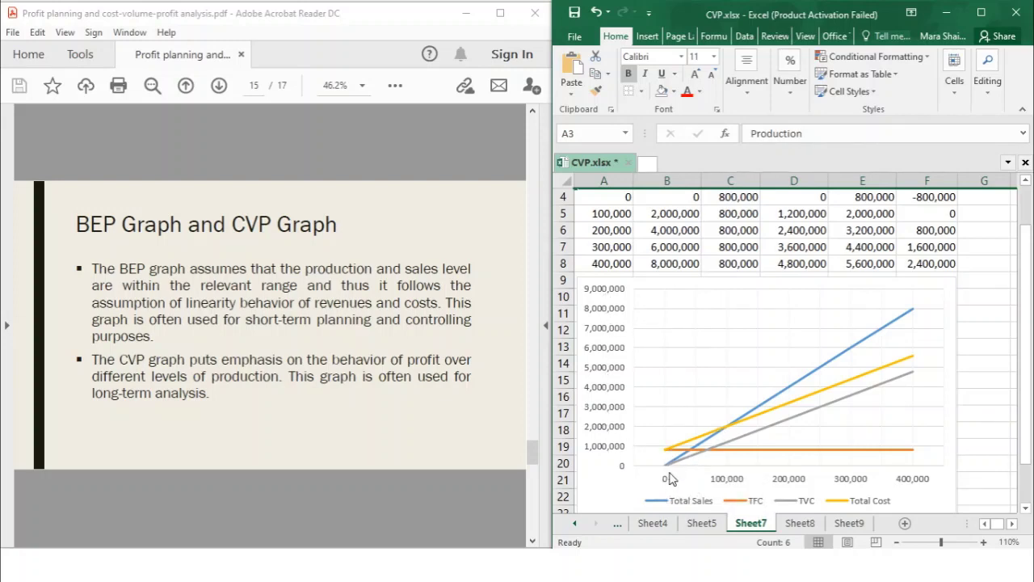
mouse_move(909, 319)
mouse_move(737, 456)
mouse_move(668, 457)
mouse_move(901, 369)
mouse_move(736, 426)
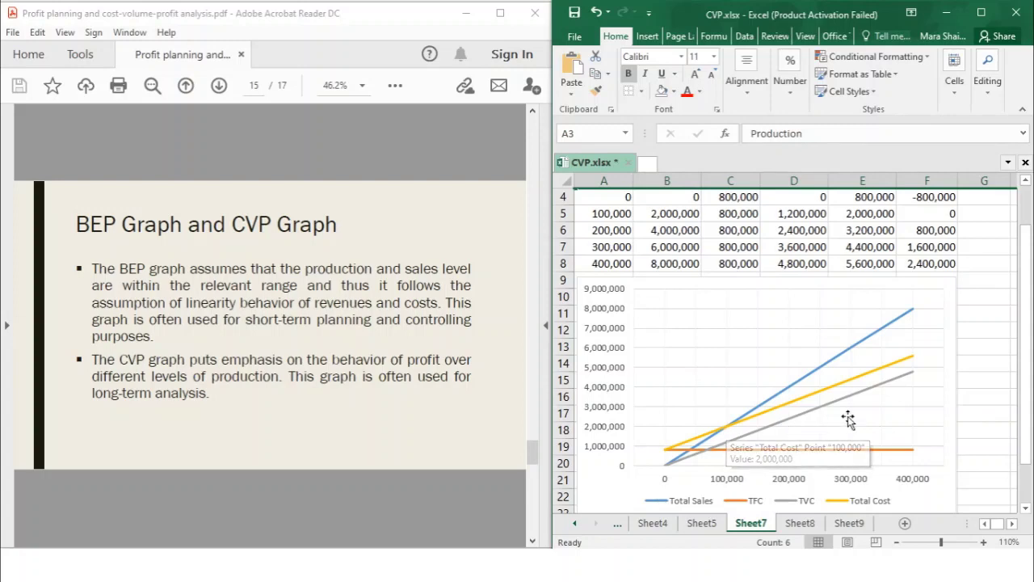
Step: Compare the Total Sales line with the cost lines beyond break-even and check the unit sales price and unit variable cost above the table
mouse_move(912, 319)
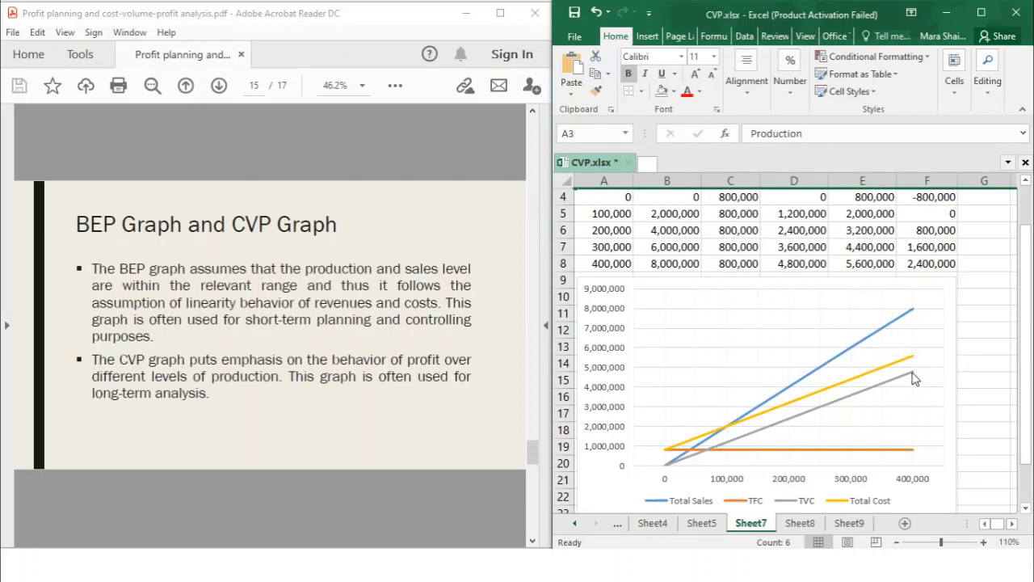
mouse_move(914, 377)
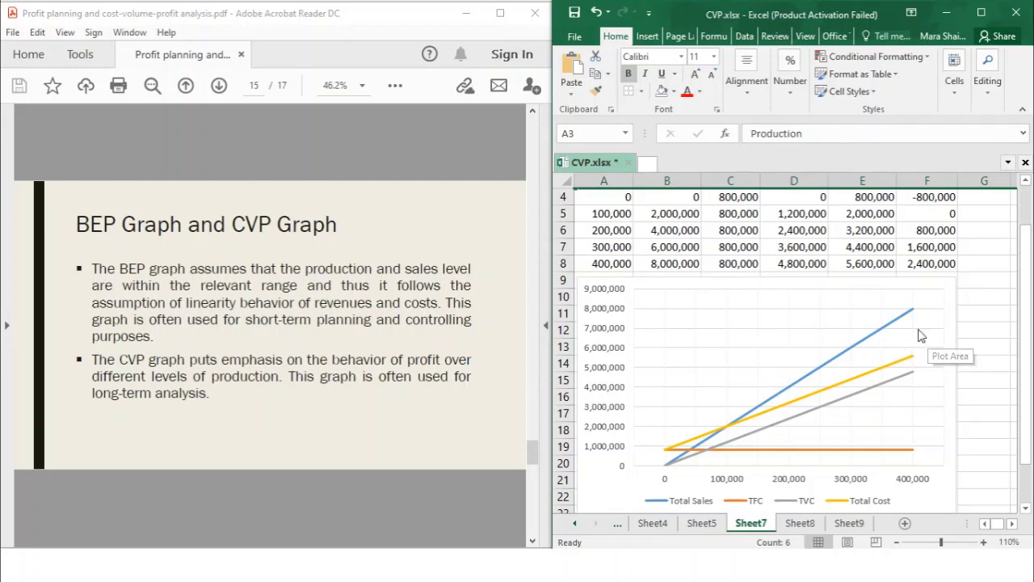
scroll(980, 323, "up", 1)
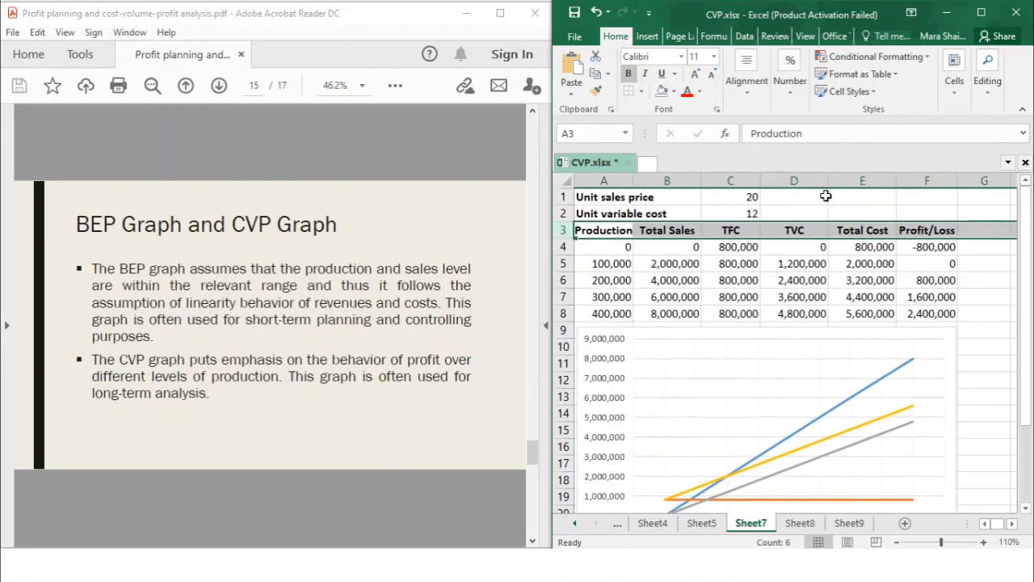
scroll(968, 331, "down", 2)
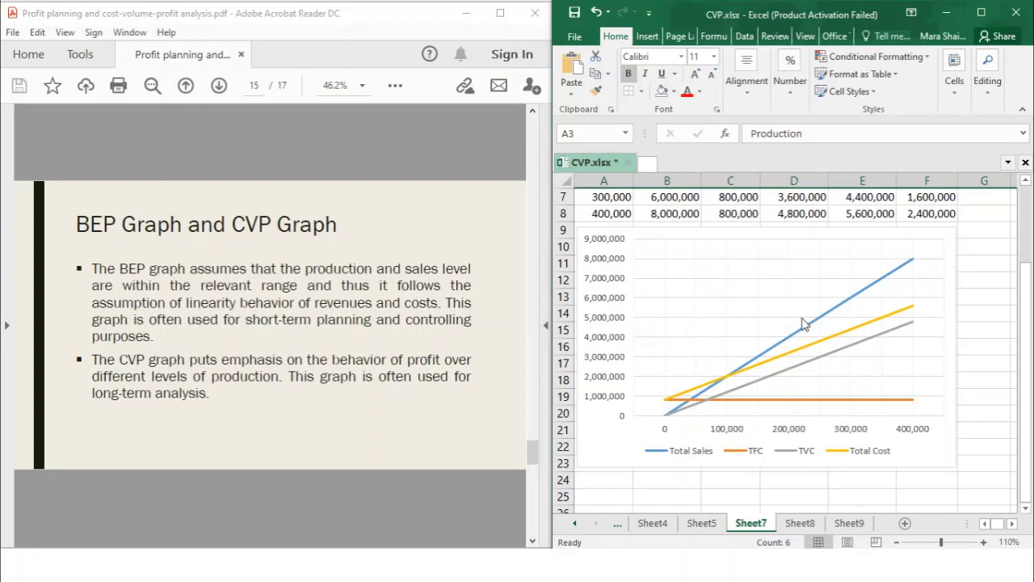
mouse_move(820, 321)
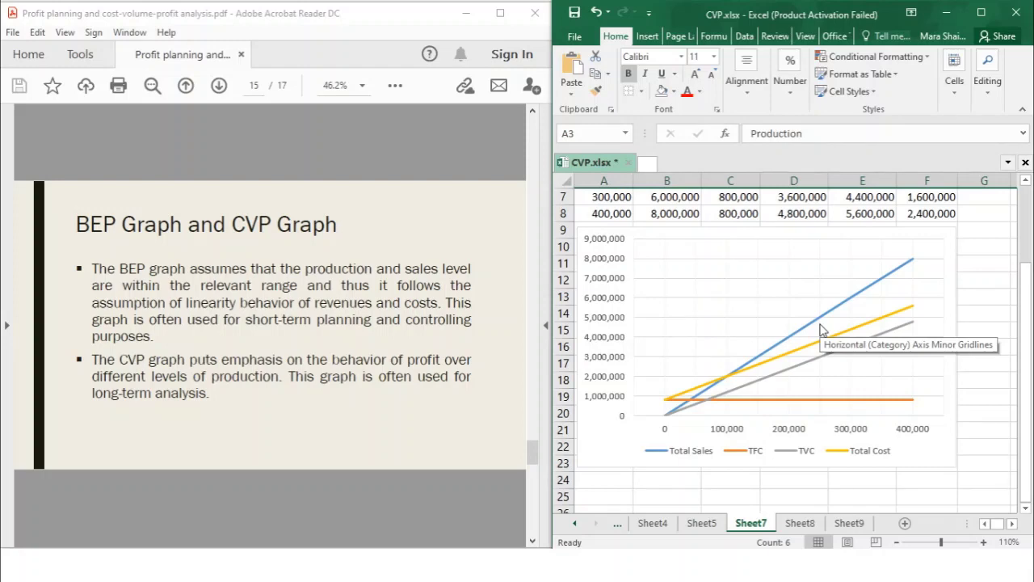
left_click(977, 309)
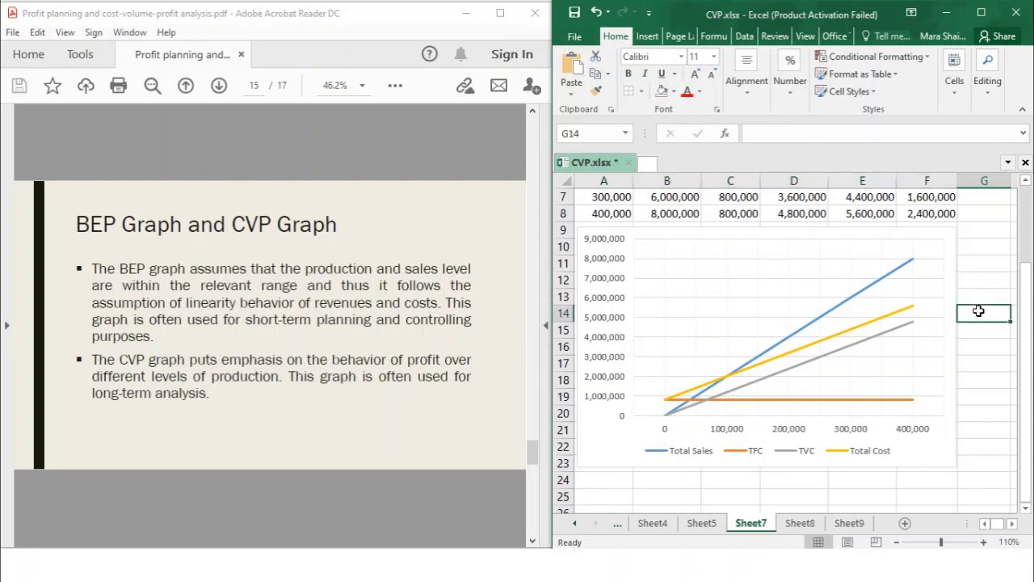
scroll(977, 311, "up", 1)
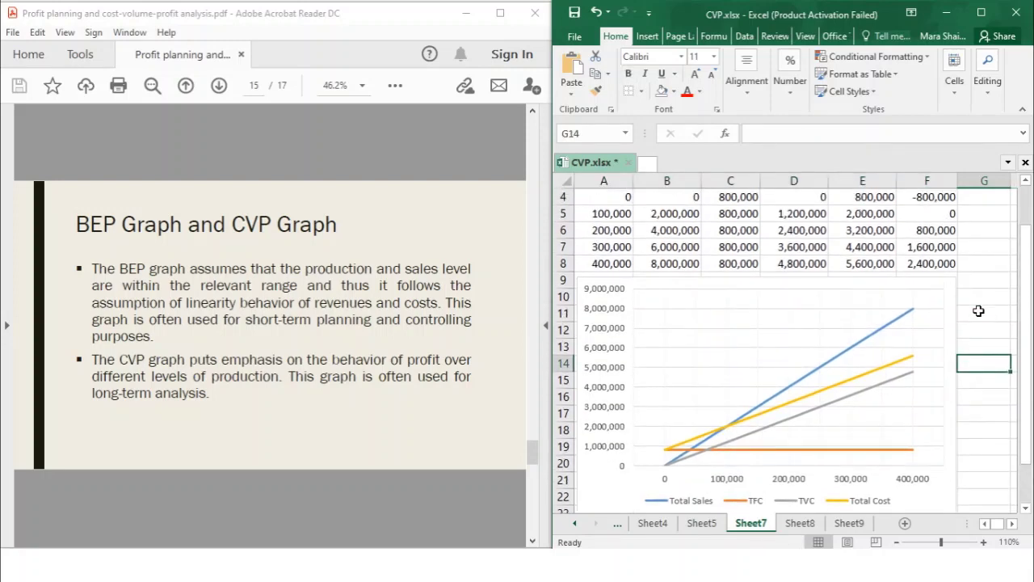
scroll(978, 311, "up", 1)
scroll(982, 309, "down", 1)
scroll(986, 307, "up", 1)
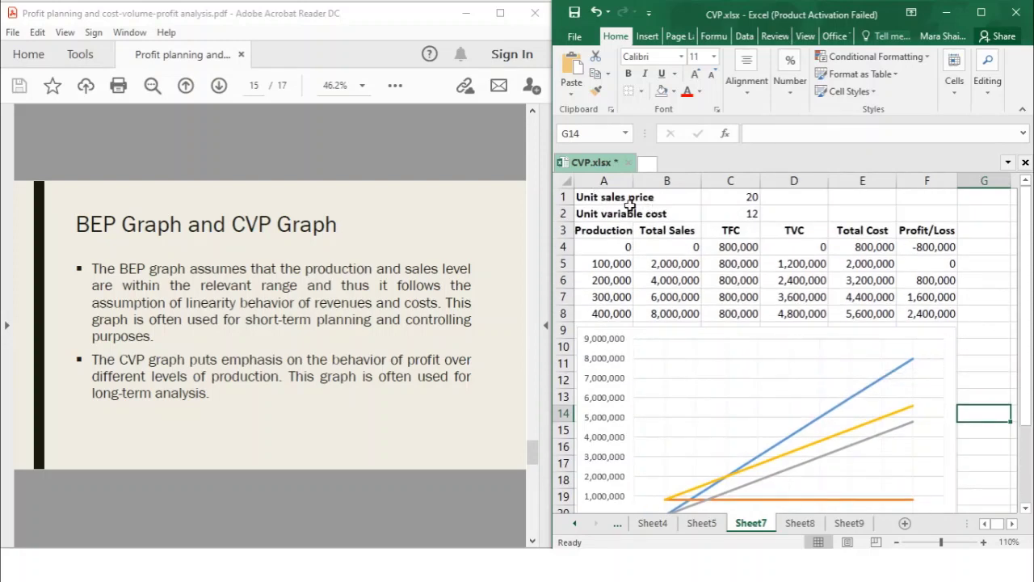
Step: Raise the unit sales price in C1 by 20% with the formula =20*1.20
left_click(895, 542)
left_click(951, 452)
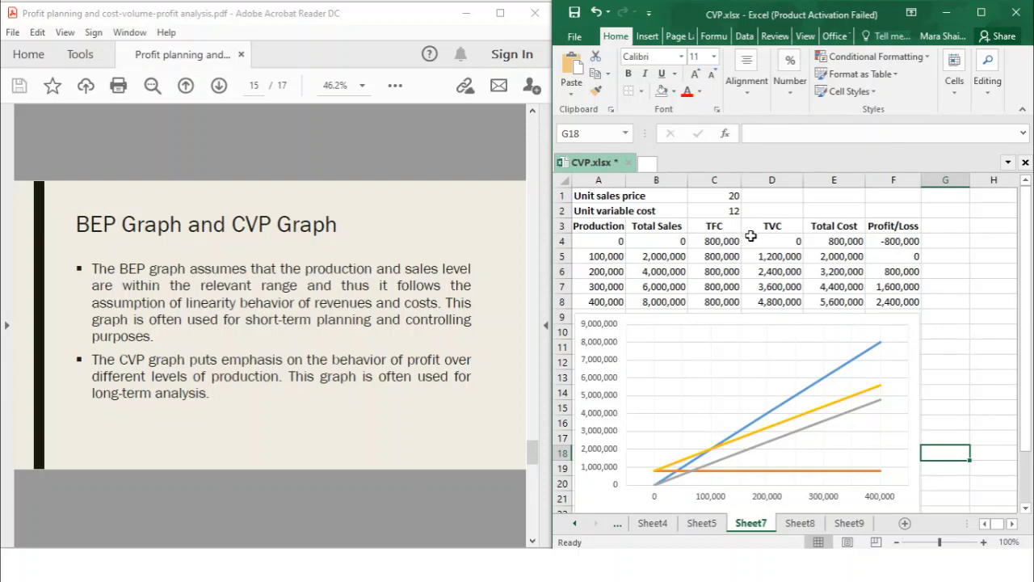
left_click(717, 195)
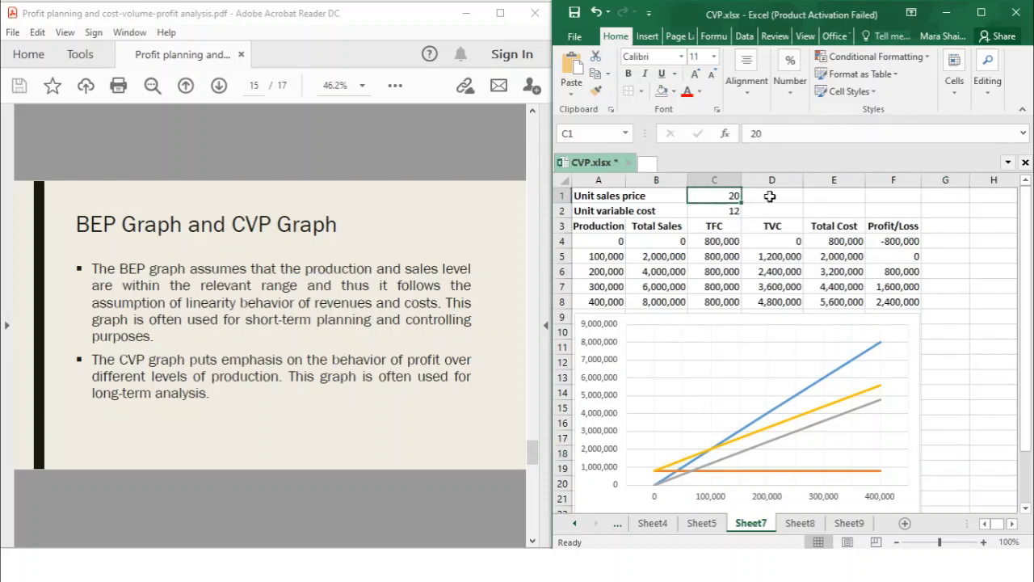
left_click(750, 133)
type("=20")
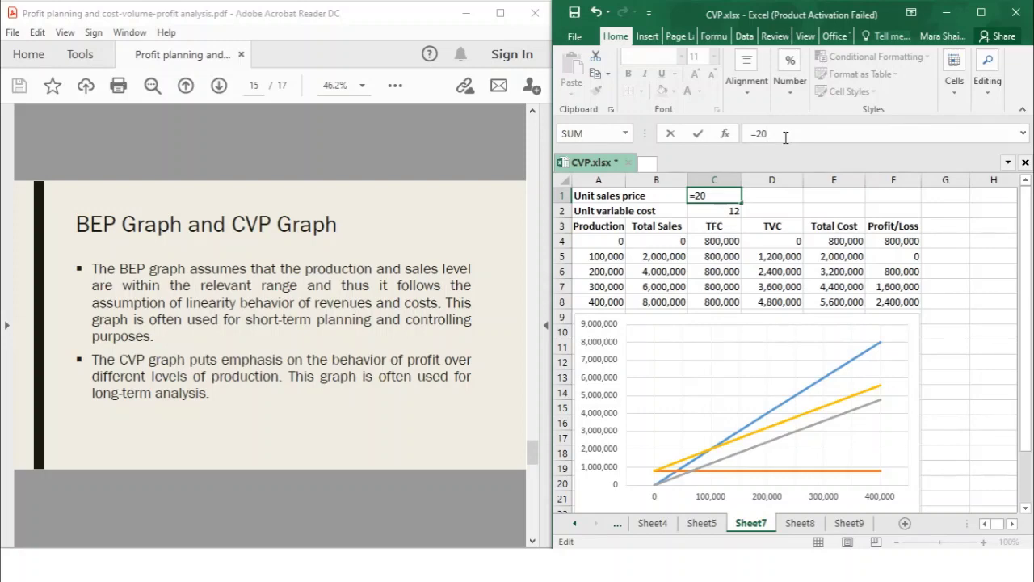
type("*1.20")
key("Return")
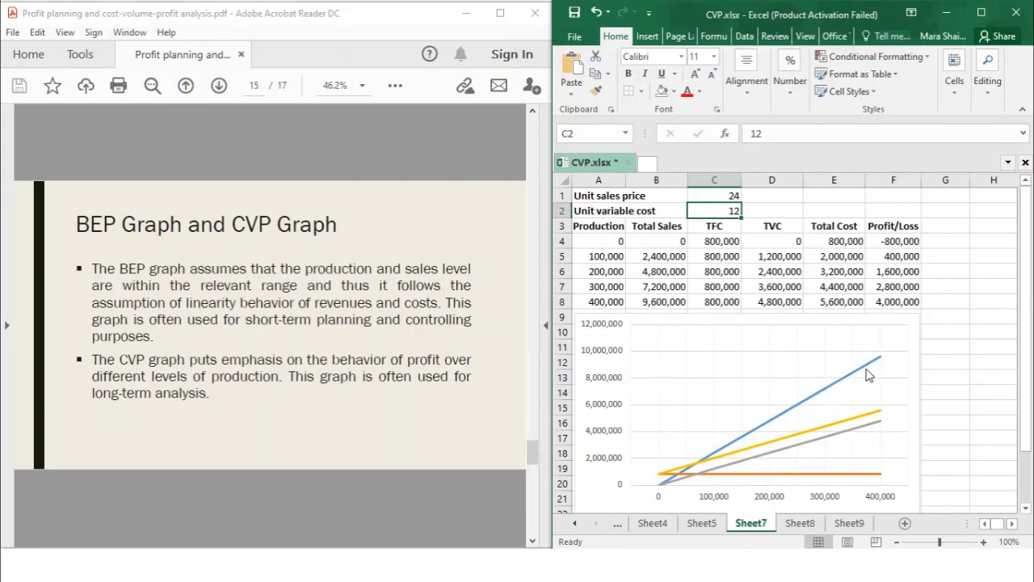
Step: Undo and redo the unit sales price increase to compare the Total Sales line, leaving the price at 20
mouse_move(873, 372)
key("ctrl+z")
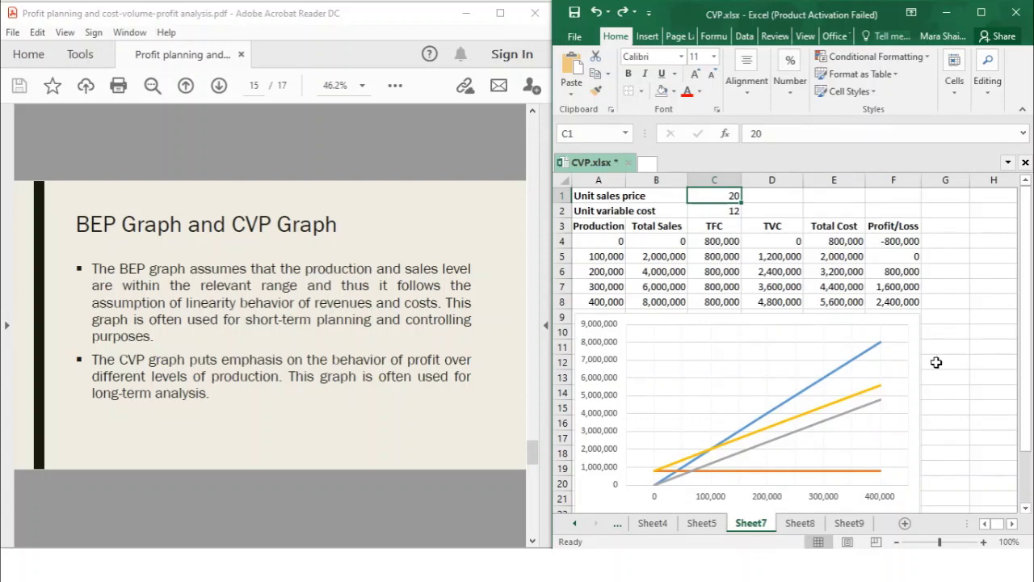
key("ctrl+y")
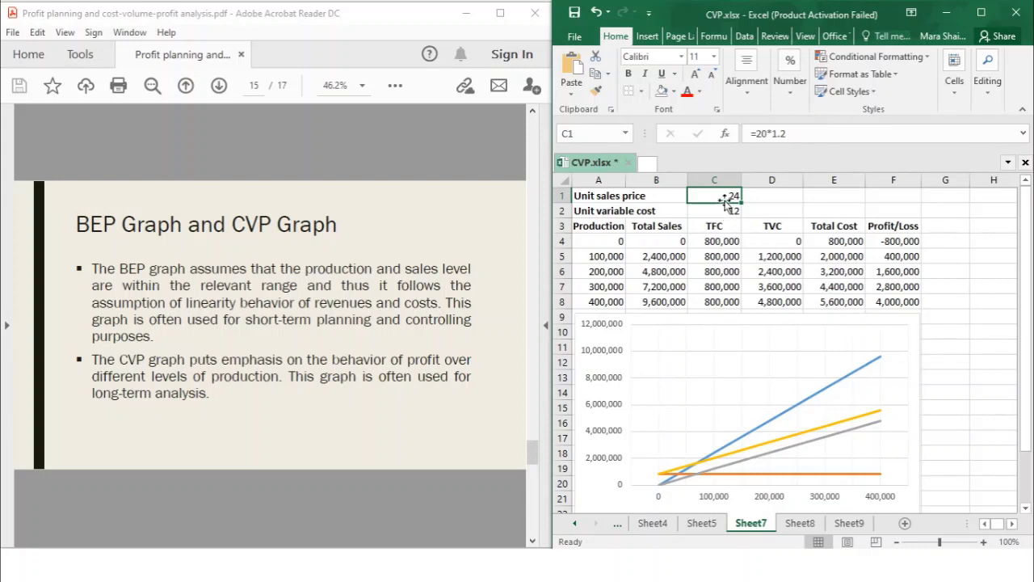
type("20")
key("ctrl+Return")
Step: Raise the unit variable cost in C2 by 10% with the formula =12*1.1
left_click(724, 209)
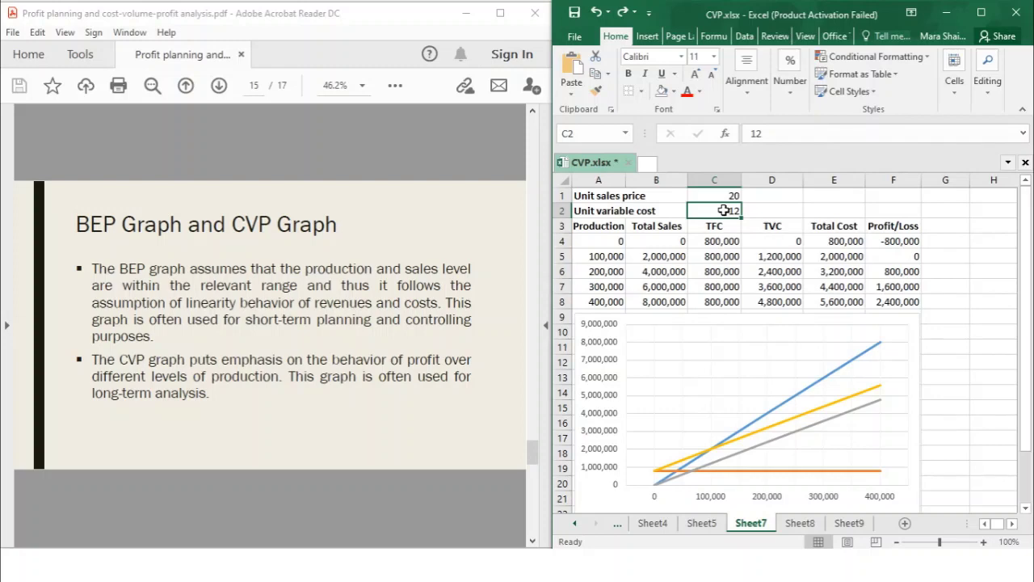
left_click(759, 134)
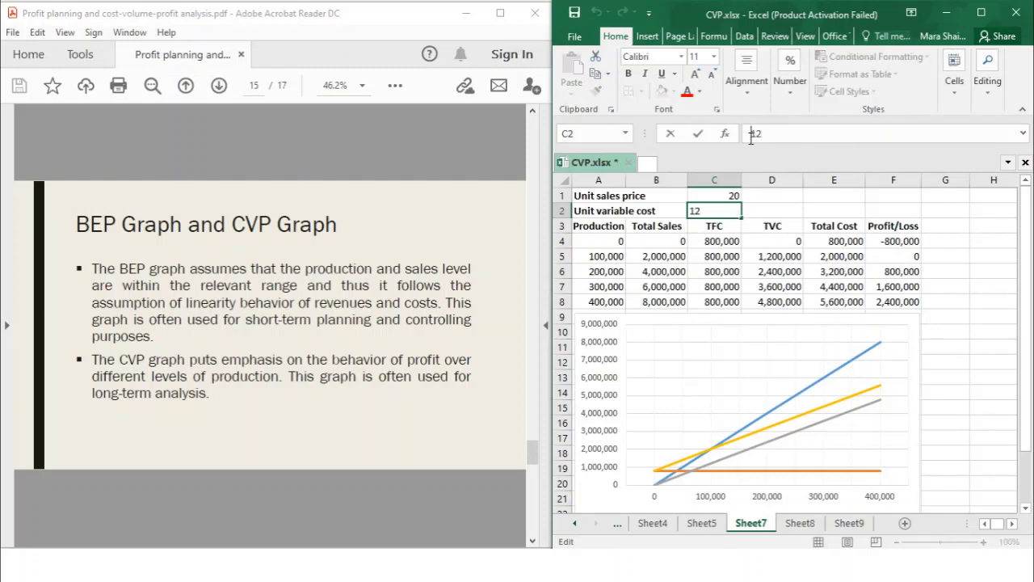
type("=")
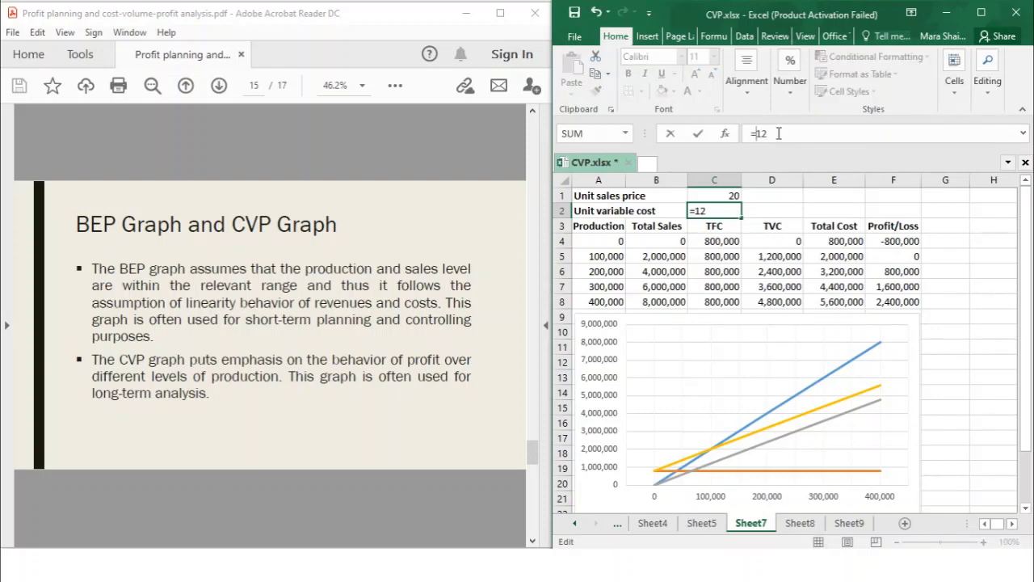
left_click(779, 133)
type("*1.1")
key("Return")
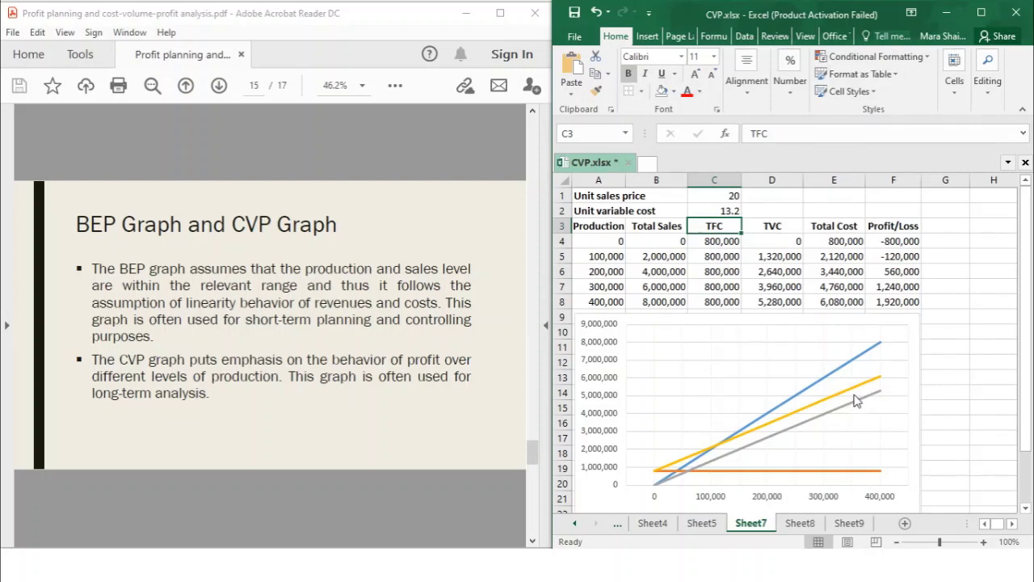
Step: Inspect the TVC line with the raised unit variable cost, undo the increase and examine the original chart lines
mouse_move(856, 408)
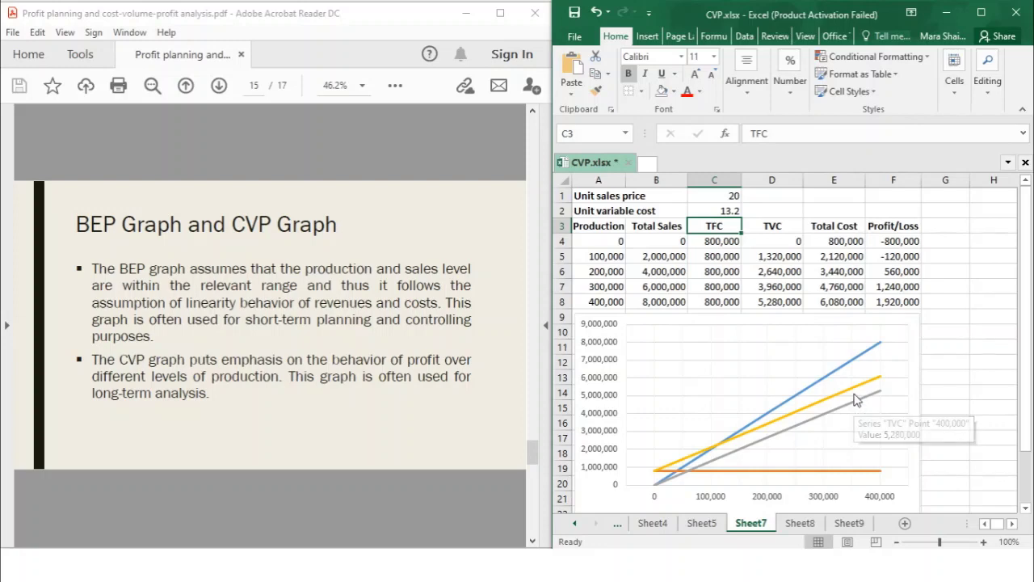
key("ctrl+z")
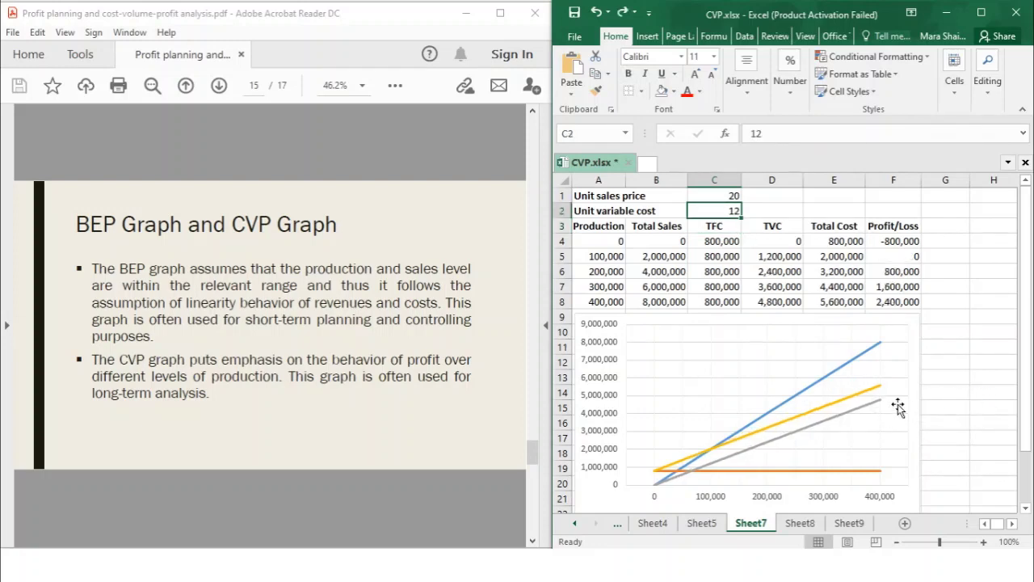
mouse_move(876, 405)
left_click(925, 411)
scroll(925, 411, "up", 1)
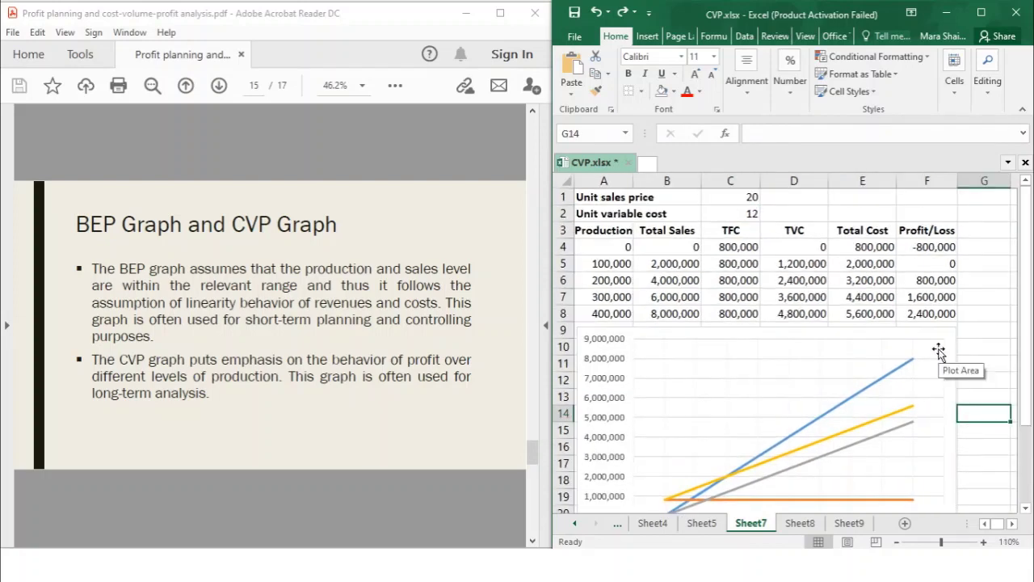
scroll(938, 351, "down", 1)
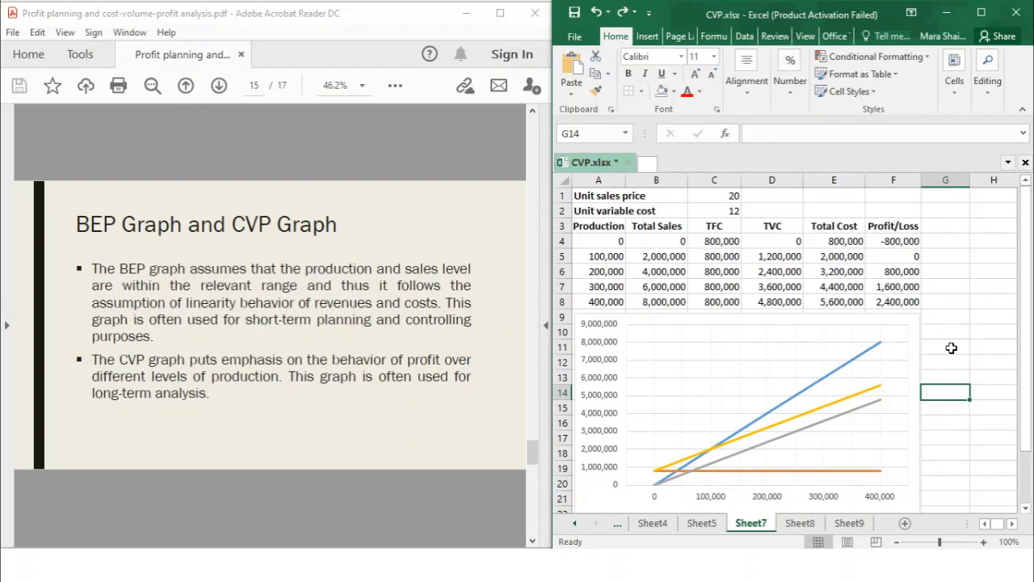
Step: Redo the unit variable cost increase to re-examine the cost lines and the =12*1.1 formula, and undo it again
key("ctrl+y")
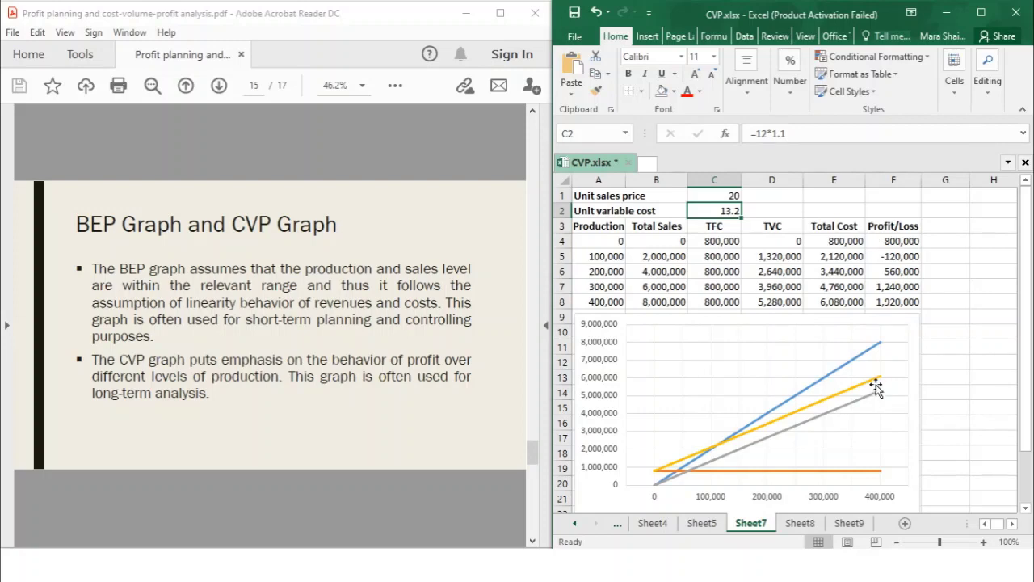
mouse_move(878, 388)
mouse_move(846, 394)
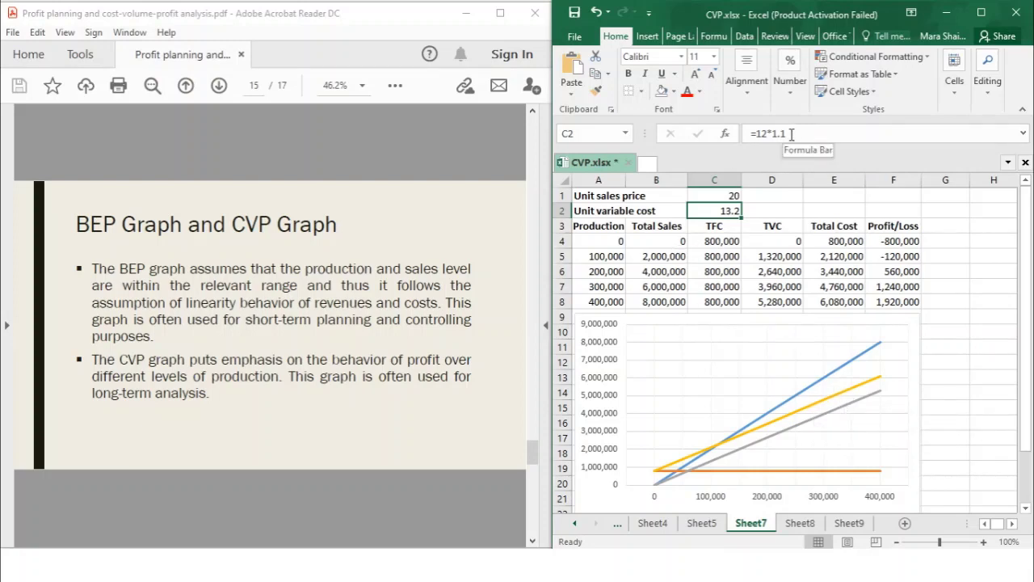
left_click_drag(792, 135, 767, 134)
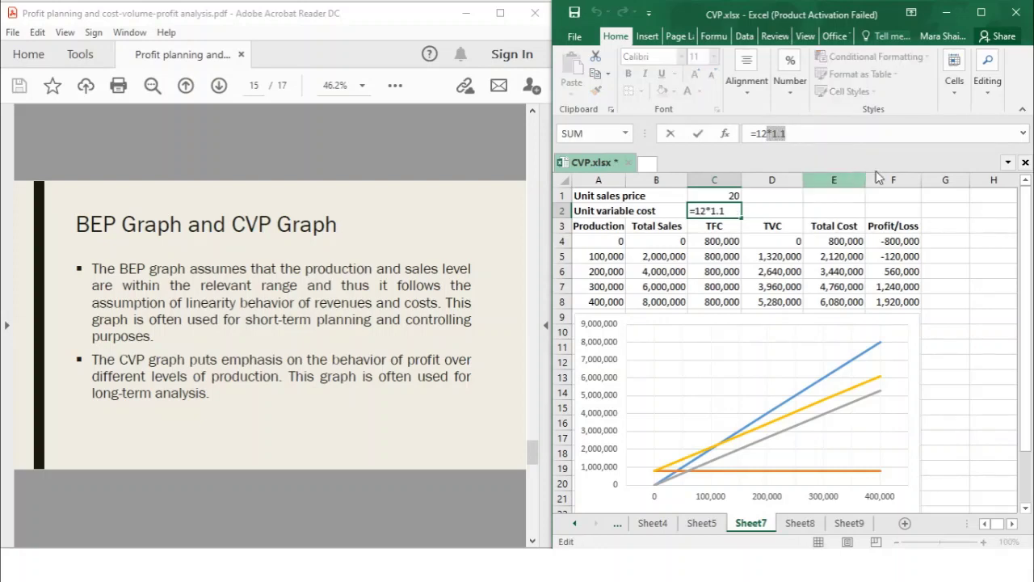
key("Escape")
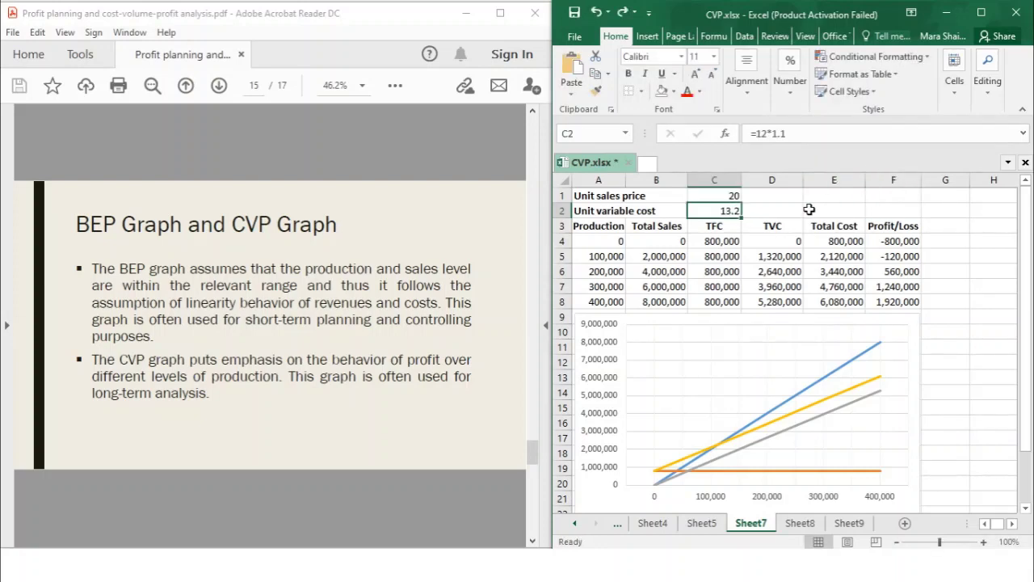
key("ctrl+z")
left_click(785, 208)
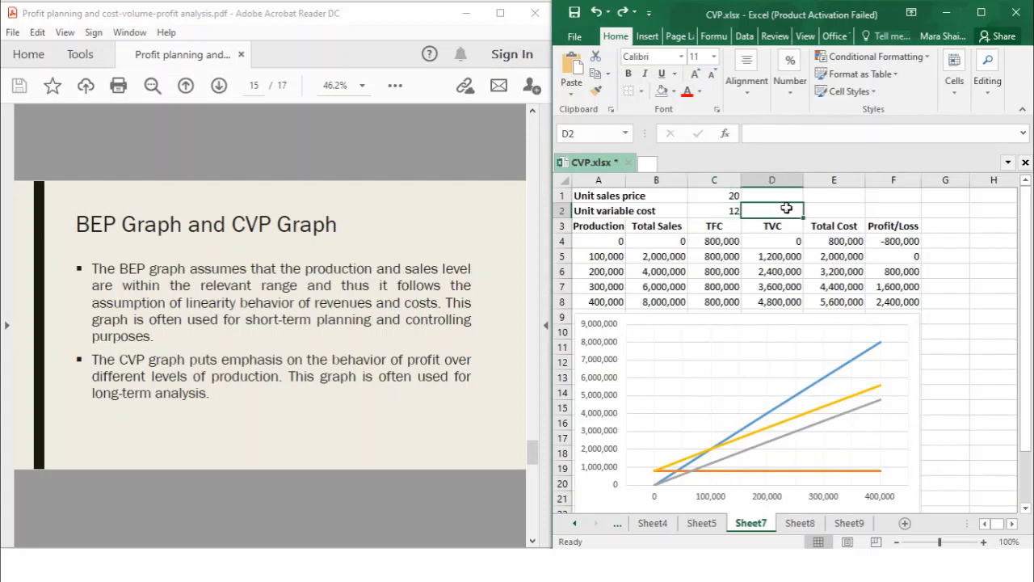
Step: Set the TFC in C4 to 1000000 and copy it down the column through C8
left_click(727, 242)
left_click(727, 258)
left_click(727, 243)
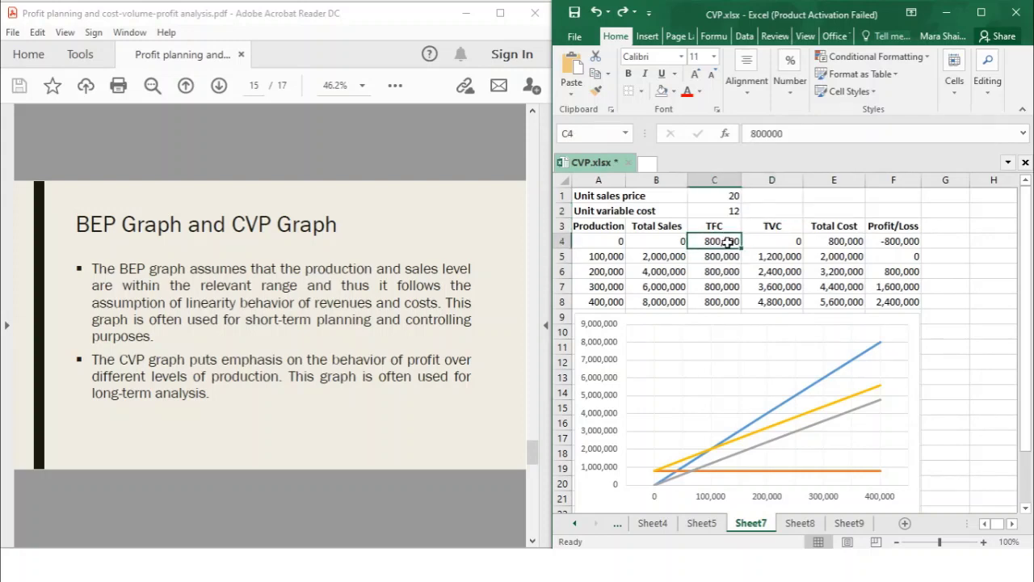
type("1000")
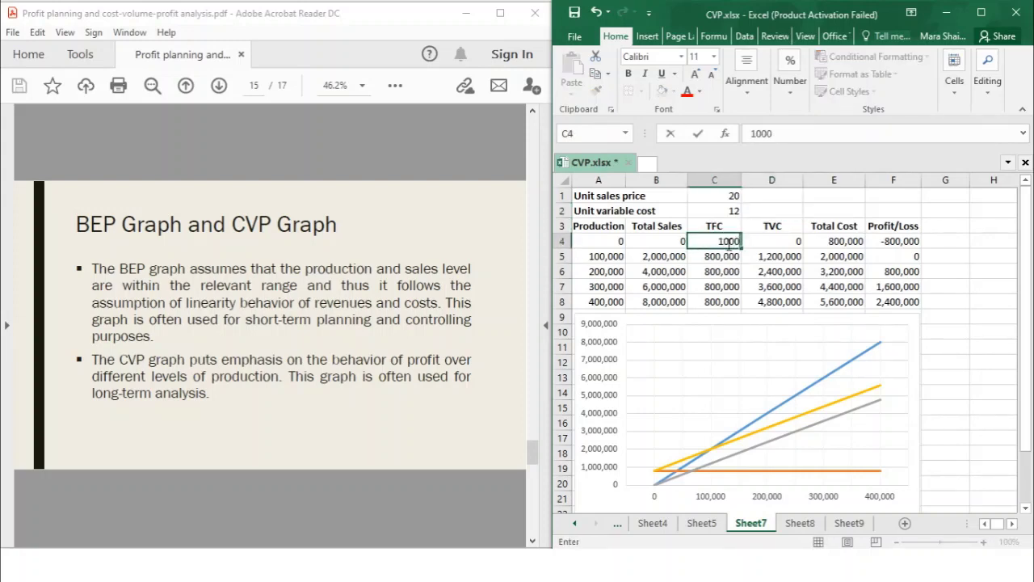
type("00")
left_click(791, 133)
type("1")
key("BackSpace")
type("000")
key("Return")
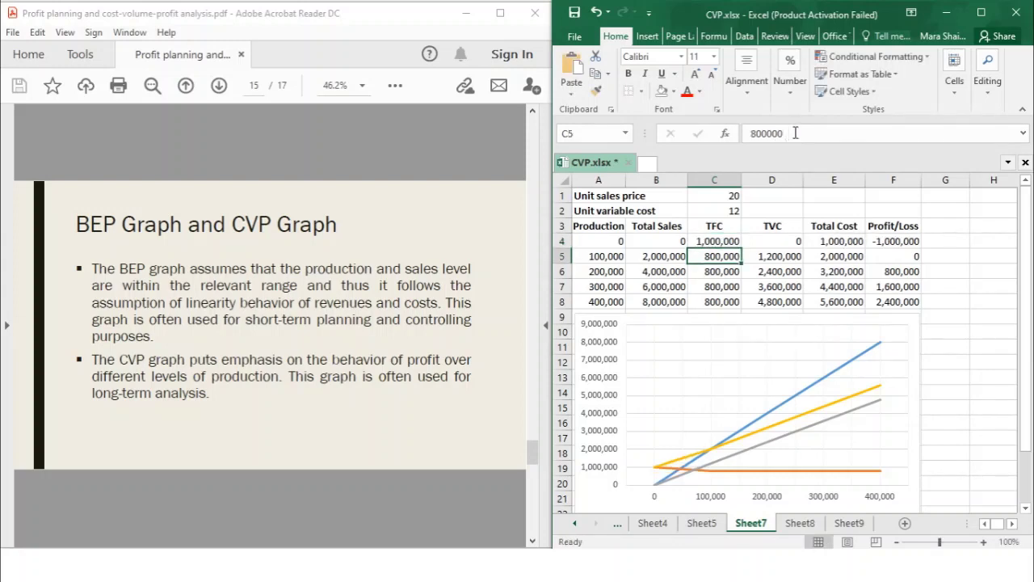
left_click(717, 242)
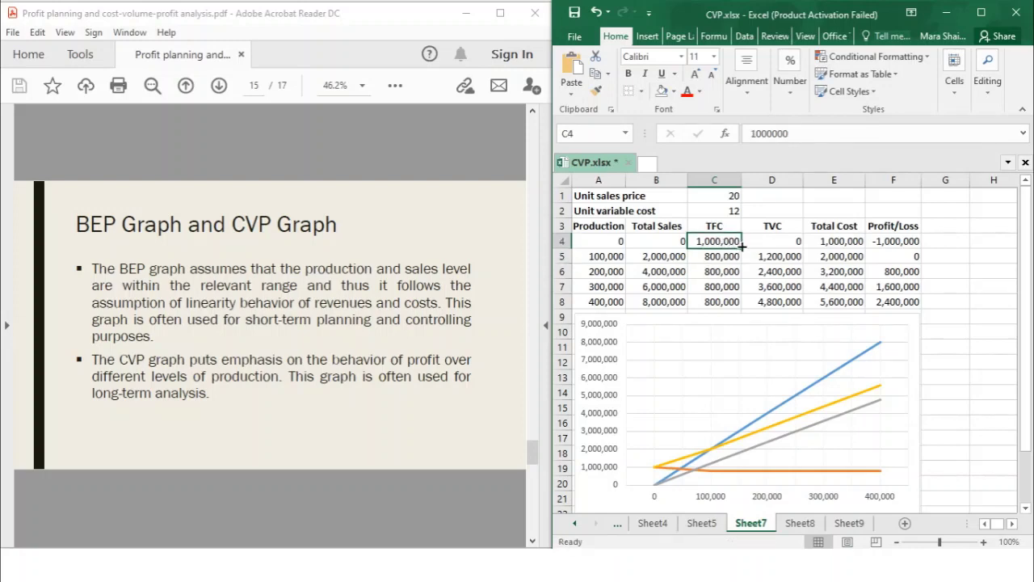
left_click_drag(742, 257, 734, 304)
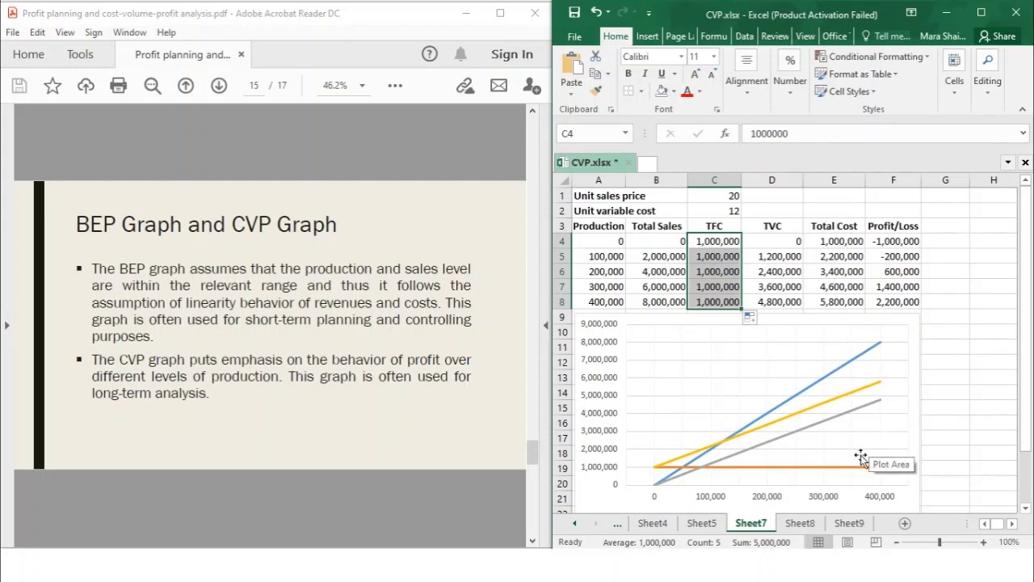
Step: Examine the TFC and Total Cost lines on the chart with the increased fixed costs
mouse_move(863, 475)
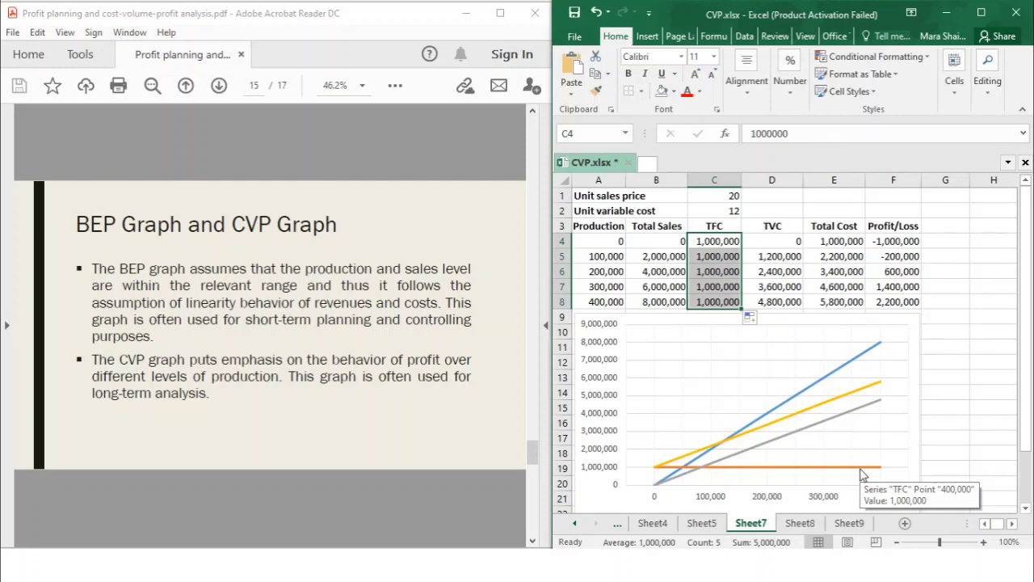
mouse_move(850, 404)
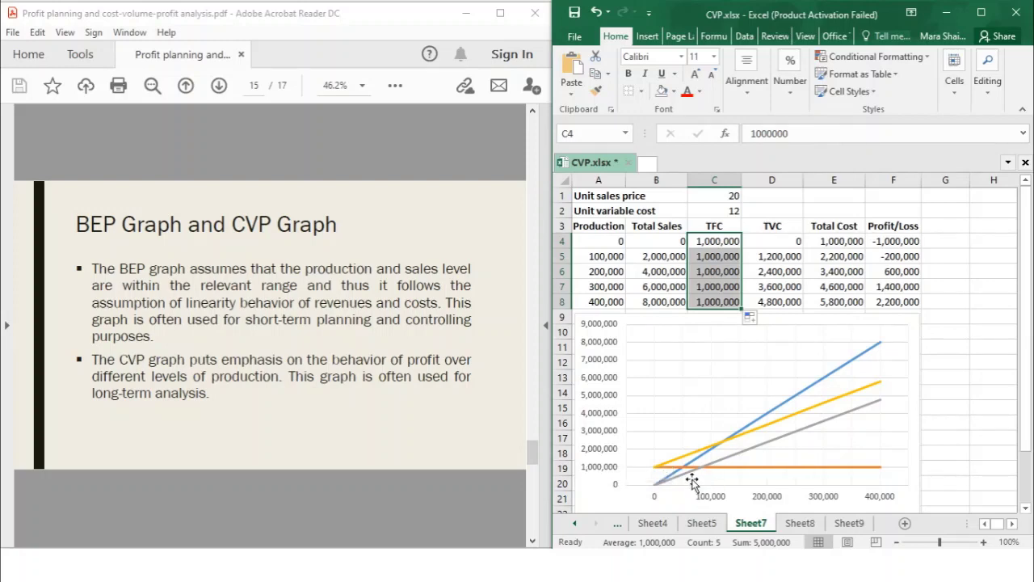
mouse_move(808, 471)
mouse_move(820, 410)
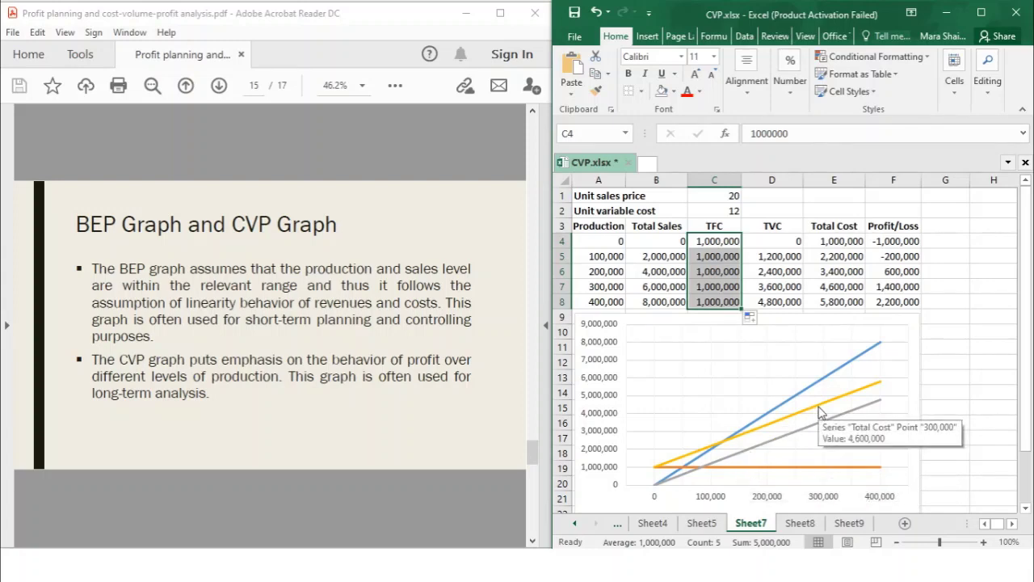
mouse_move(787, 438)
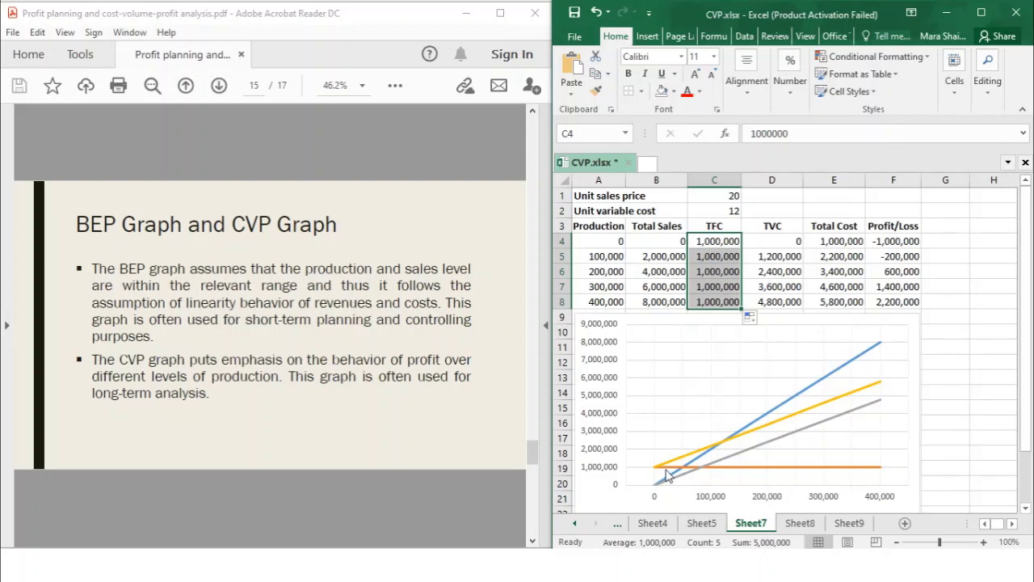
mouse_move(658, 472)
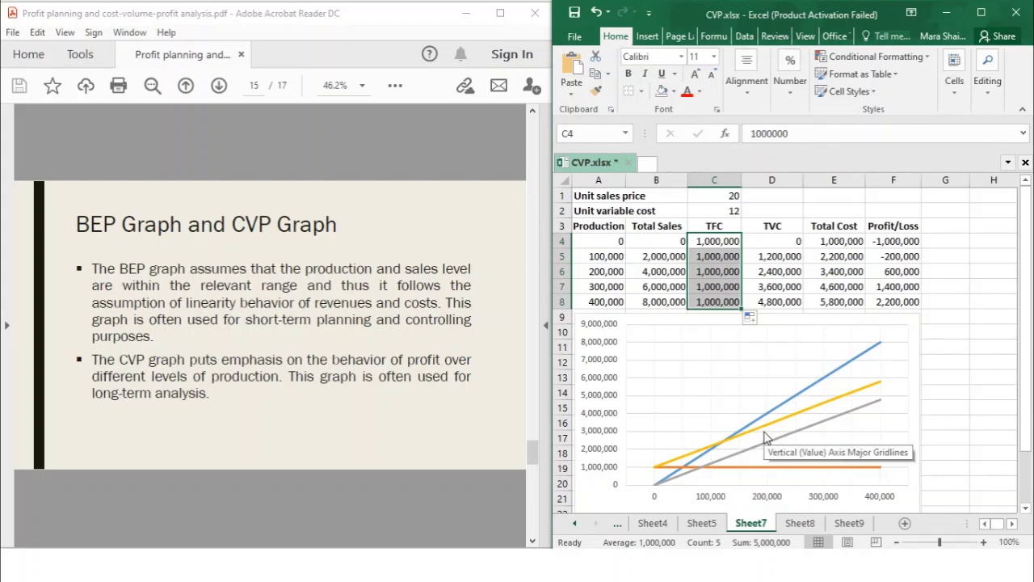
mouse_move(756, 436)
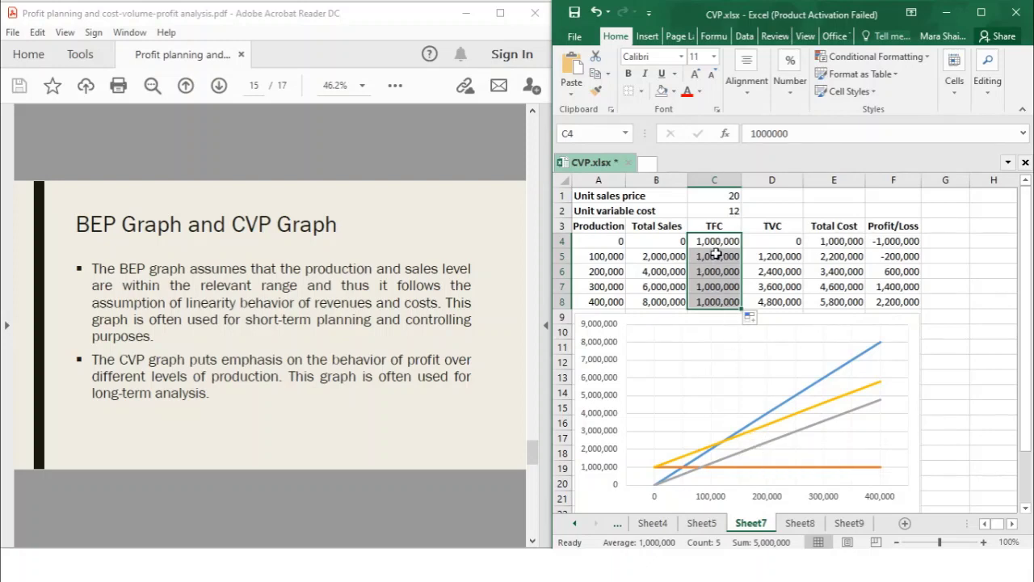
Step: Raise the unit sales price in C1 by 20% with the formula =20*1.2
left_click(729, 199)
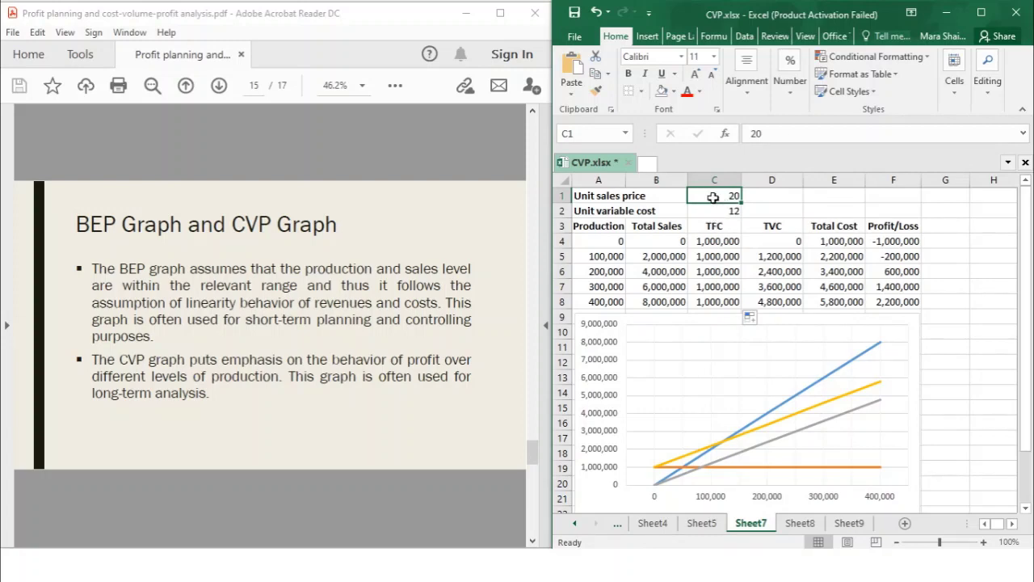
left_click(751, 133)
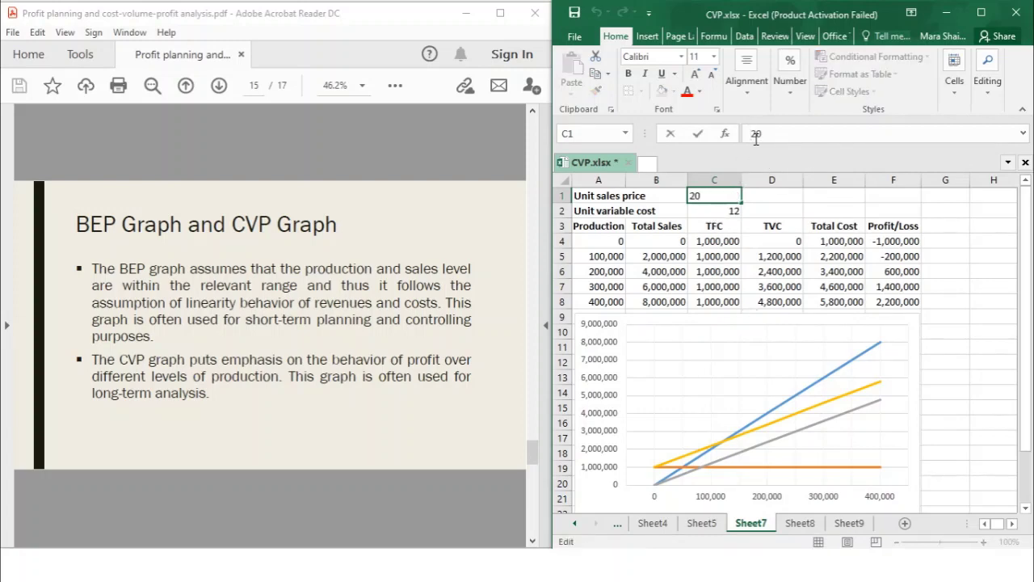
type("=")
left_click(782, 133)
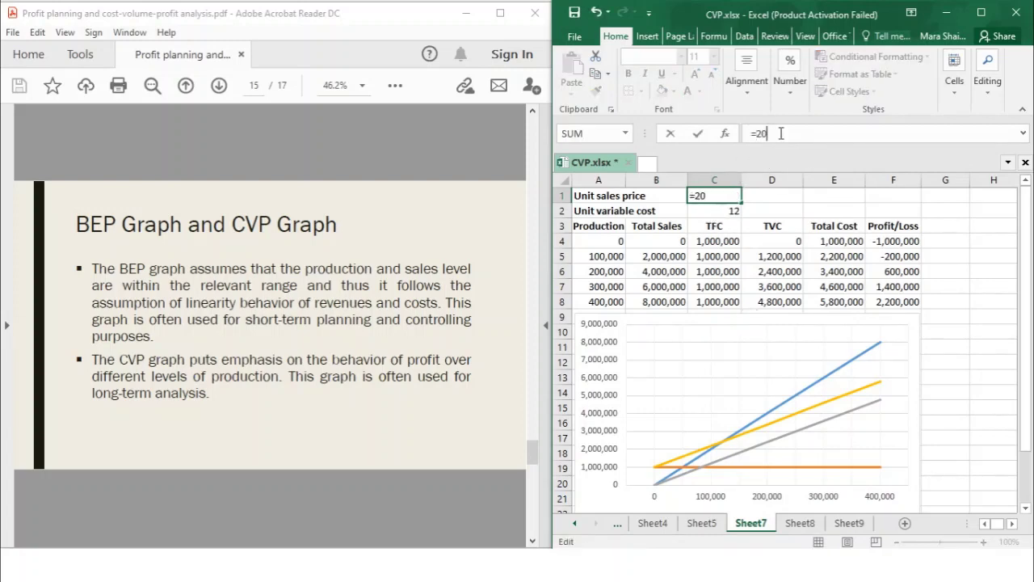
type("*1.2")
key("Return")
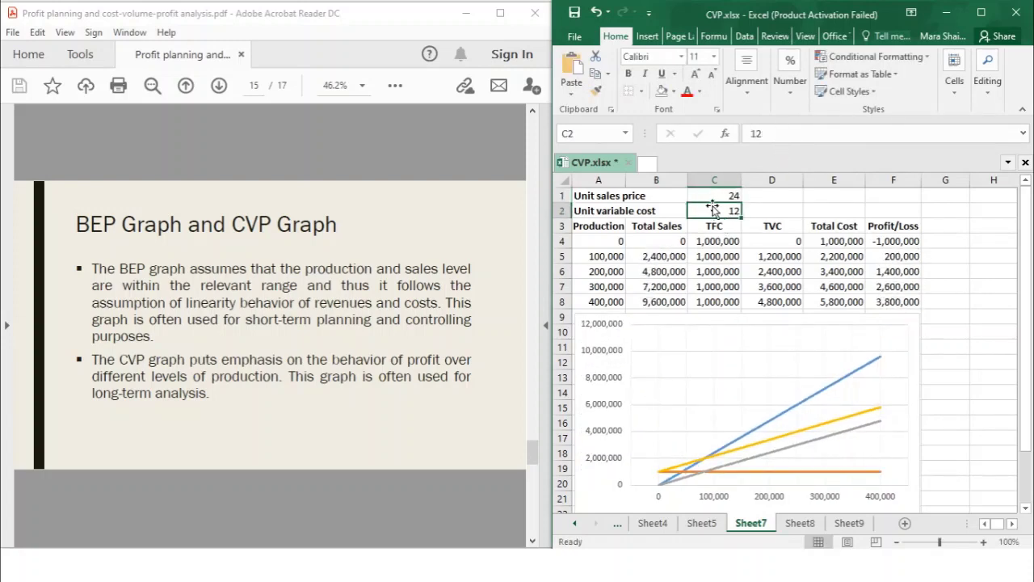
Step: Raise the unit variable cost in C2 by 10% with the formula =12*1.1
left_click(750, 134)
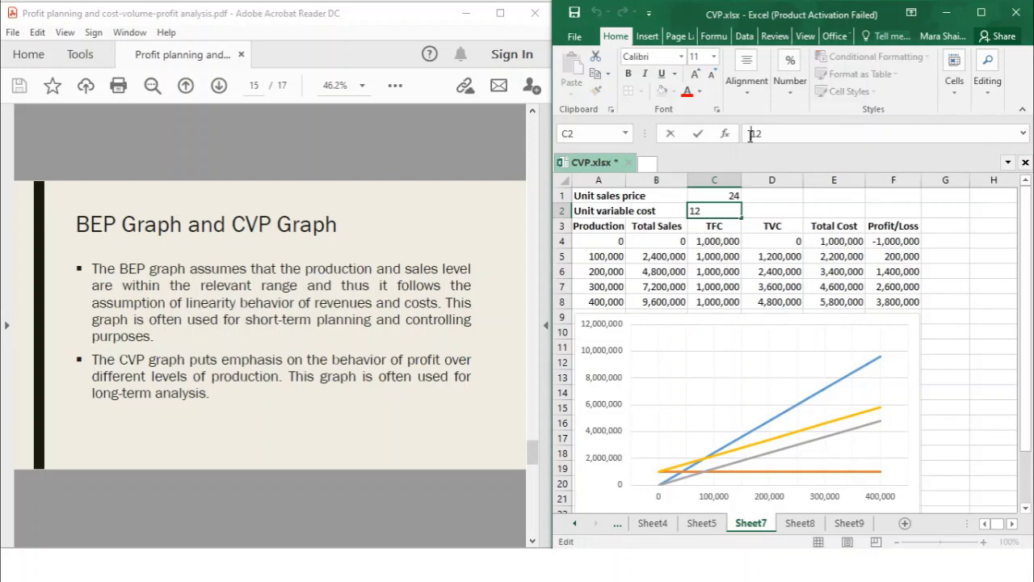
type("=12")
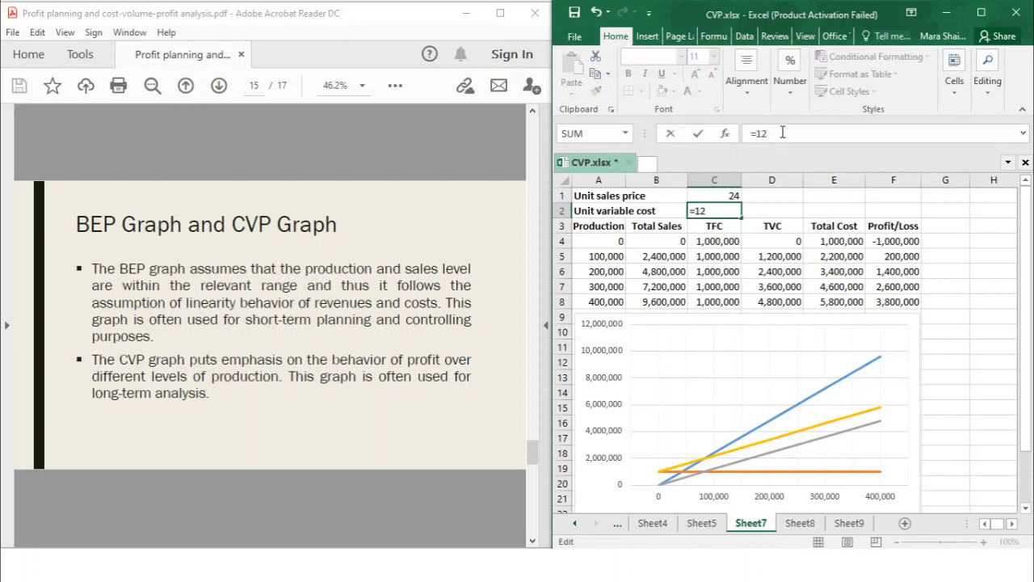
type("*1.1")
key("Return")
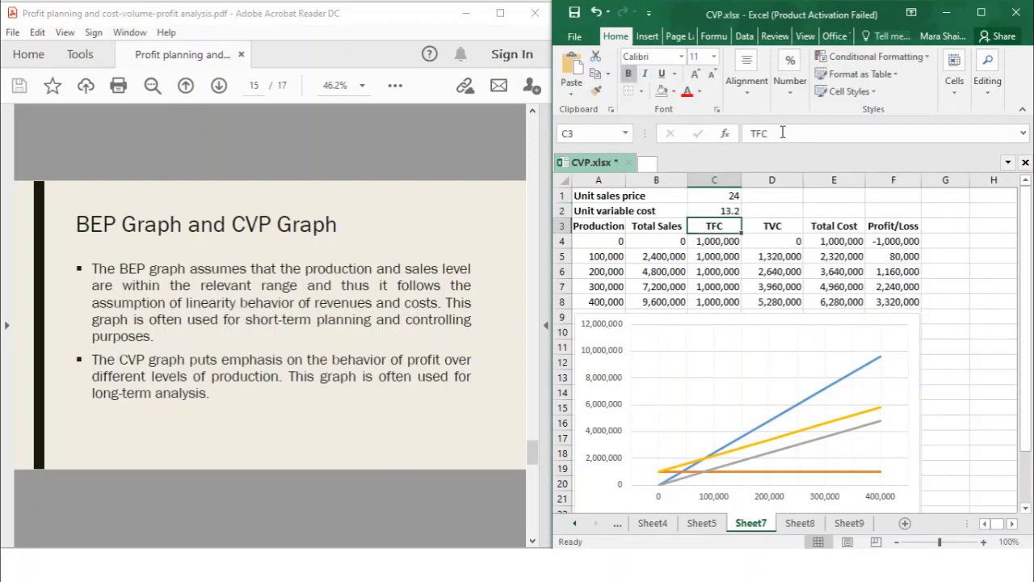
Step: Examine the full Sheet7 chart and its legend with the changed price, variable cost and fixed costs
left_click(915, 420)
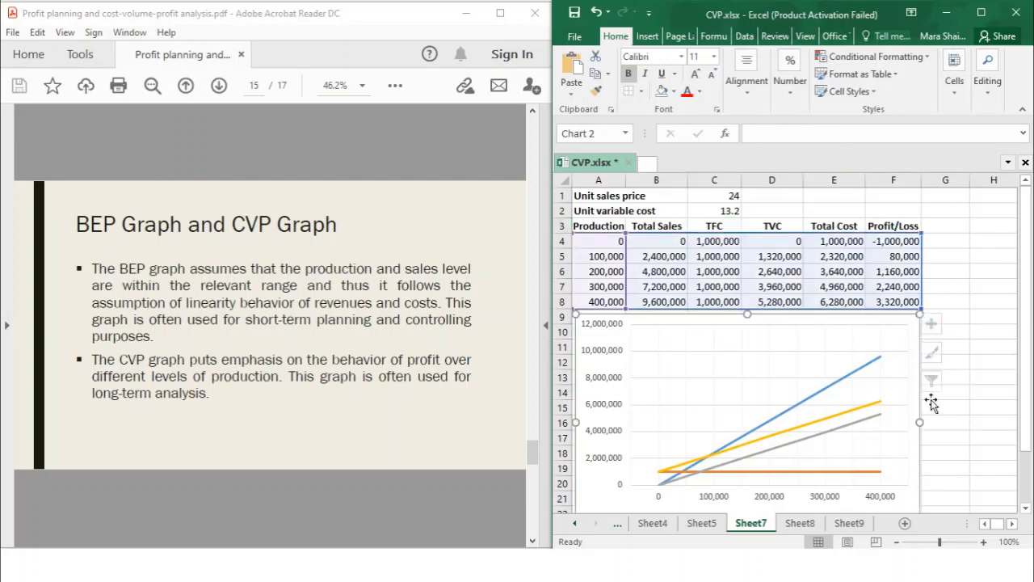
left_click(988, 376)
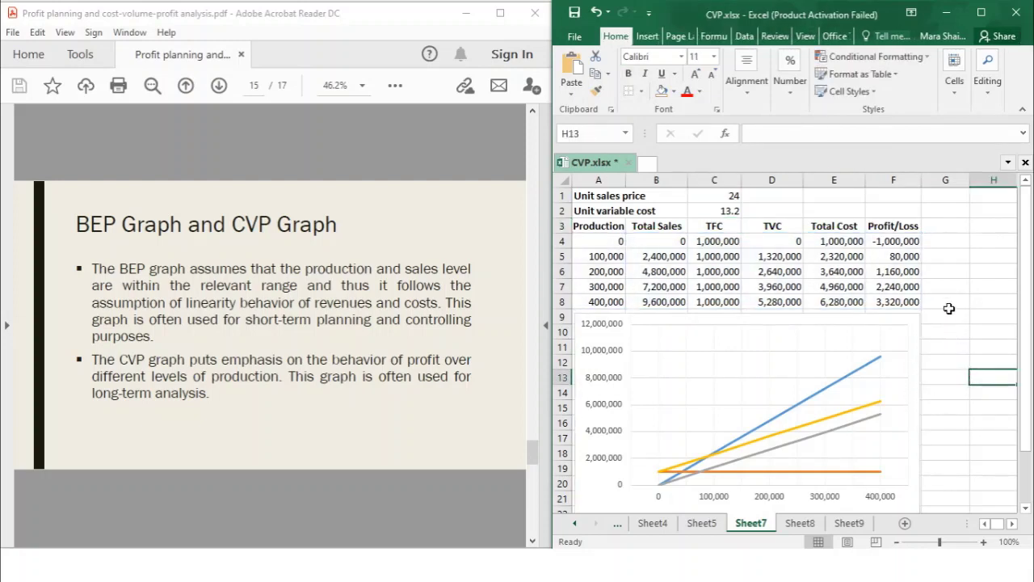
scroll(949, 305, "down", 1)
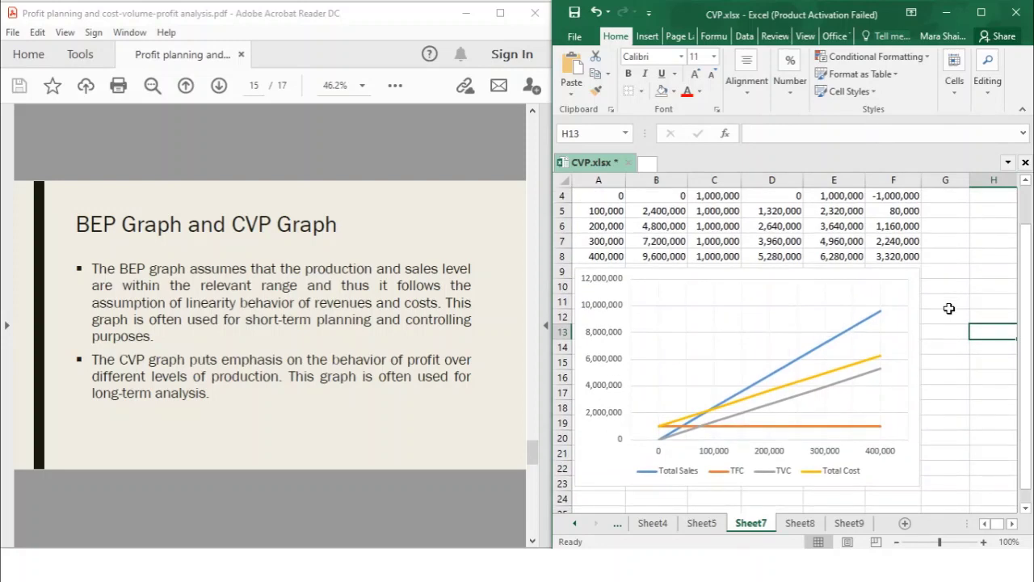
scroll(949, 309, "down", 1)
scroll(949, 309, "up", 1)
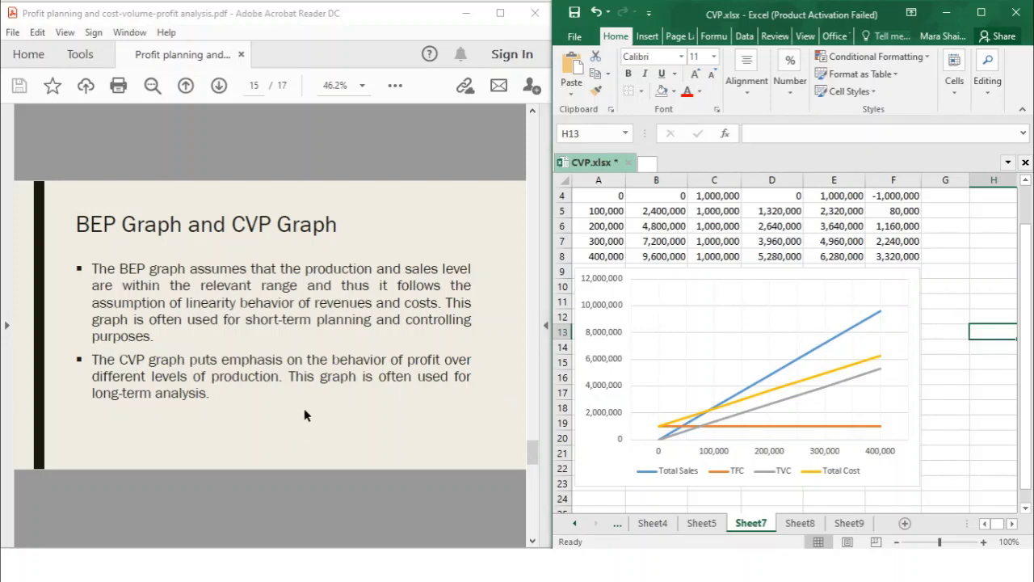
Step: Open Sheet8 and inspect the profit line of the CVP graph, including where it crosses the zero axis
left_click(798, 523)
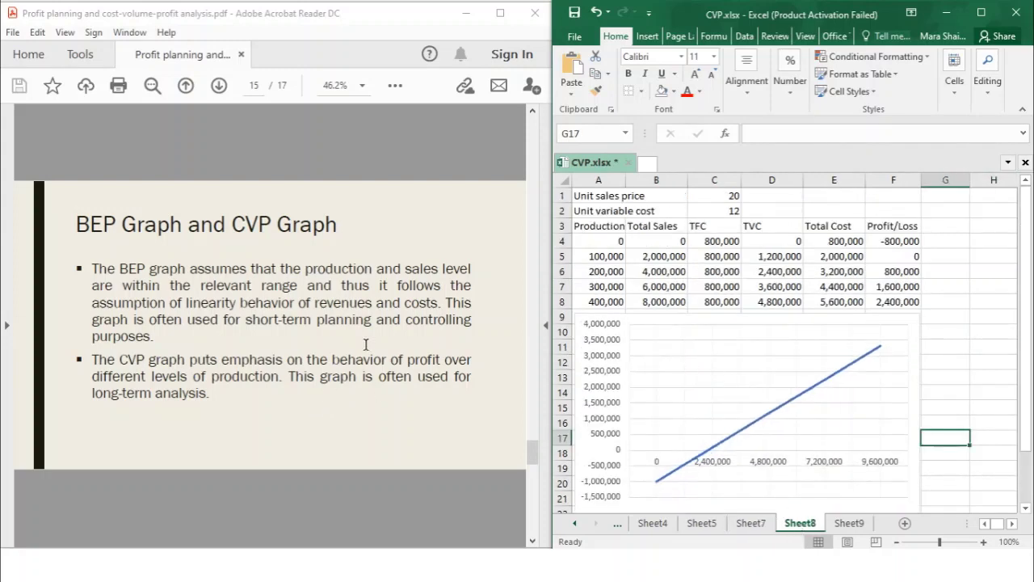
left_click(249, 360)
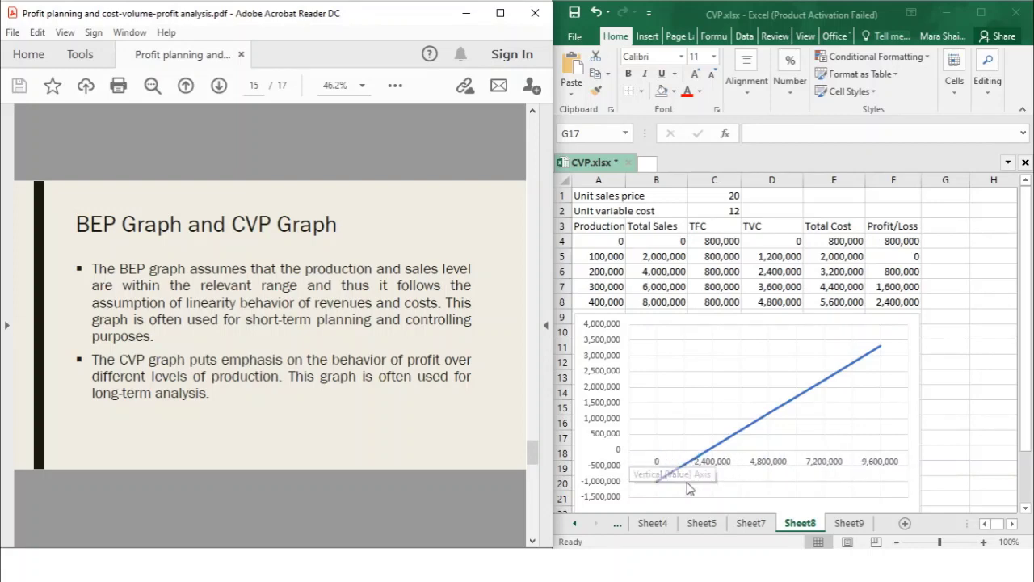
mouse_move(870, 363)
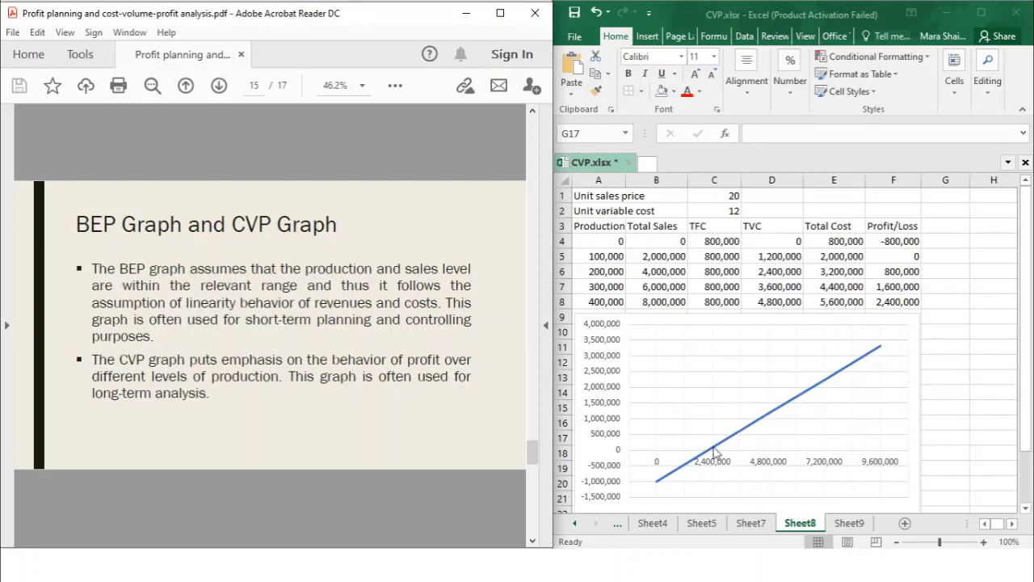
mouse_move(714, 450)
left_click(702, 460)
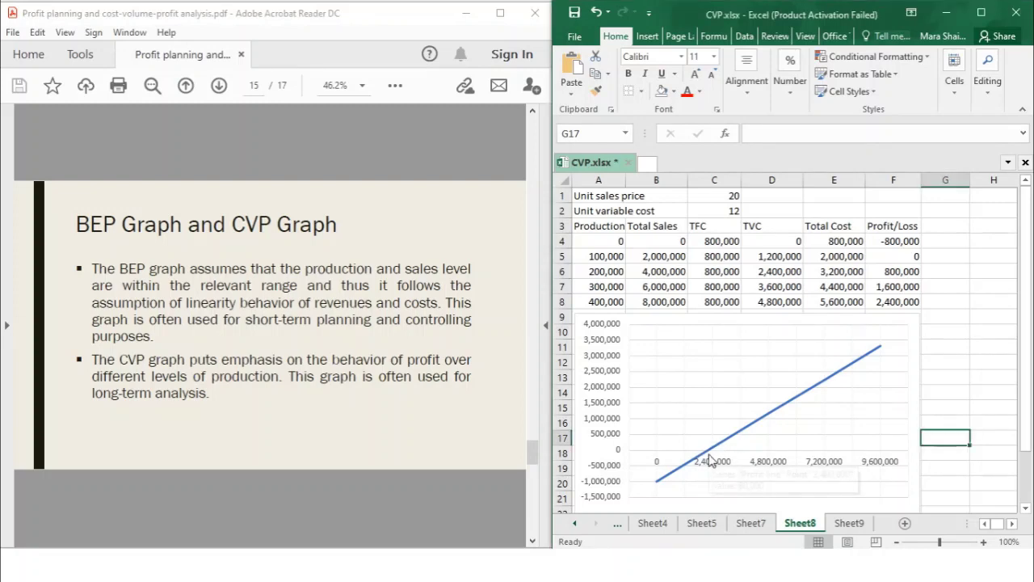
left_click(708, 457)
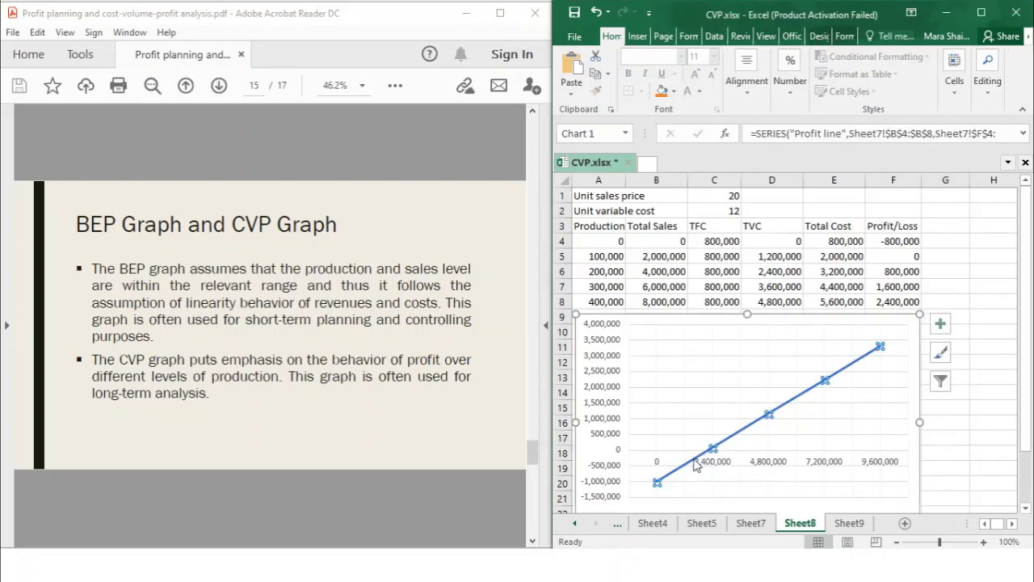
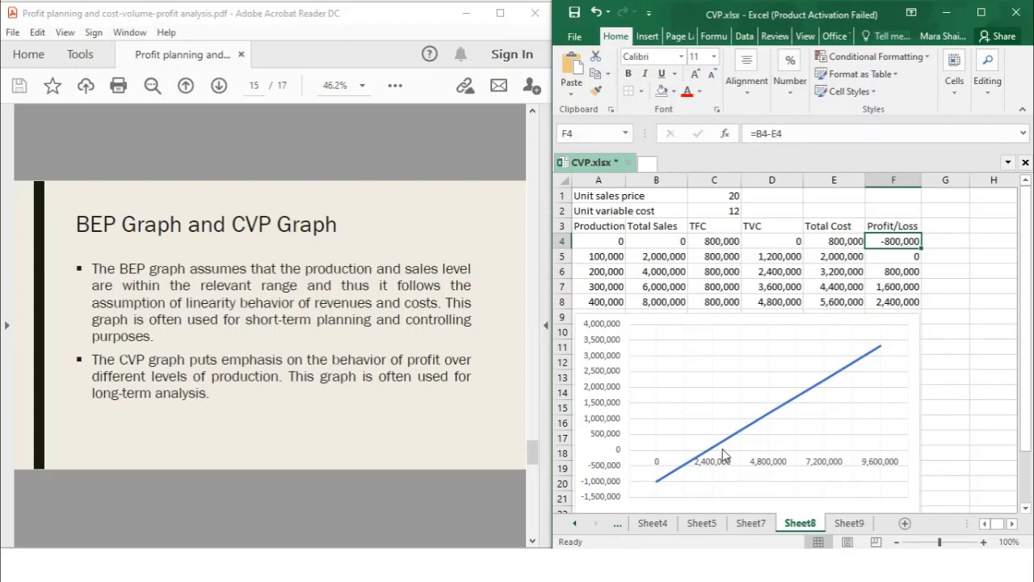
mouse_move(719, 457)
Step: Advance the PDF in Acrobat Reader to the Operating Leverage slide on page 16 and open Sheet9 in Excel
left_click(454, 423)
scroll(454, 424, "down", 2)
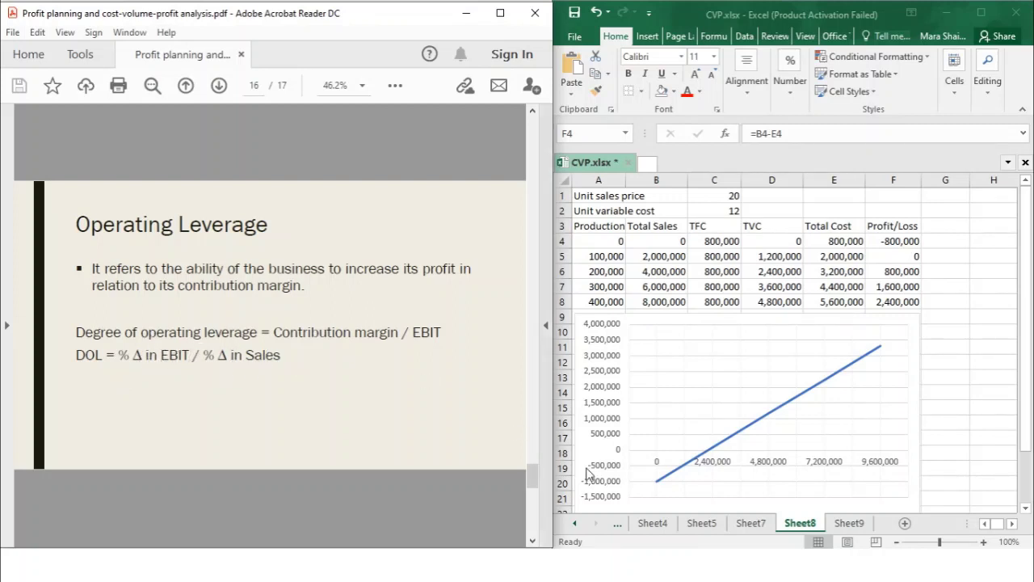
left_click(851, 523)
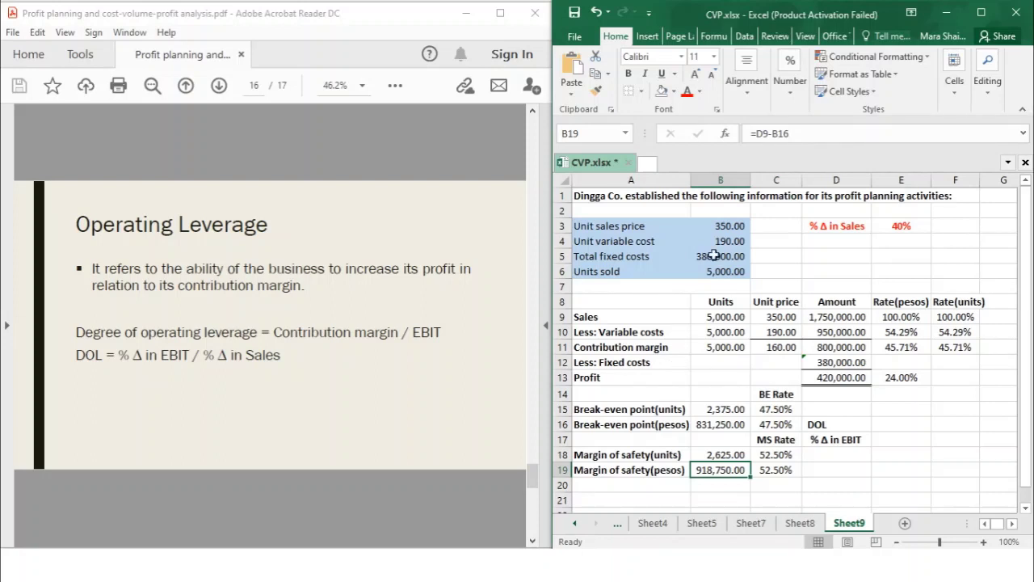
Step: Review the % Δ in Sales input in D3:E3 and the empty DOL cell E16 on Sheet9
left_click(845, 227)
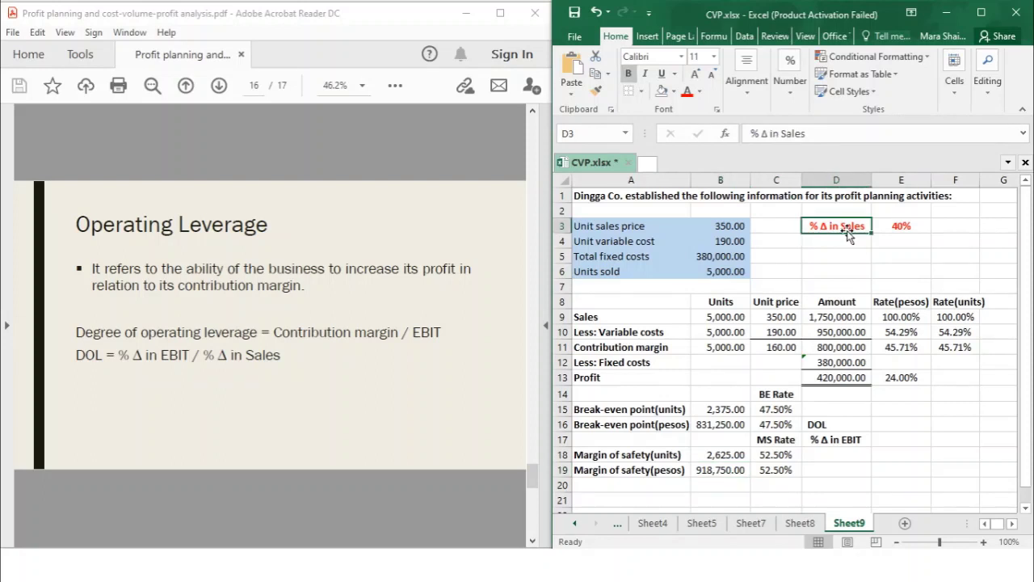
left_click(908, 426)
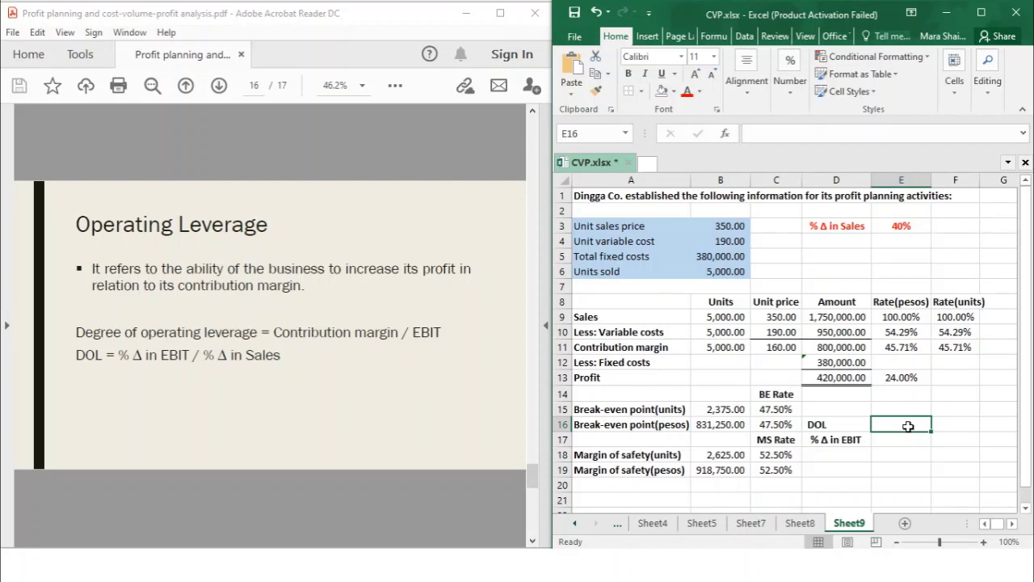
left_click(898, 225)
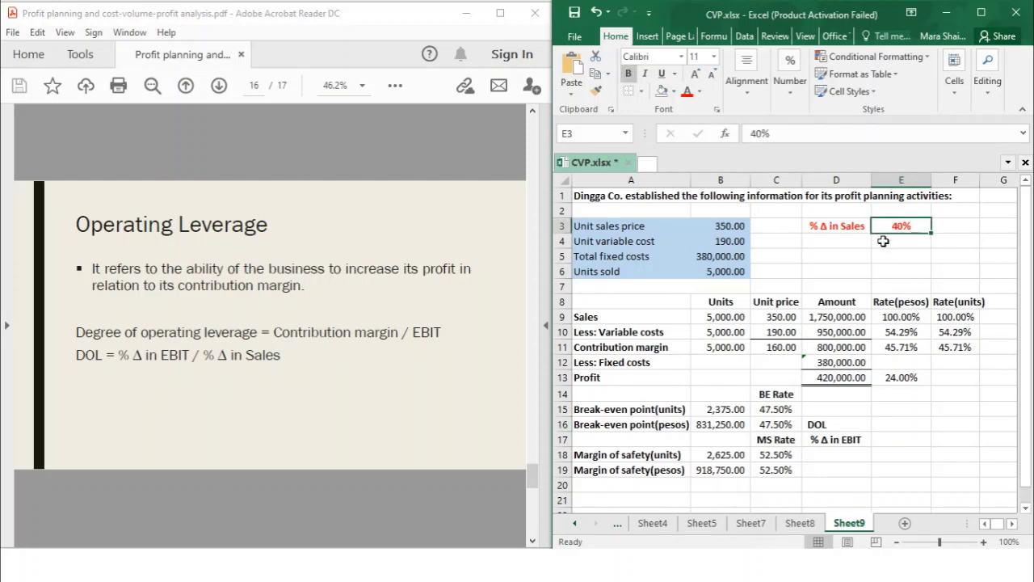
left_click(854, 225)
left_click(889, 346)
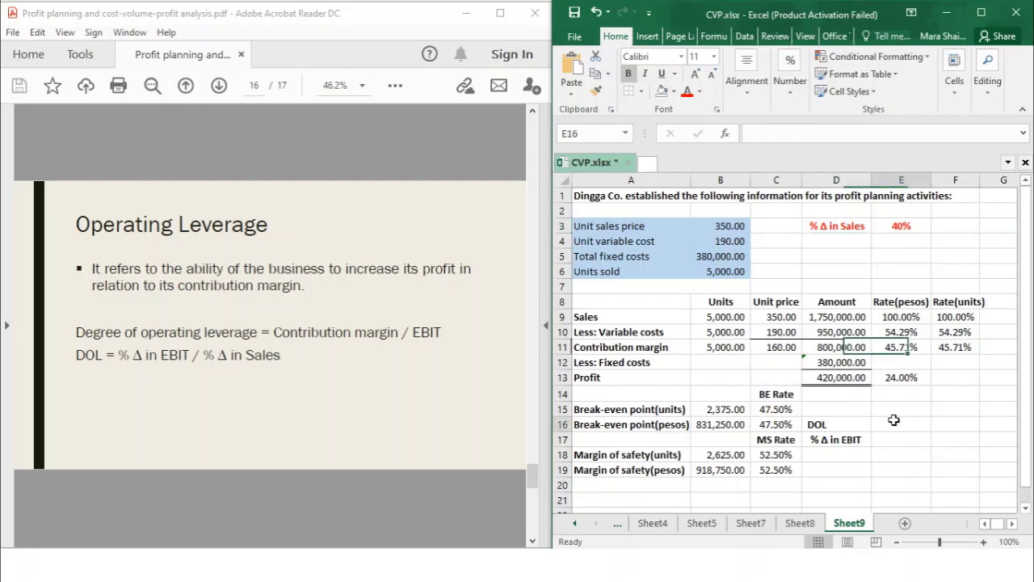
left_click(885, 424)
left_click(900, 229)
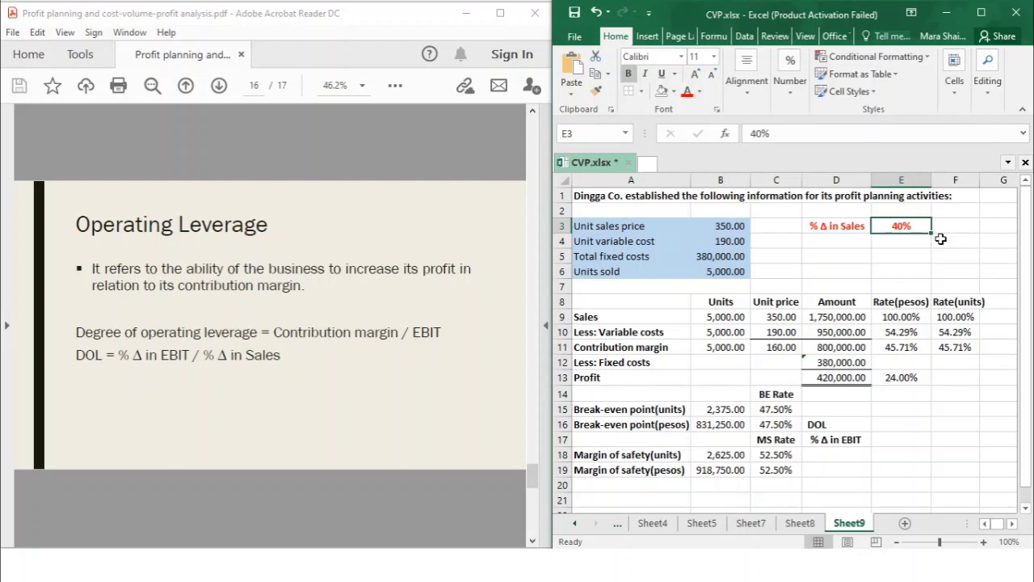
Step: Calculate the DOL in cell E16 as contribution margin divided by profit, with the formula =D11/D13
left_click(850, 440)
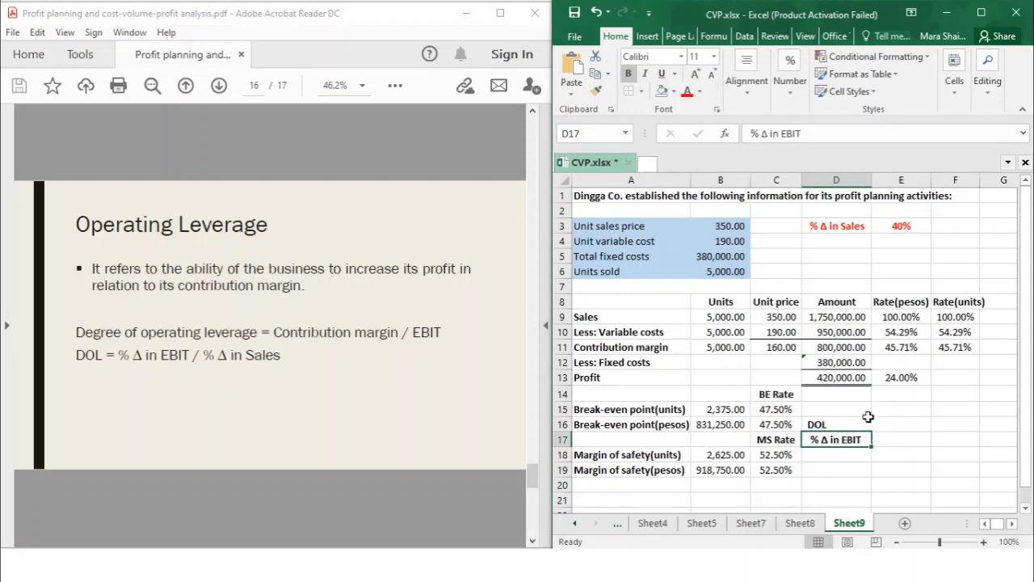
left_click(862, 379)
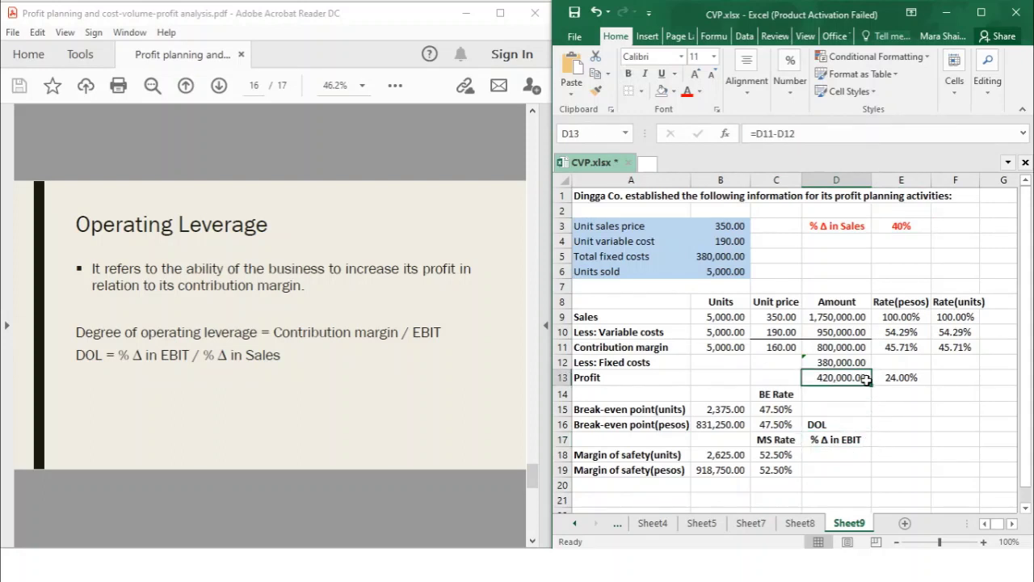
left_click(896, 230)
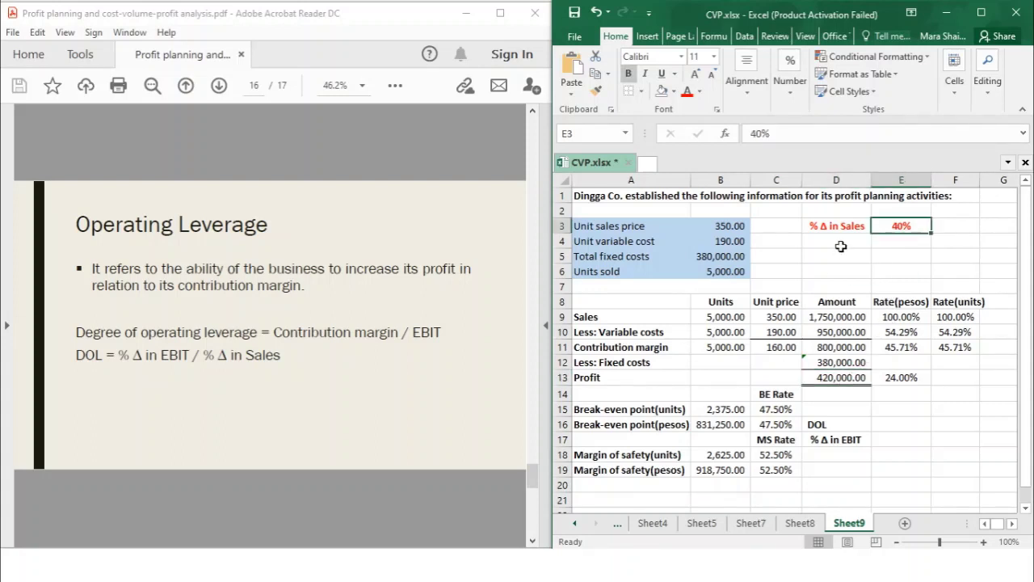
left_click(887, 422)
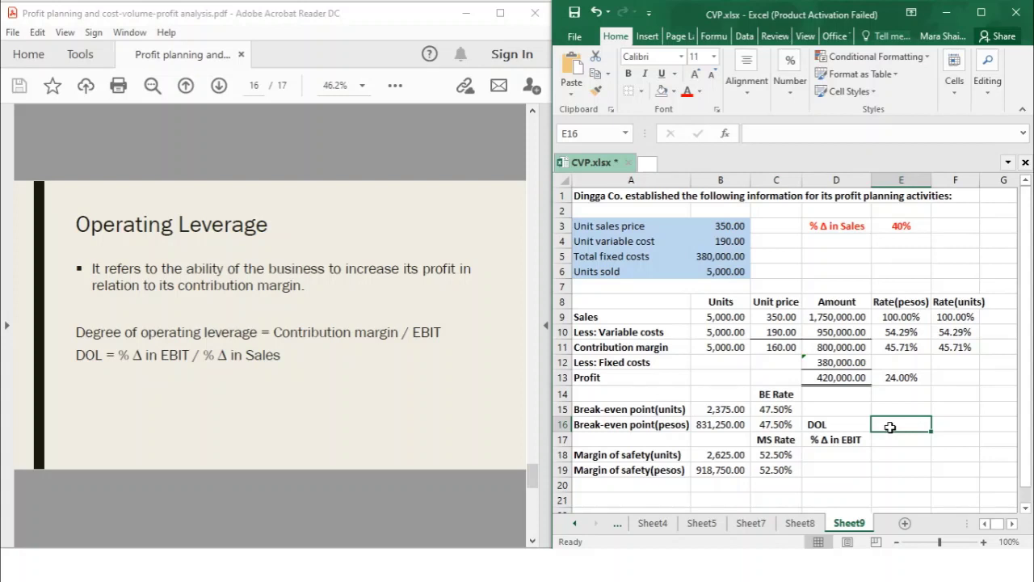
type("=")
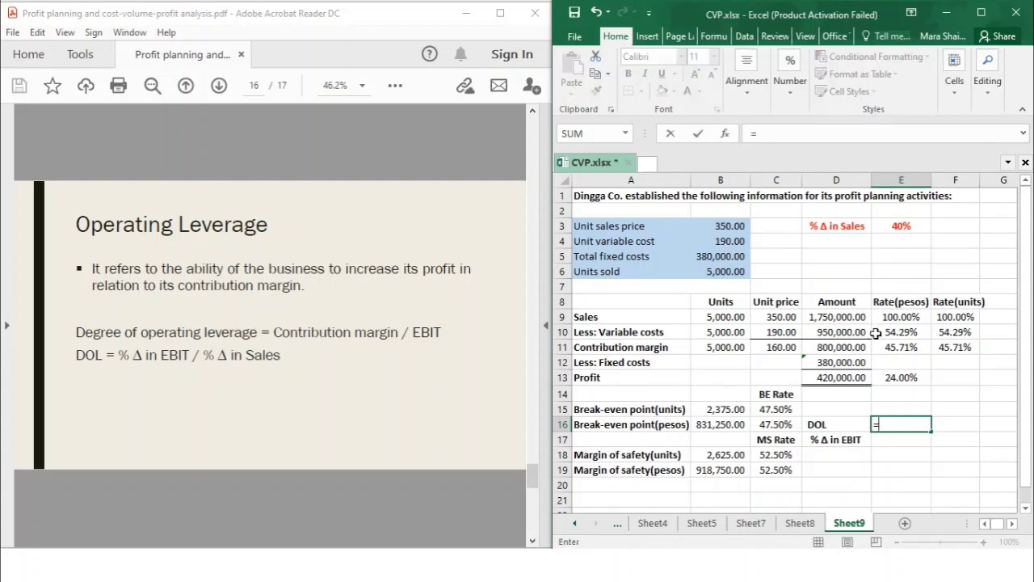
left_click(845, 347)
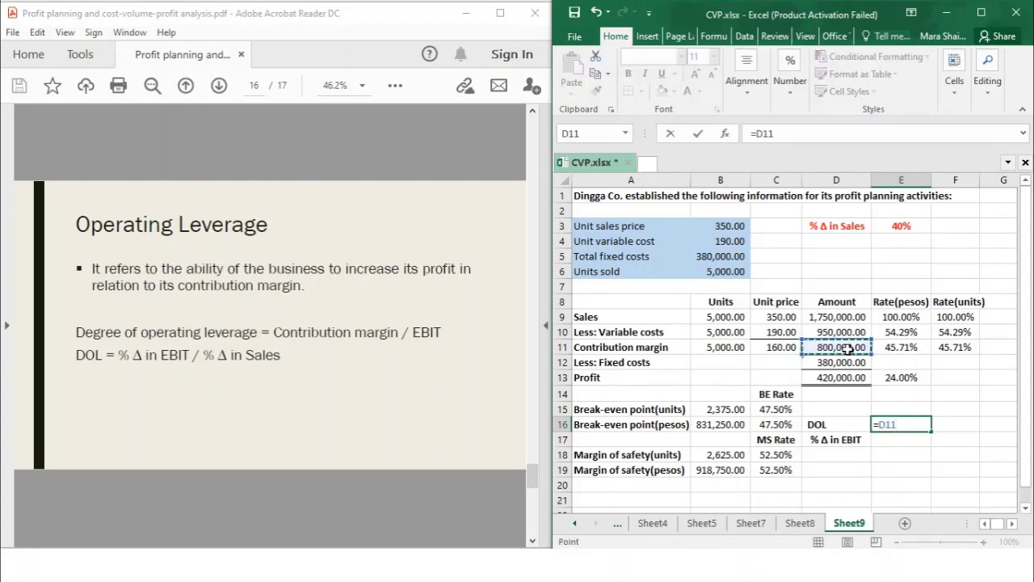
type("/")
left_click(851, 384)
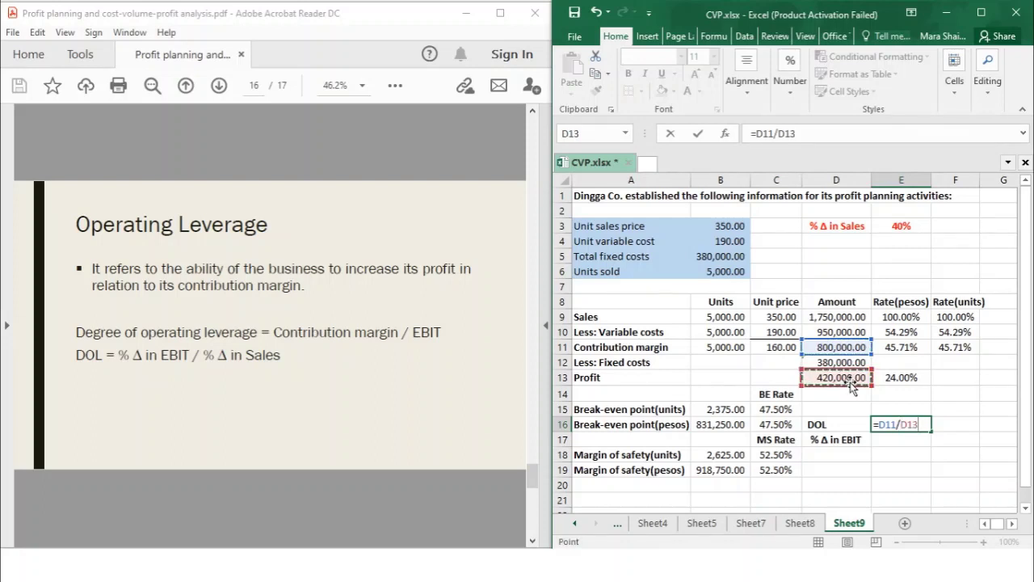
key("Return")
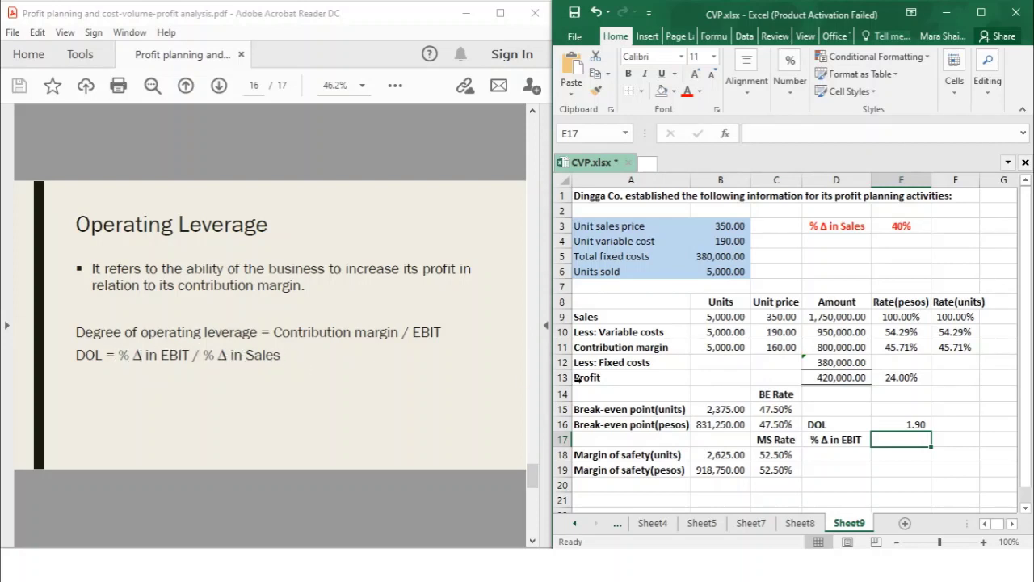
Step: Calculate the % Δ in EBIT in cell E17 as the % Δ in Sales times the DOL, with the formula =E3*E16
left_click(896, 453)
left_click(898, 440)
type("=")
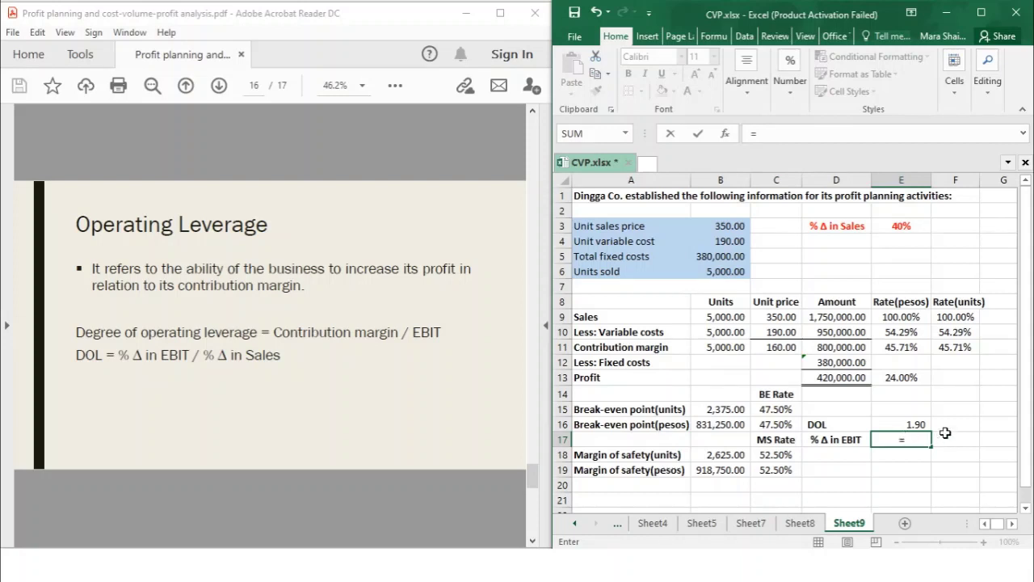
left_click(903, 227)
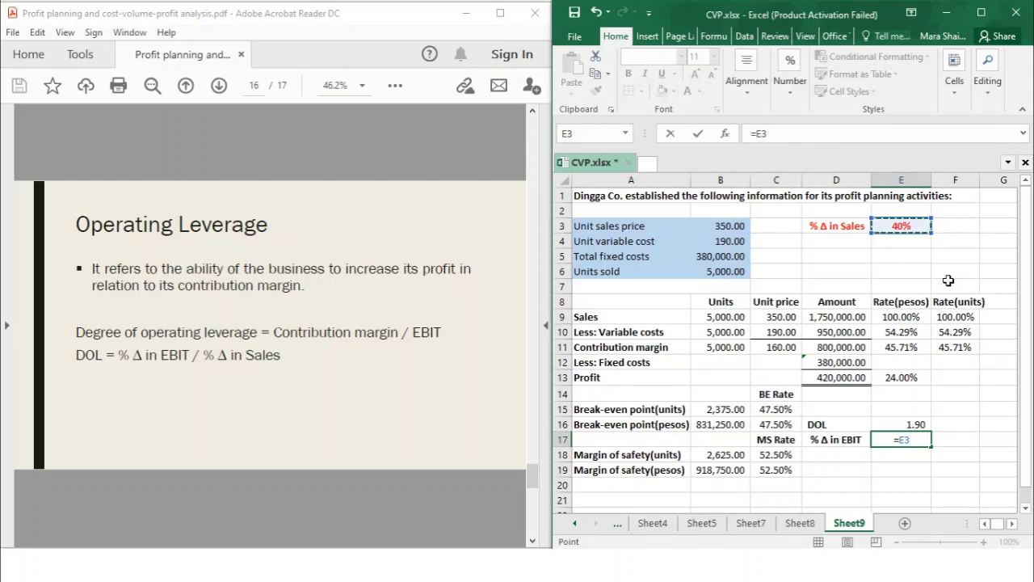
type("*")
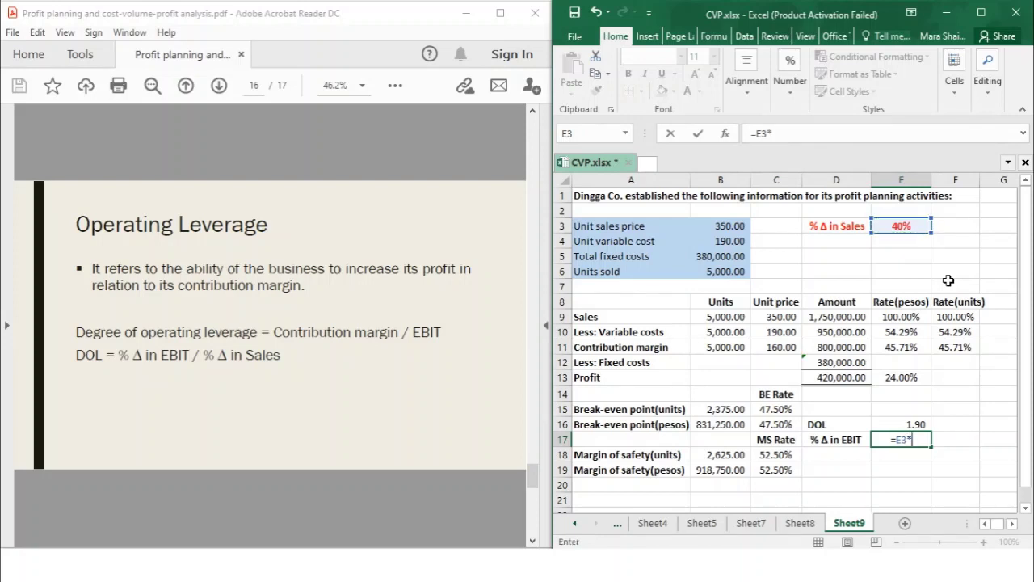
left_click(918, 423)
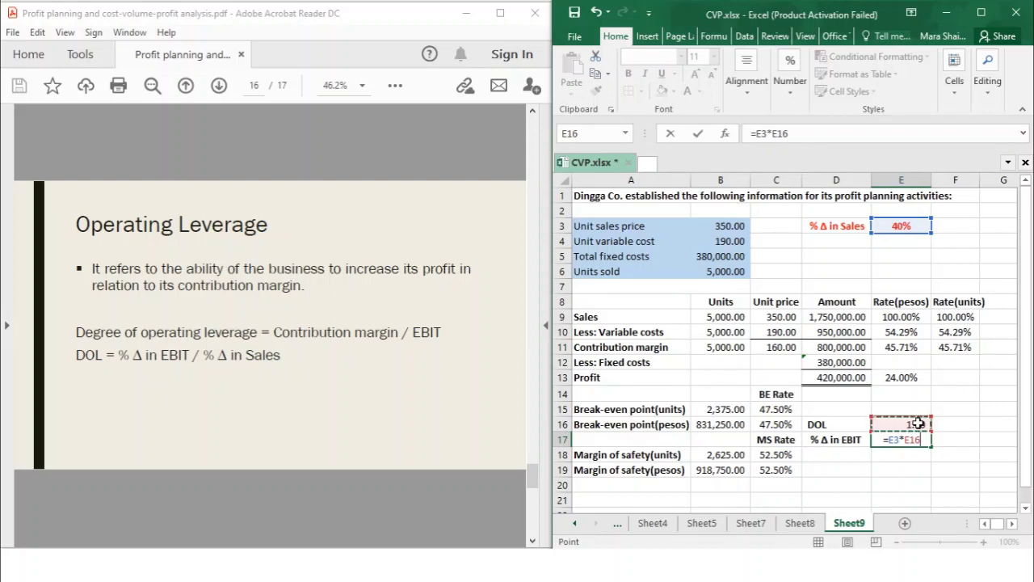
key("ctrl+Return")
key("Return")
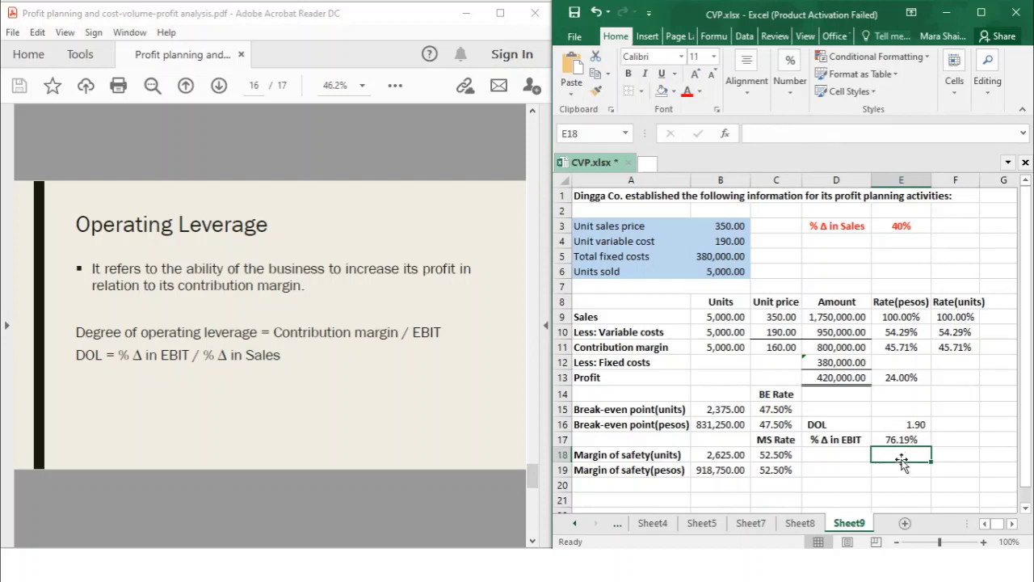
key("Up")
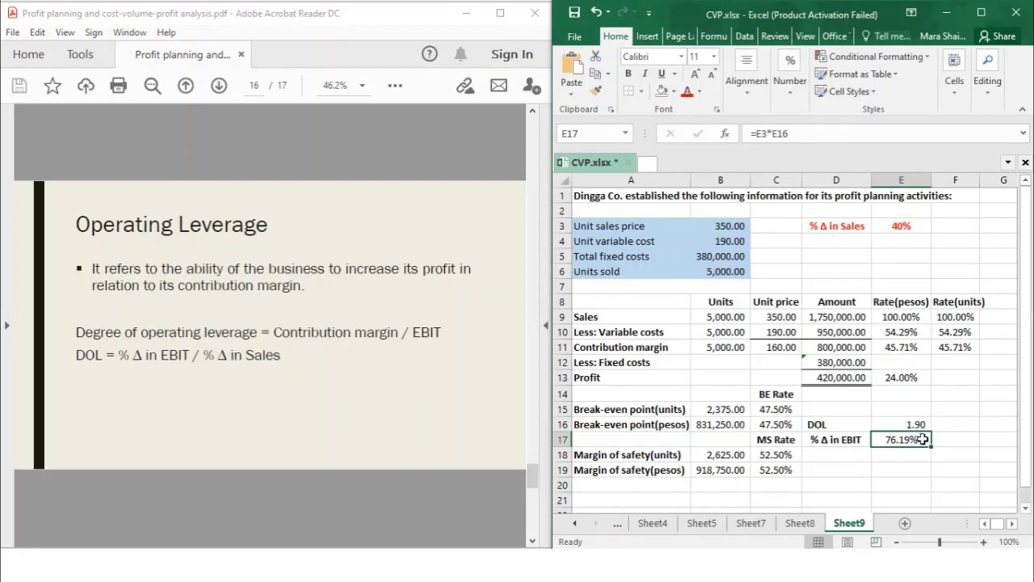
Step: Record the % Δ in EBIT as a fixed value of 76.19% in cell E19
left_click(916, 457)
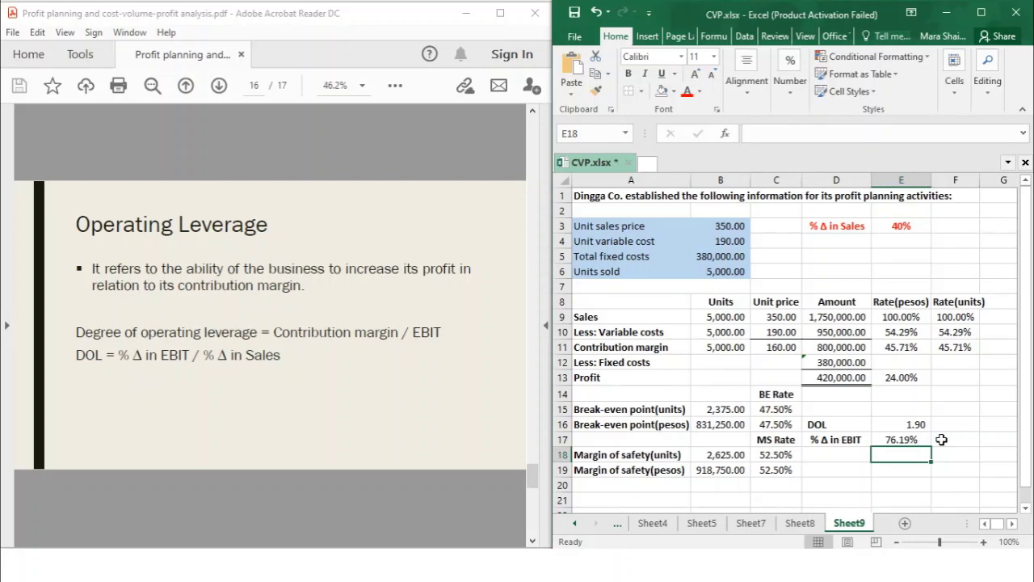
left_click(898, 230)
left_click(895, 453)
left_click(897, 436)
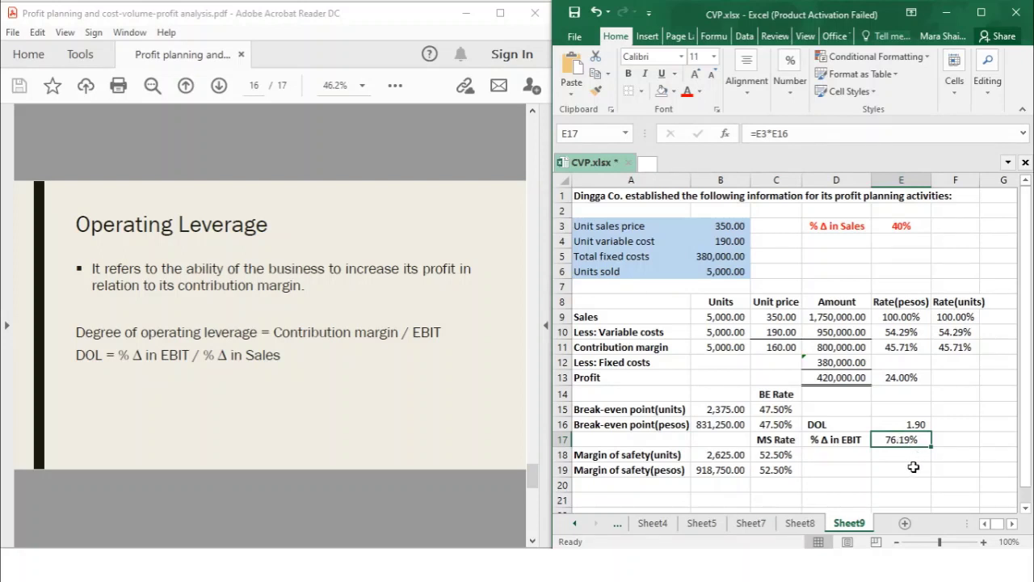
left_click(908, 467)
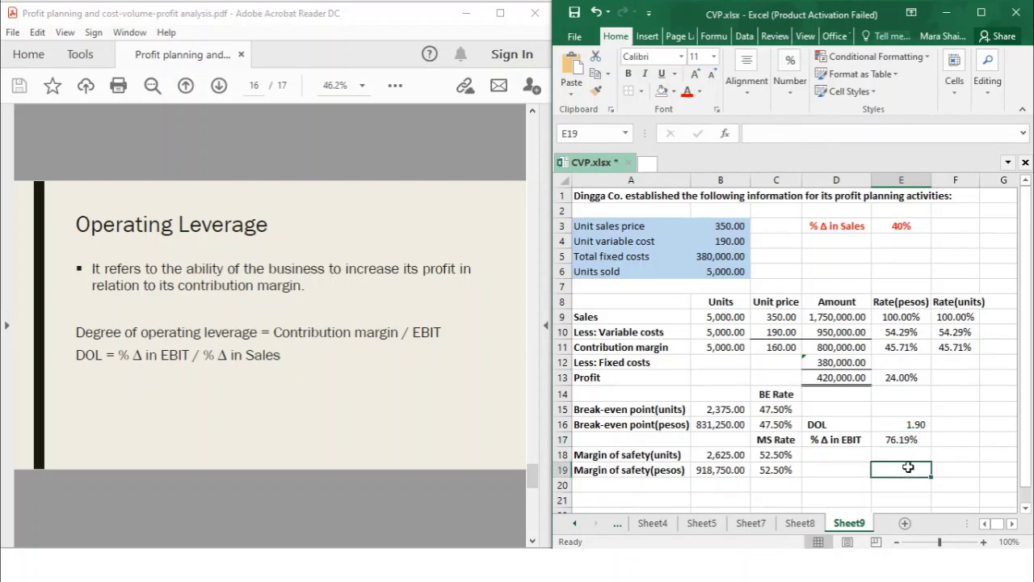
type("76.19")
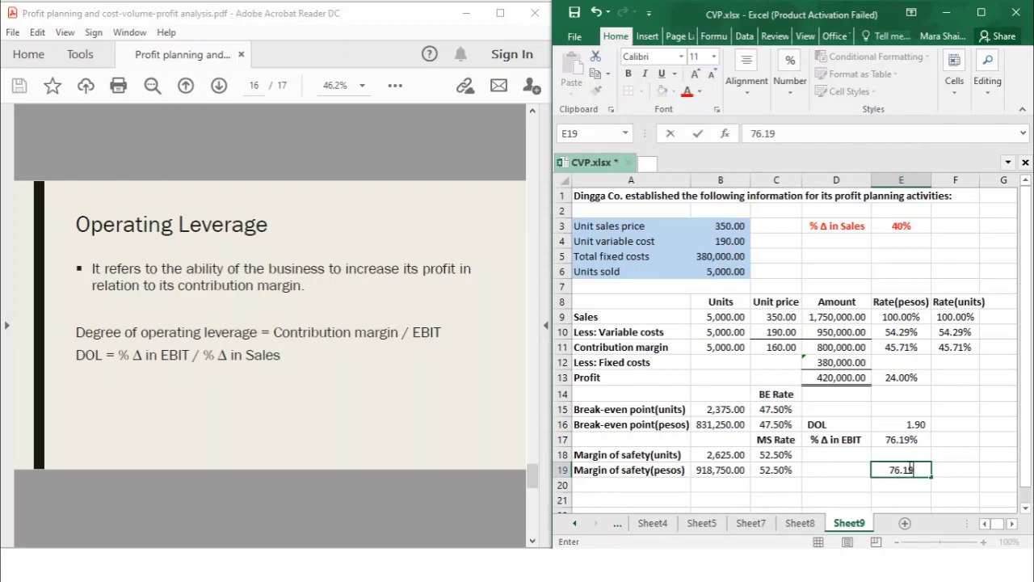
key("Return")
left_click(914, 454)
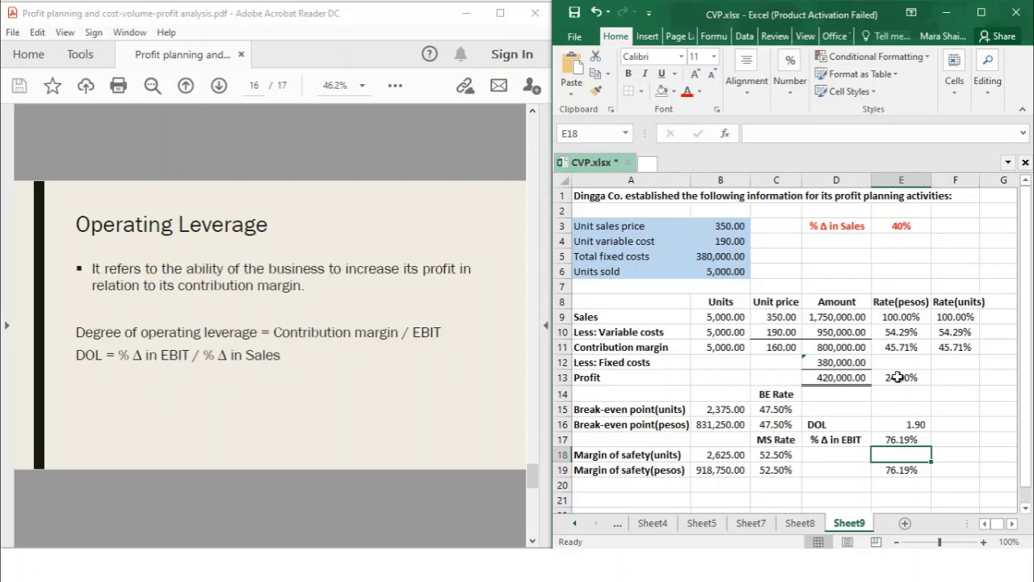
Step: Apply the 40% sales increase by changing the units sold in cell B6 to =5000*1.4
left_click(854, 231)
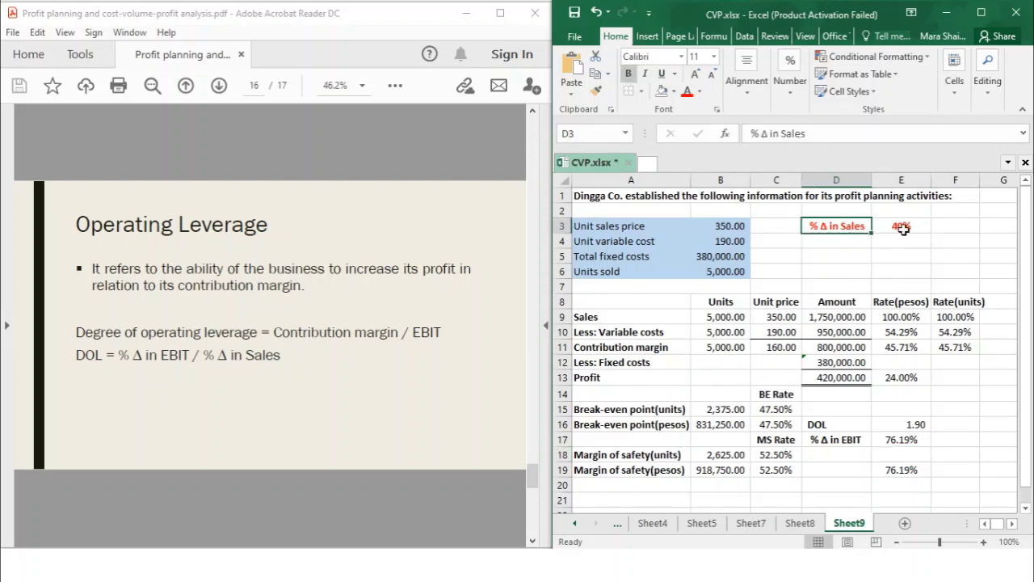
left_click(902, 228)
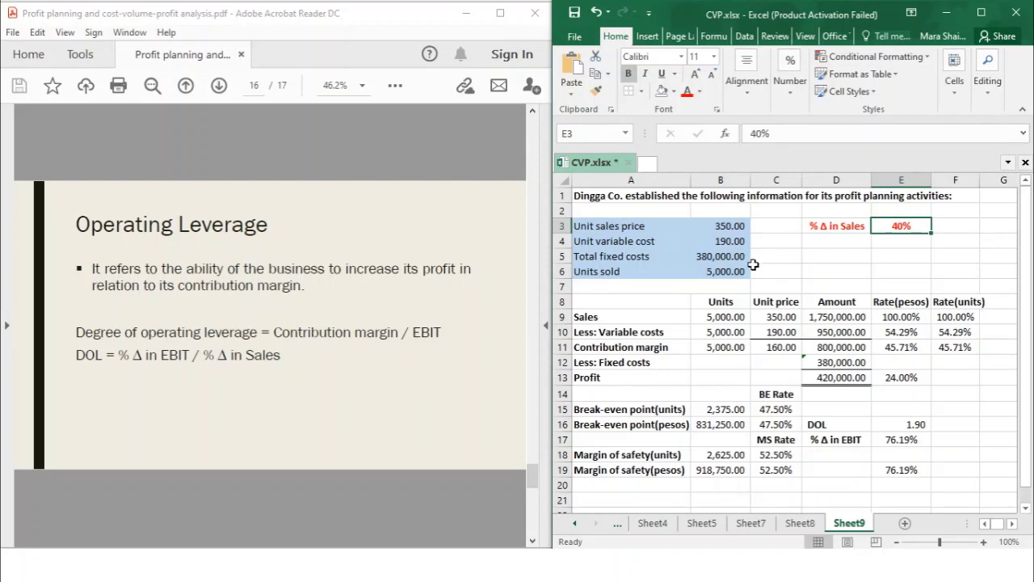
left_click(744, 270)
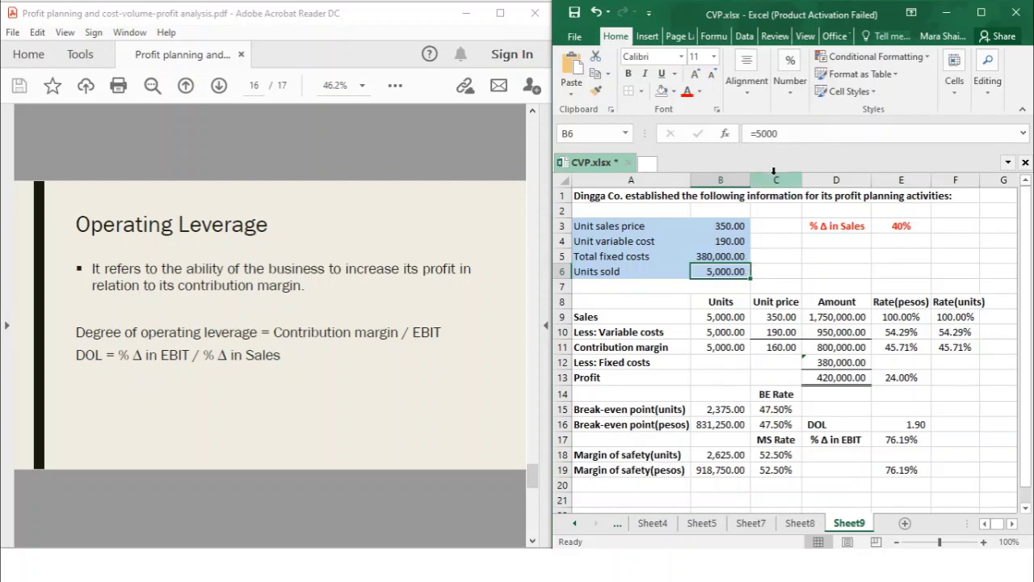
left_click(785, 134)
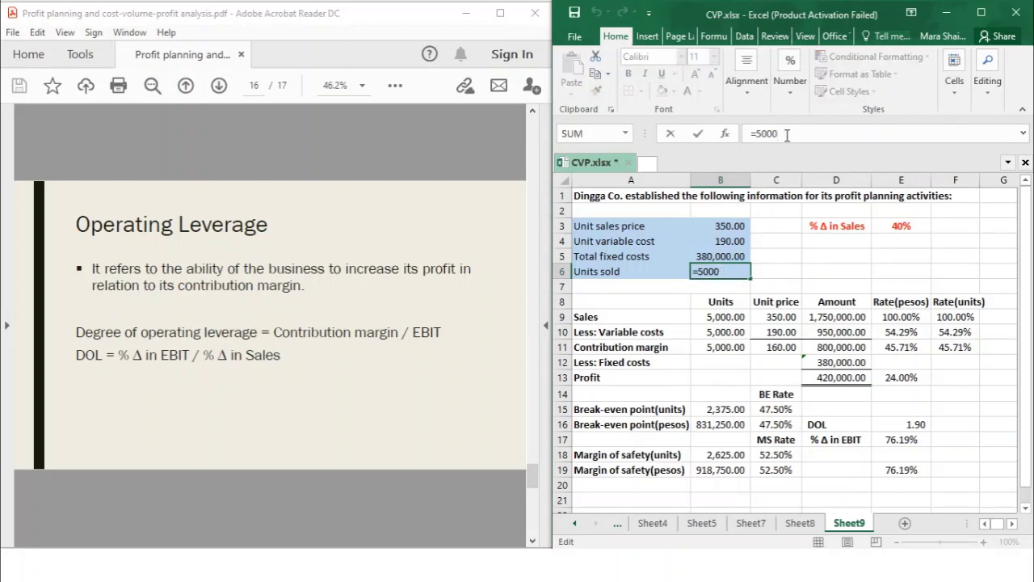
type("*1.4")
key("Return")
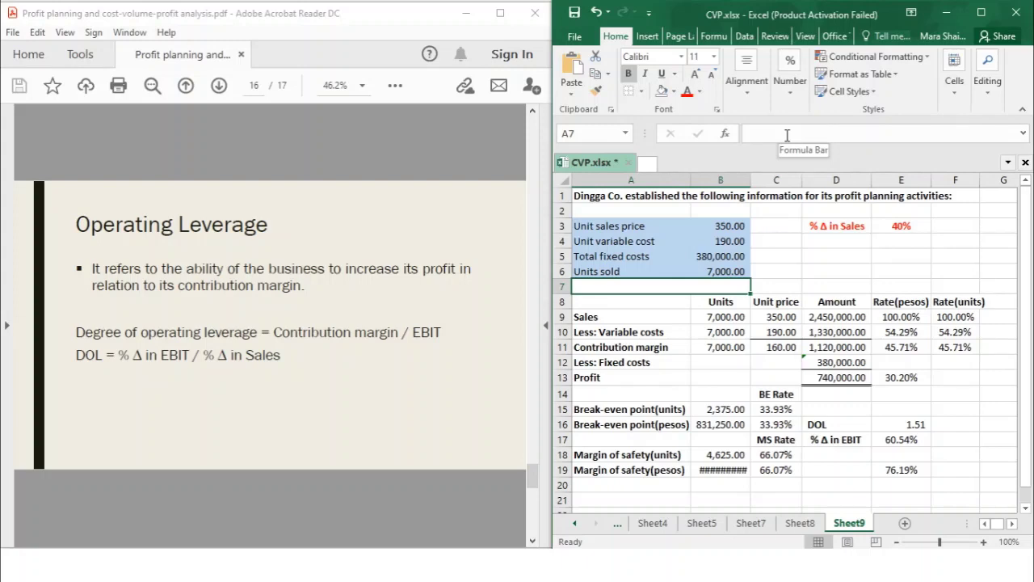
Step: Go back to the CVP Sensitivity Analysis slide on page 14 in Acrobat Reader and return to the Excel workbook
left_click(402, 267)
scroll(402, 271, "up", 5)
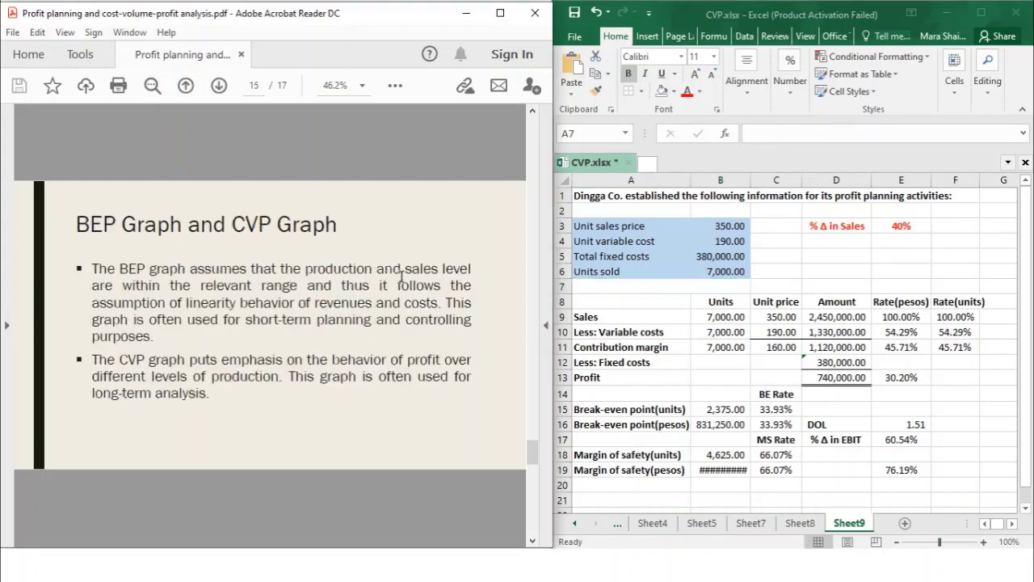
scroll(401, 277, "down", 2)
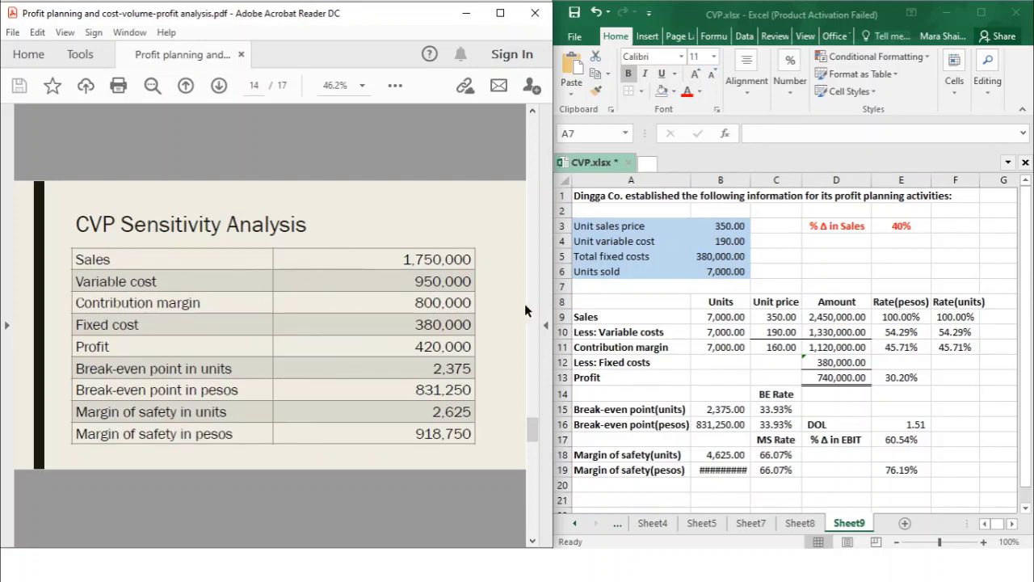
key("alt+Tab")
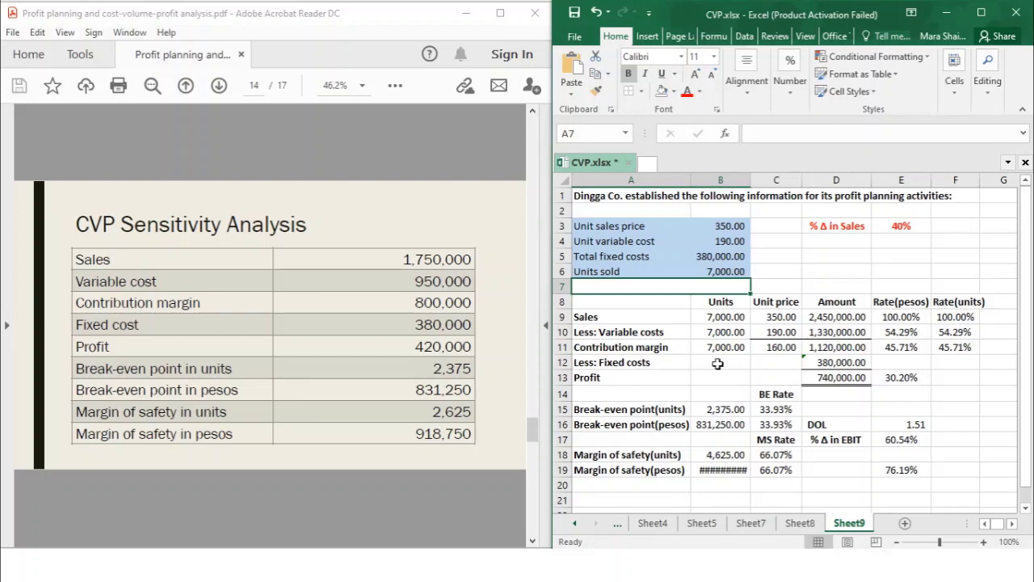
Step: Compare the recalculated sales, variable cost and profit amounts on Sheet9 with the original figures on the slide
left_click(832, 378)
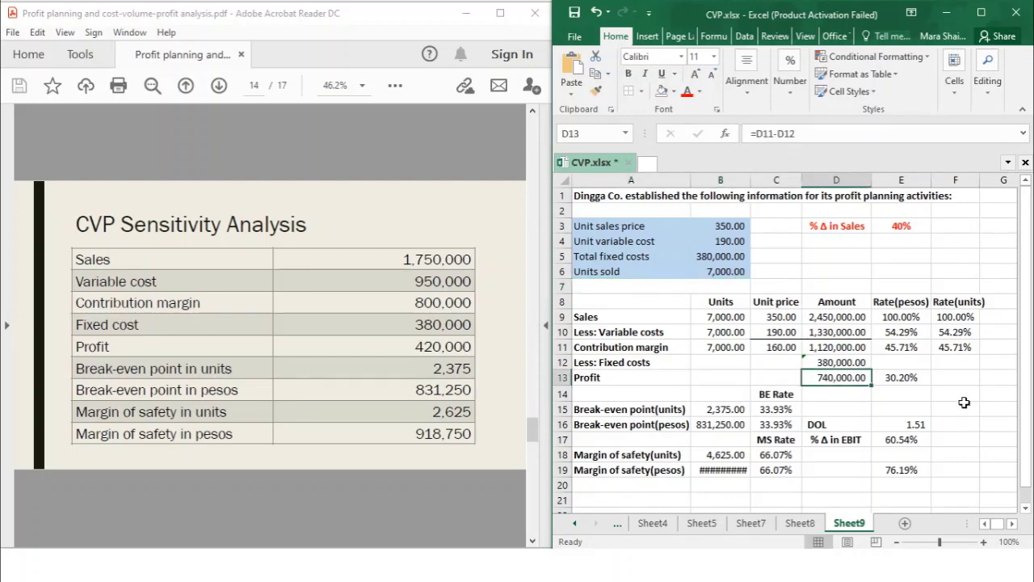
left_click(961, 411)
left_click(964, 424)
left_click(965, 454)
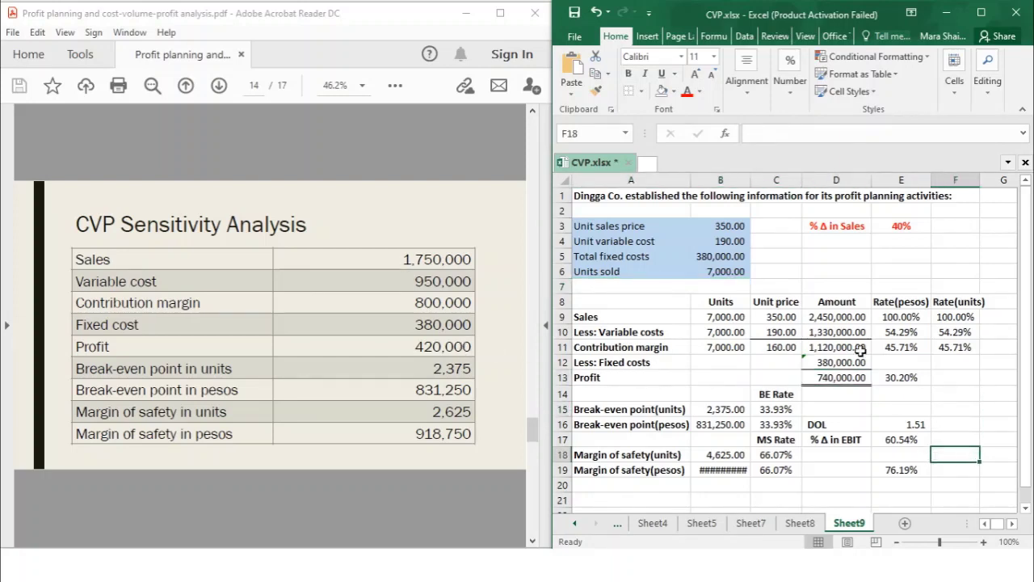
left_click(832, 331)
left_click(834, 316)
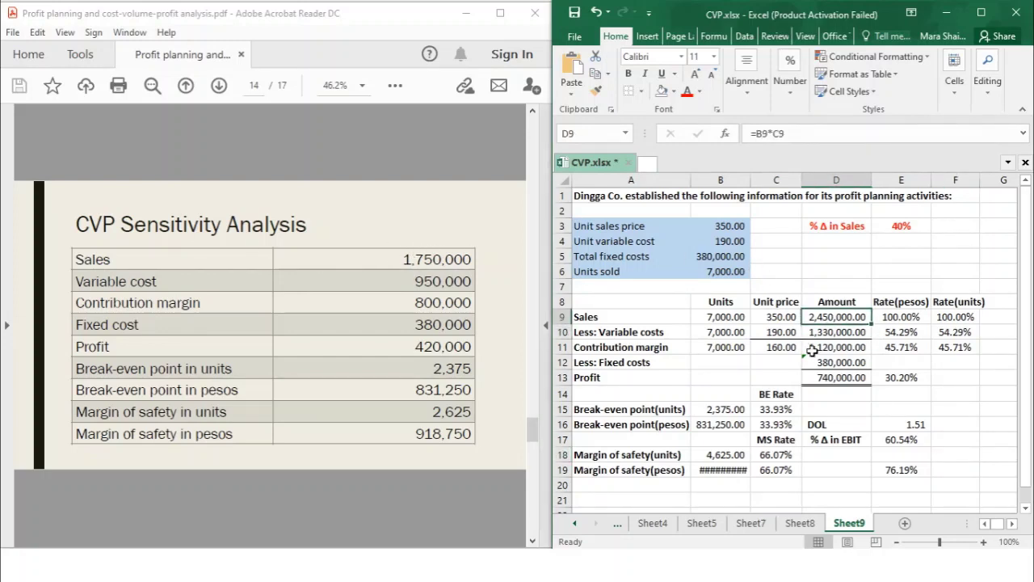
left_click(954, 410)
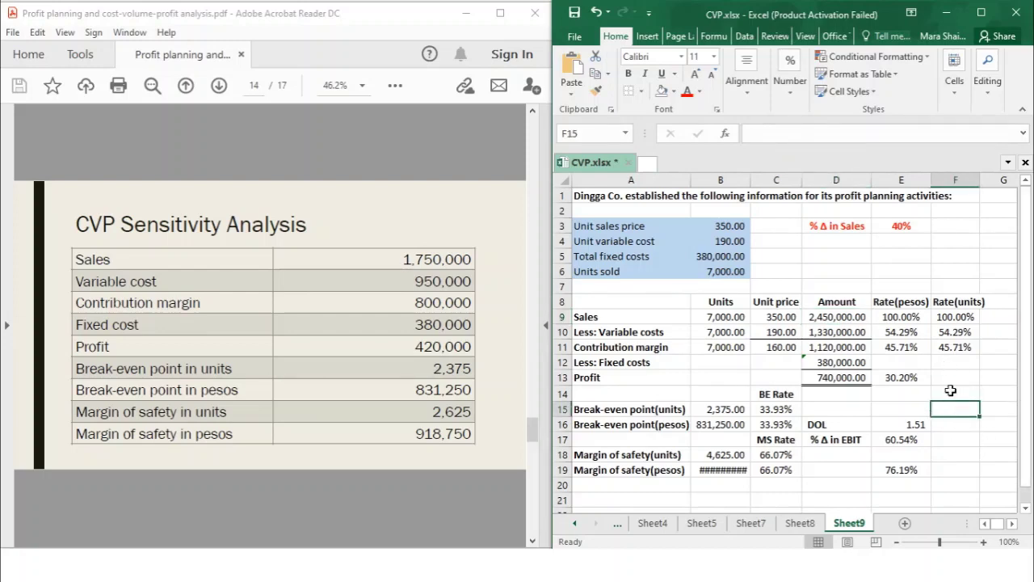
left_click(957, 442)
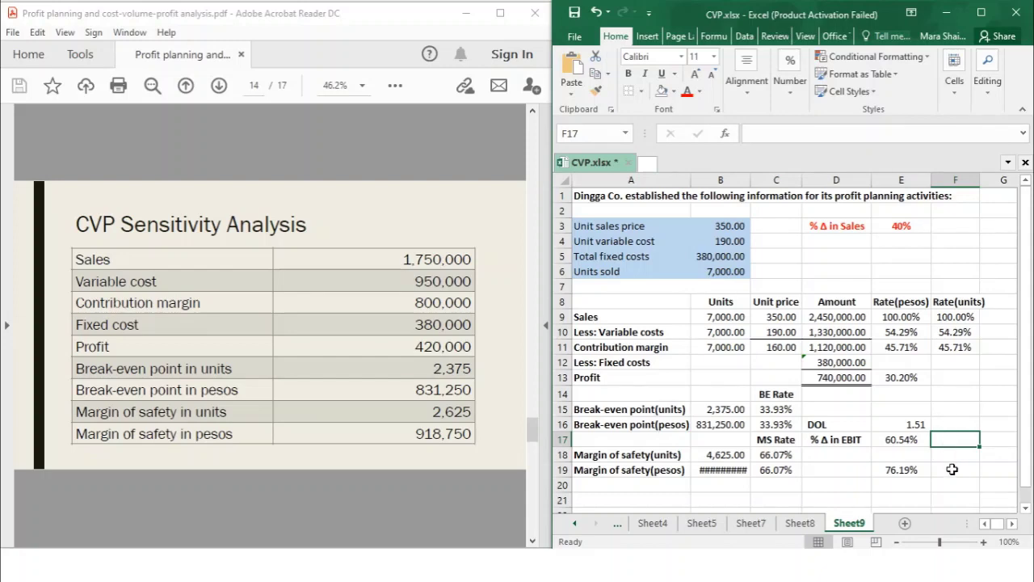
left_click(854, 381)
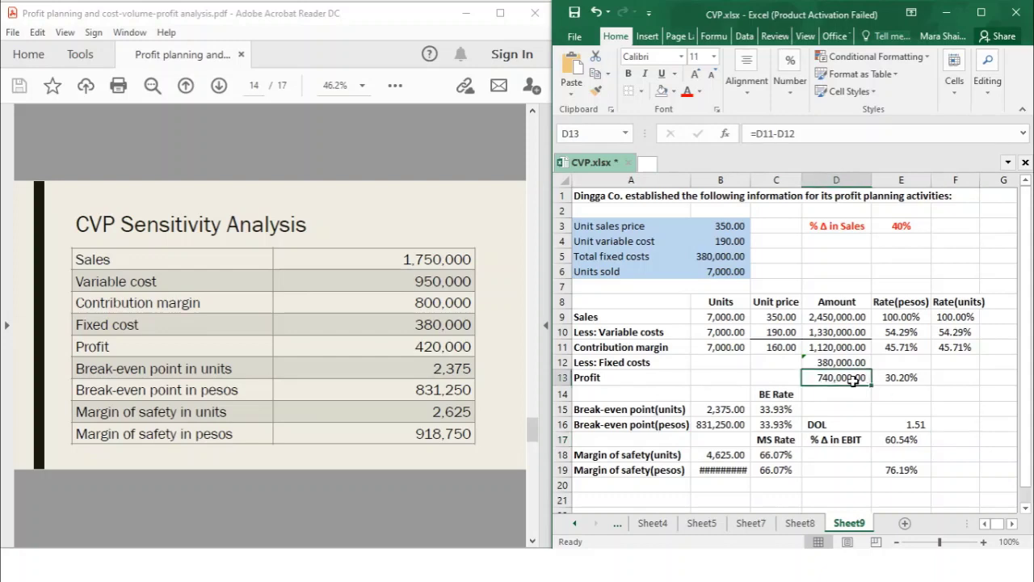
Step: Compute the peso change in profit in cell F18 with the formula =D13-420000
left_click(962, 457)
type("=")
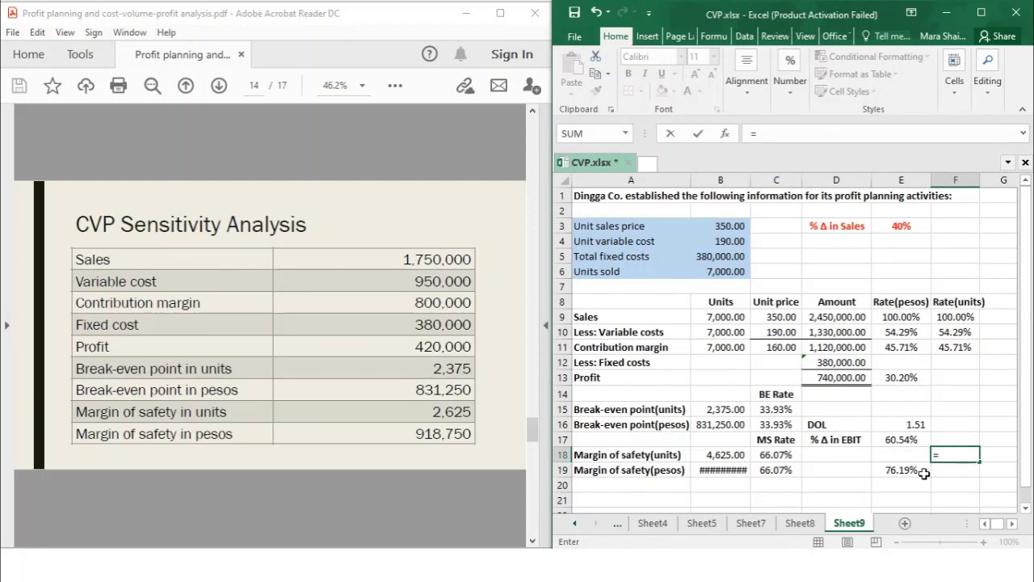
left_click(843, 378)
type("-")
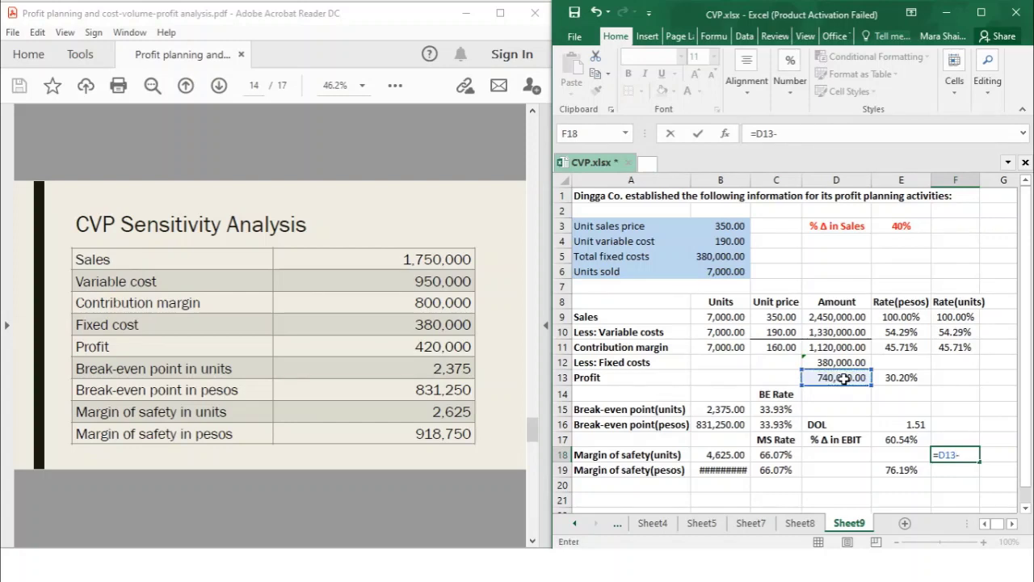
type("420000")
key("Return")
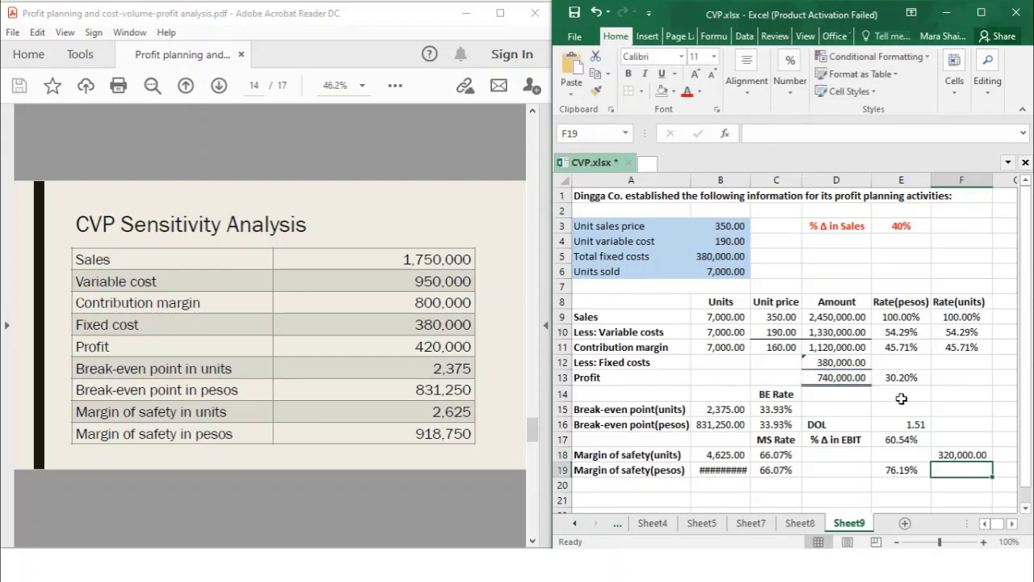
Step: Compute the rate of change in profit in cell F19 with the formula =F18/420000
left_click(962, 459)
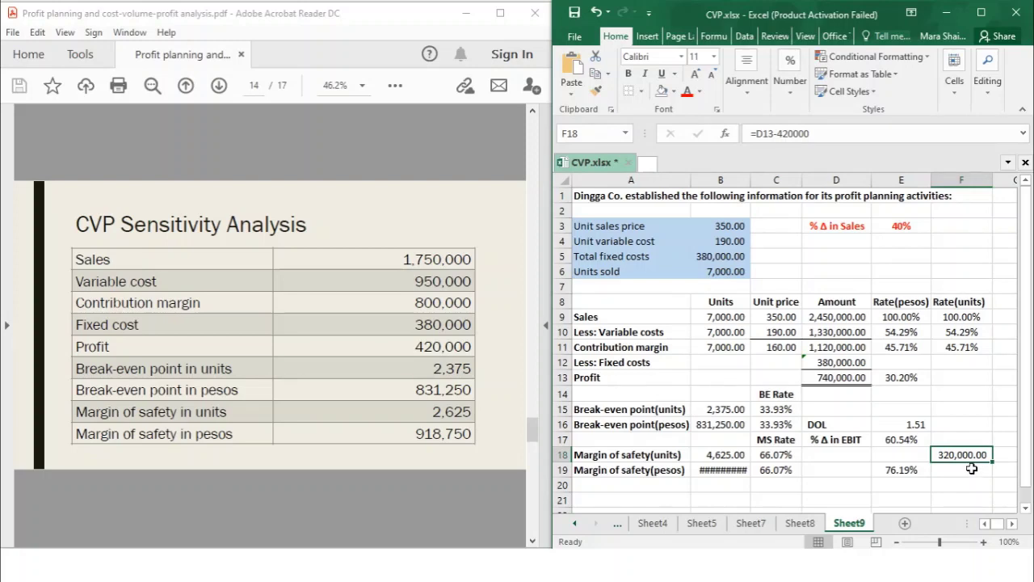
left_click(966, 471)
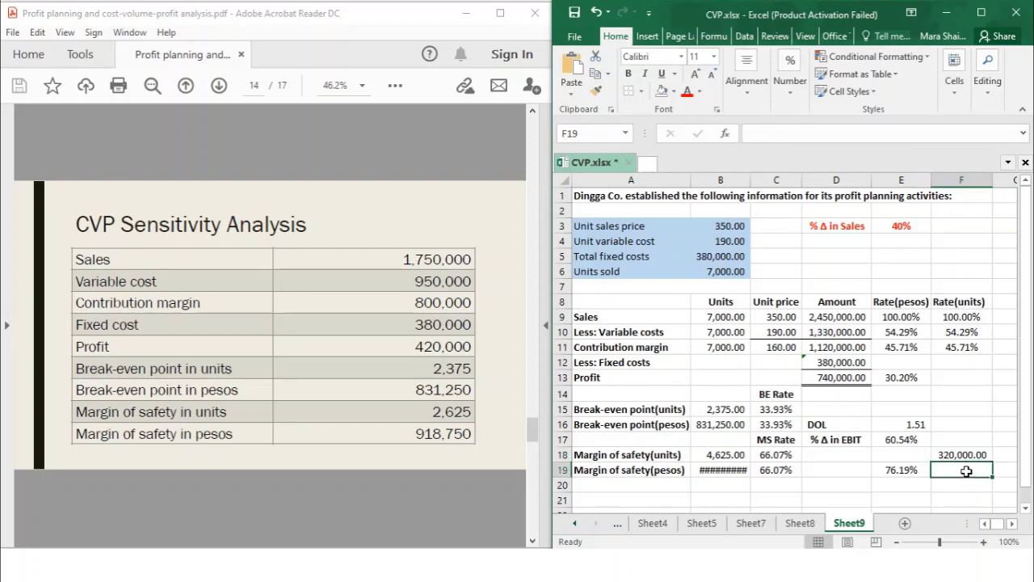
left_click(965, 455)
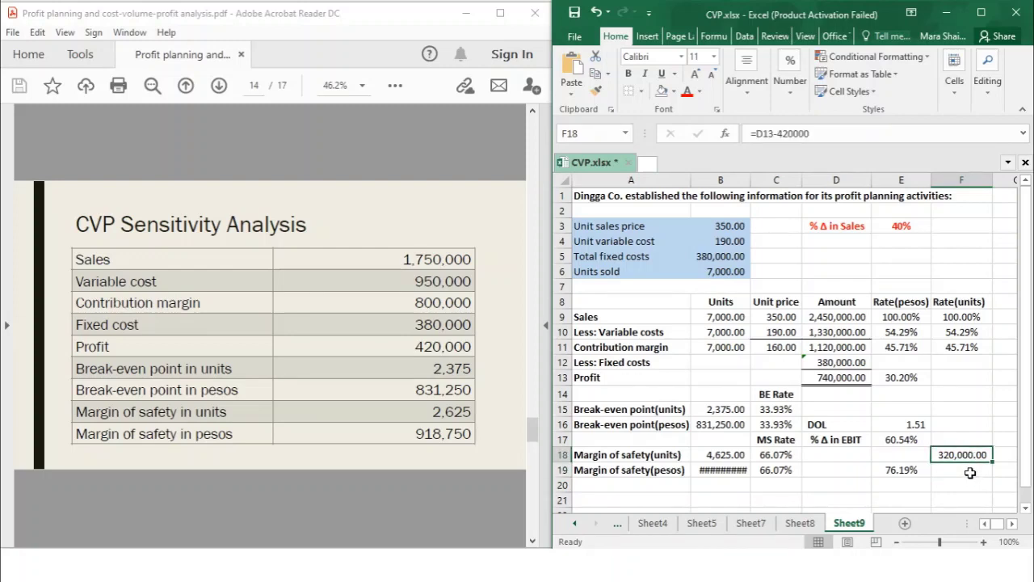
left_click(969, 473)
type("=")
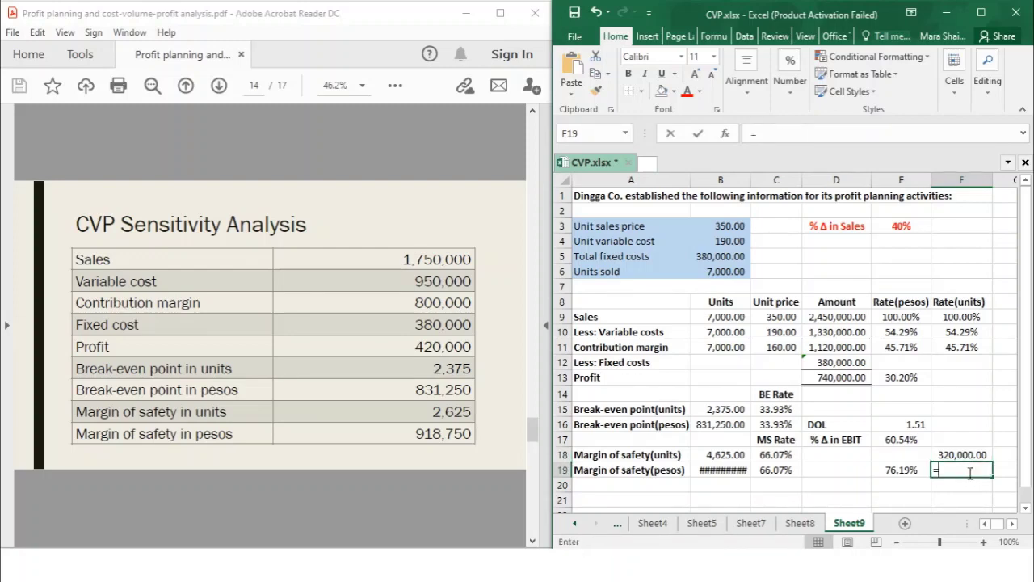
left_click(955, 453)
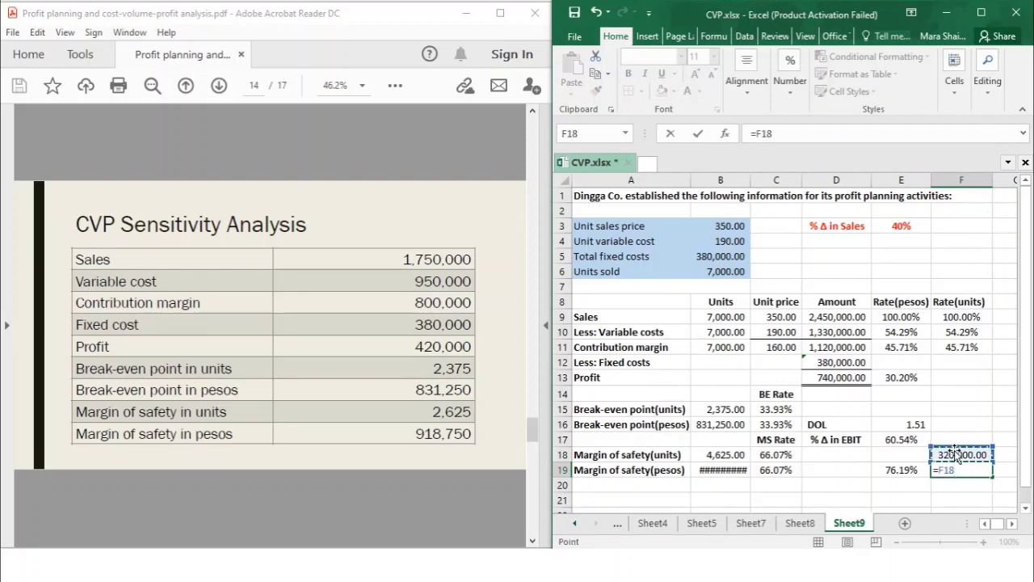
type("/")
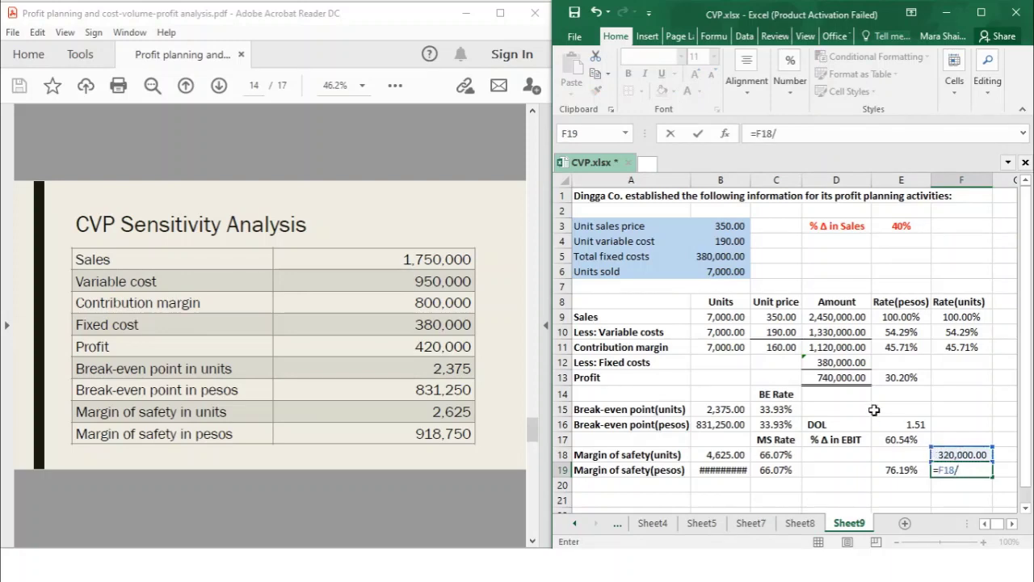
type("420000")
key("Return")
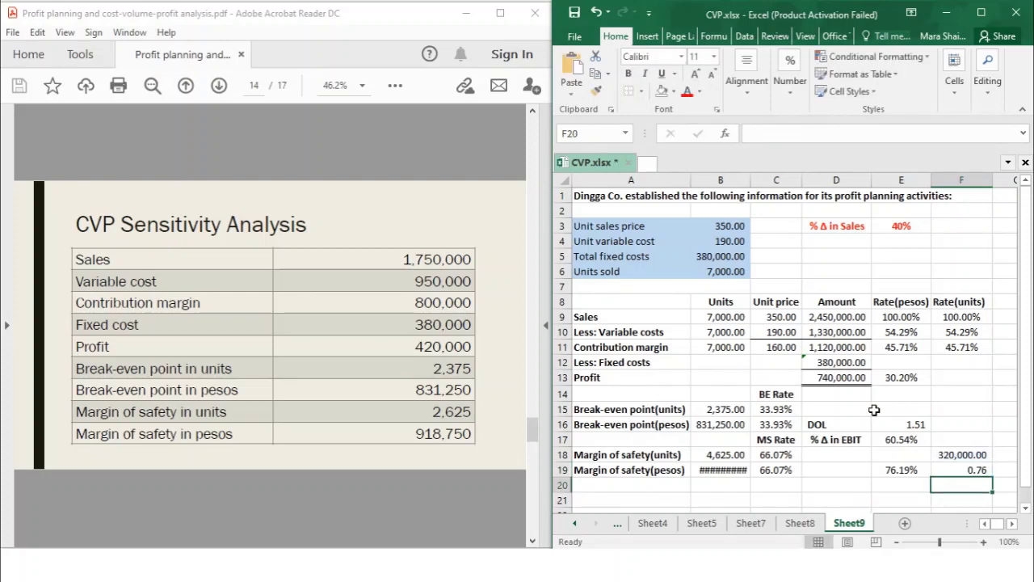
Step: Format the profit change rate in cell F19 as a bold percentage with two decimal places
left_click(967, 472)
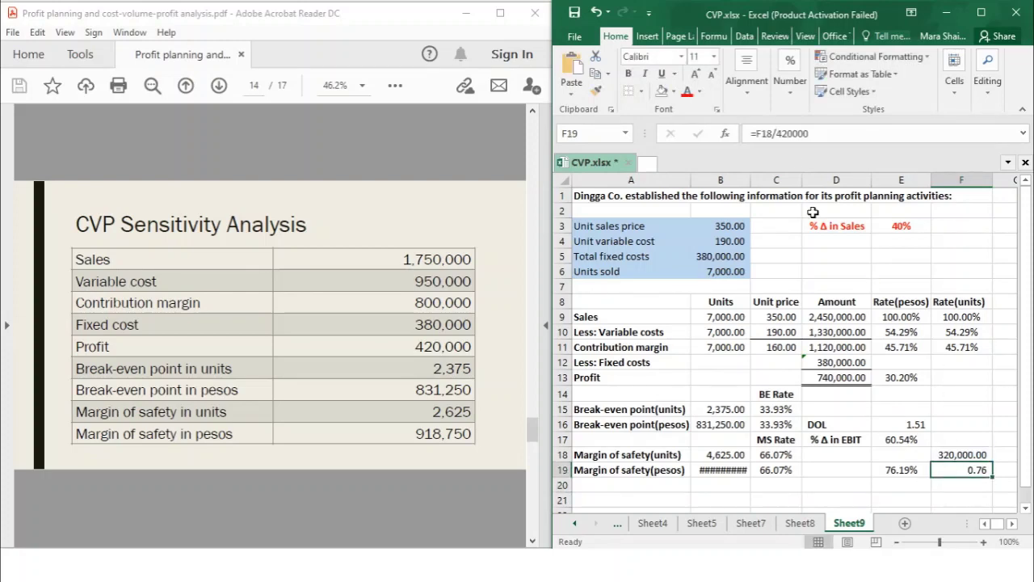
left_click(794, 96)
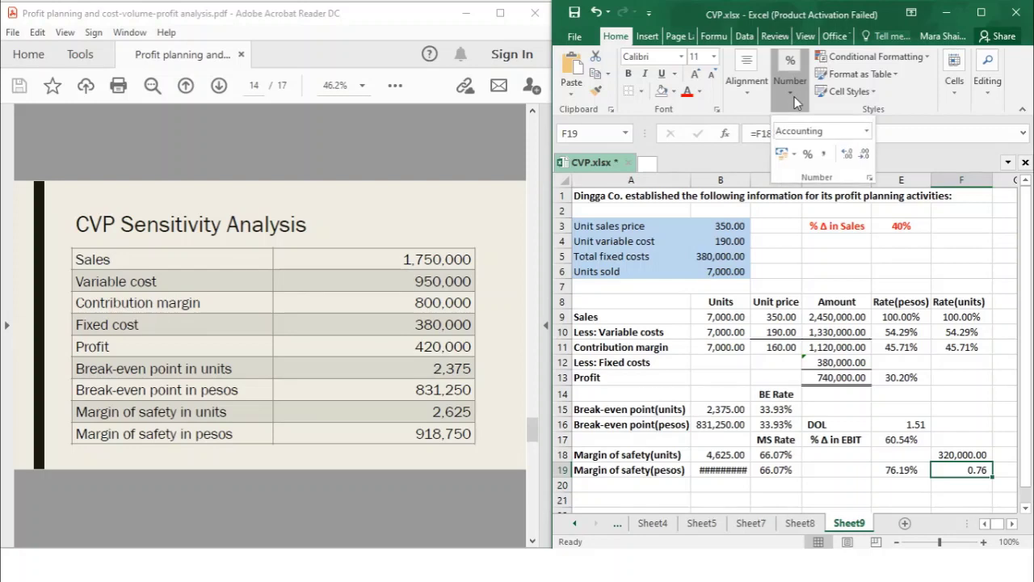
left_click(807, 153)
left_click(846, 155)
left_click(846, 155)
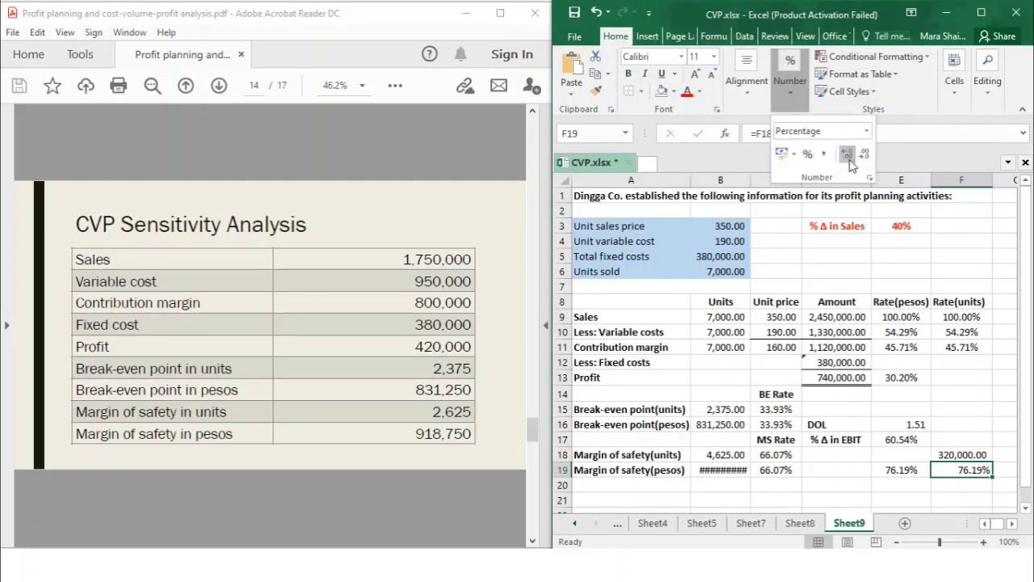
left_click(959, 489)
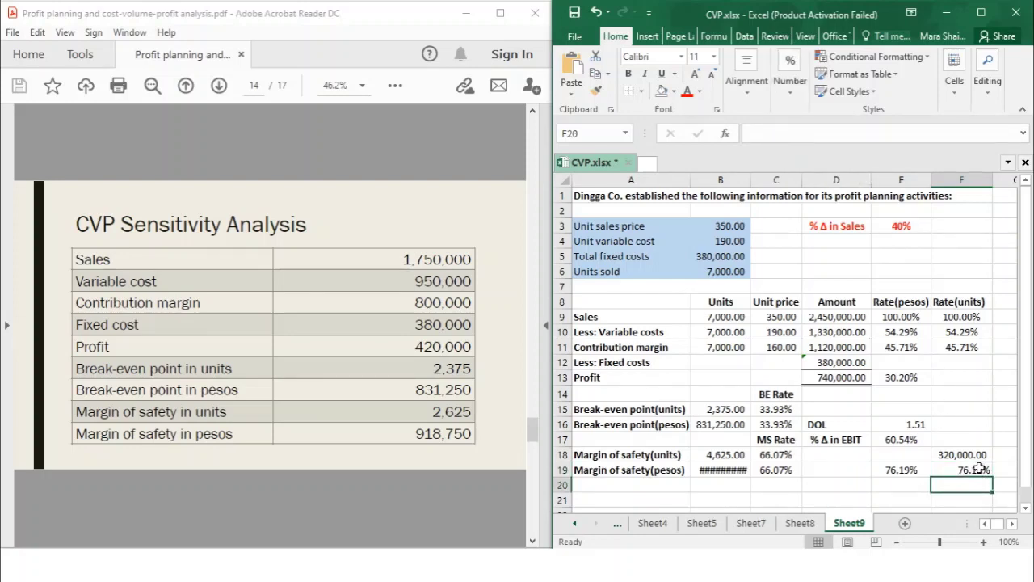
key("ctrl+b")
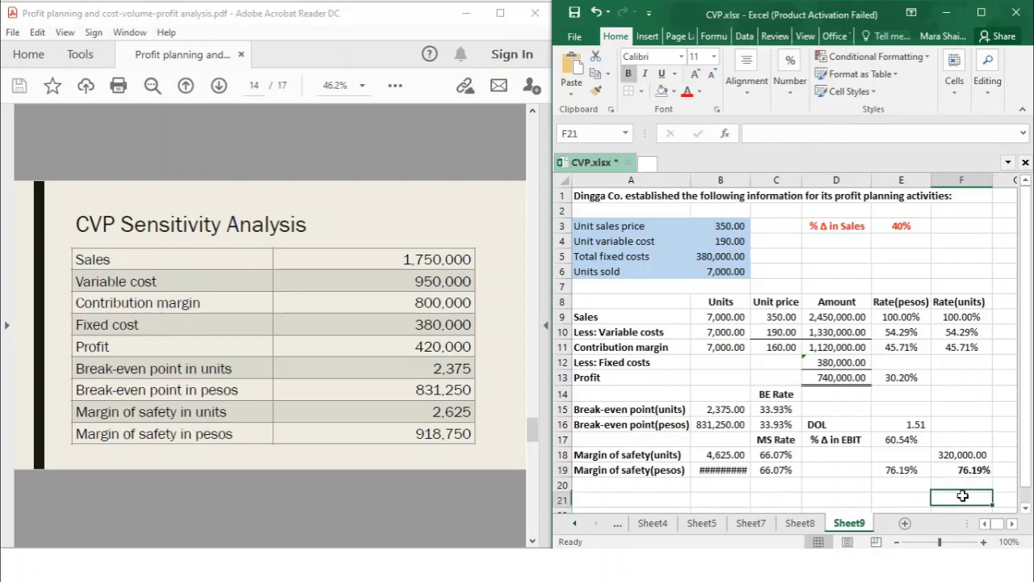
left_click(962, 484)
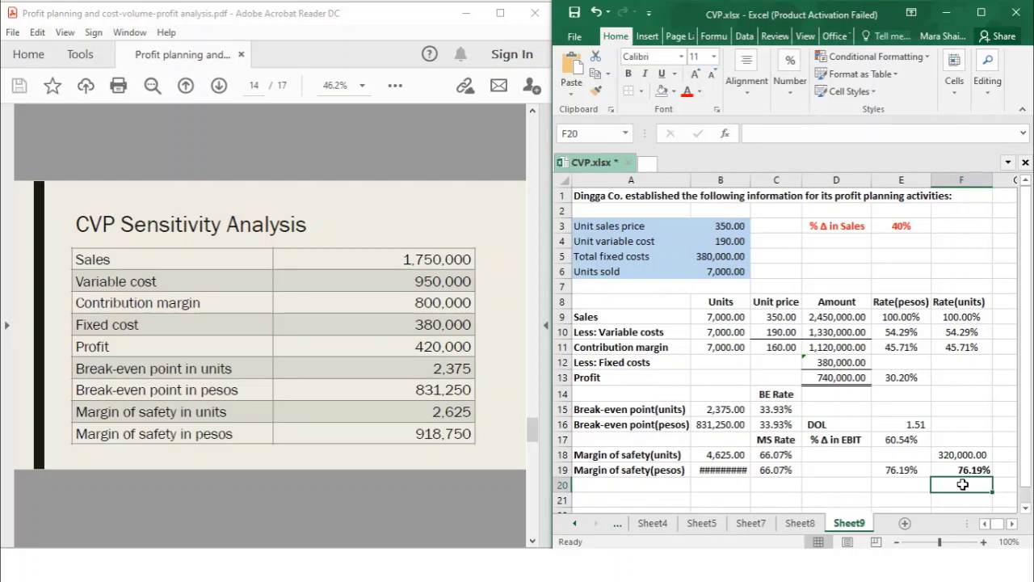
Step: Cross-check the projected profit in cell F15 with the formula =420000*1.7619
left_click(963, 439)
left_click(962, 410)
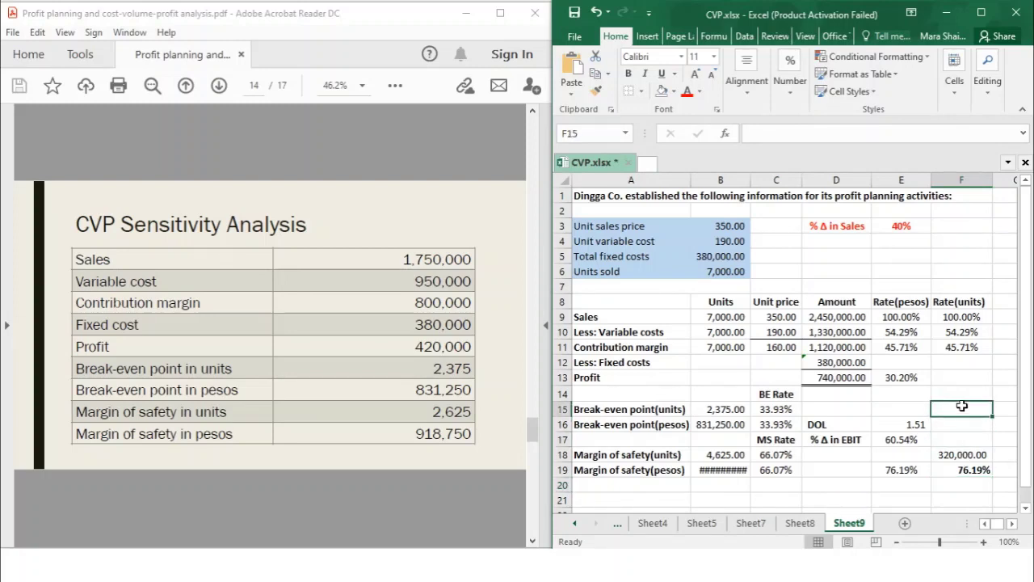
type("=42")
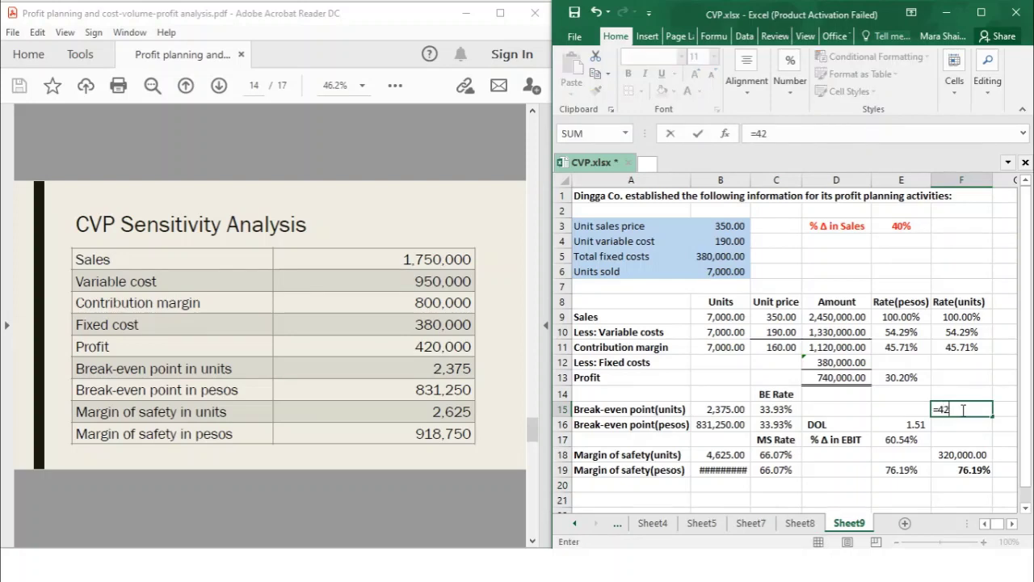
type("0000*1.7619")
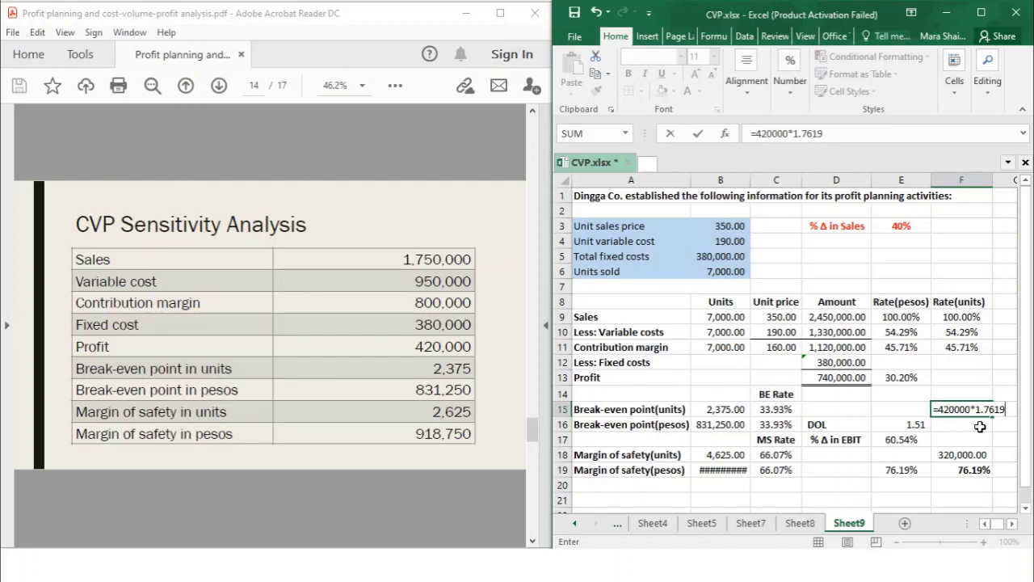
key("Return")
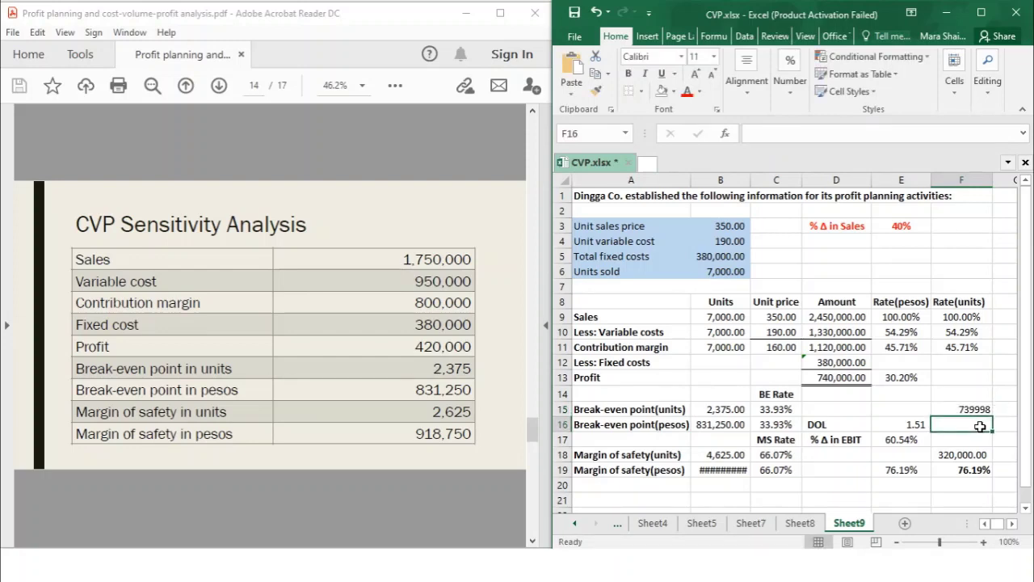
left_click(975, 412)
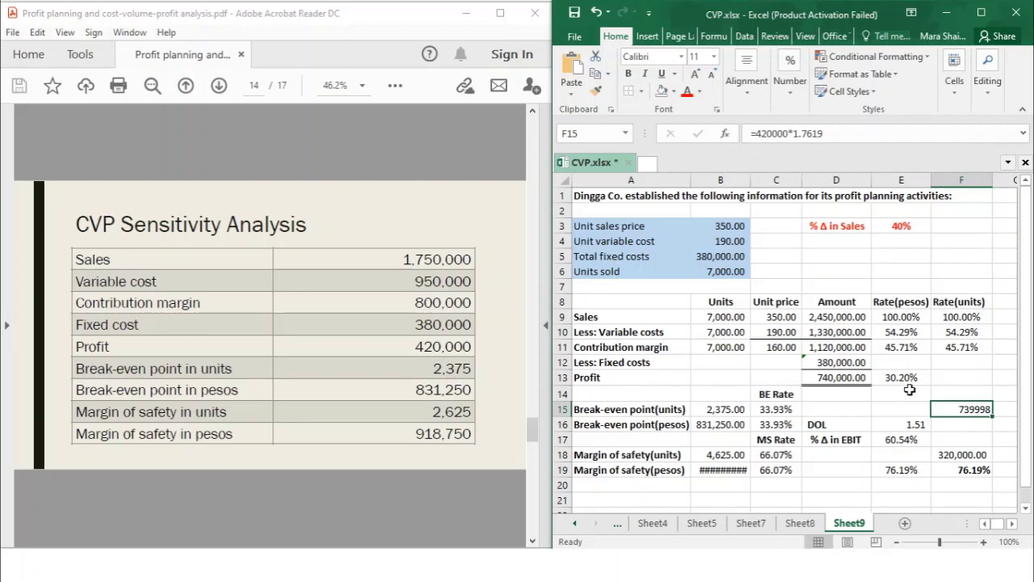
Step: Clear the projected profit calculation from cell F15
left_click(961, 425)
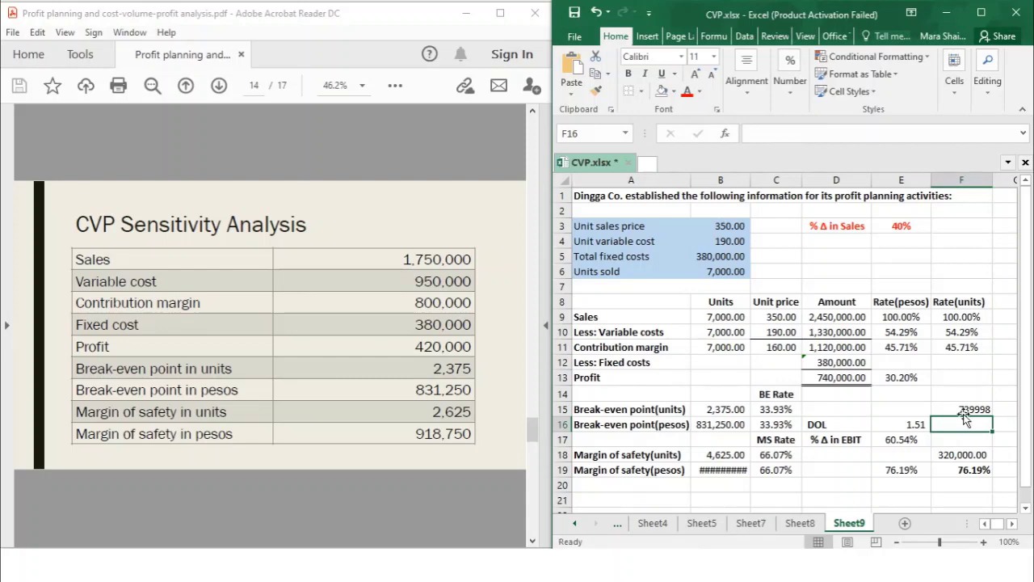
left_click(963, 408)
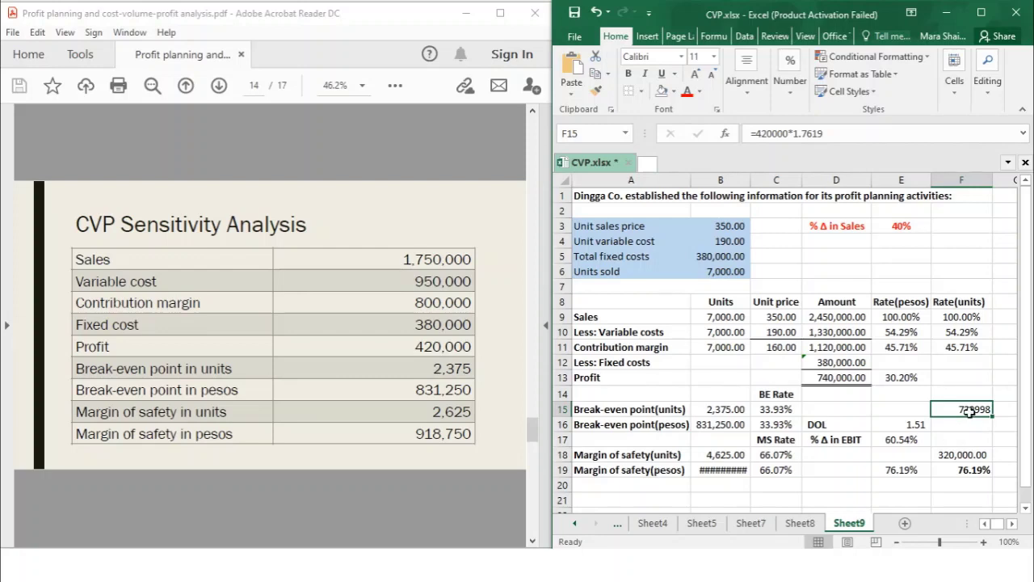
key("Delete")
left_click(966, 436)
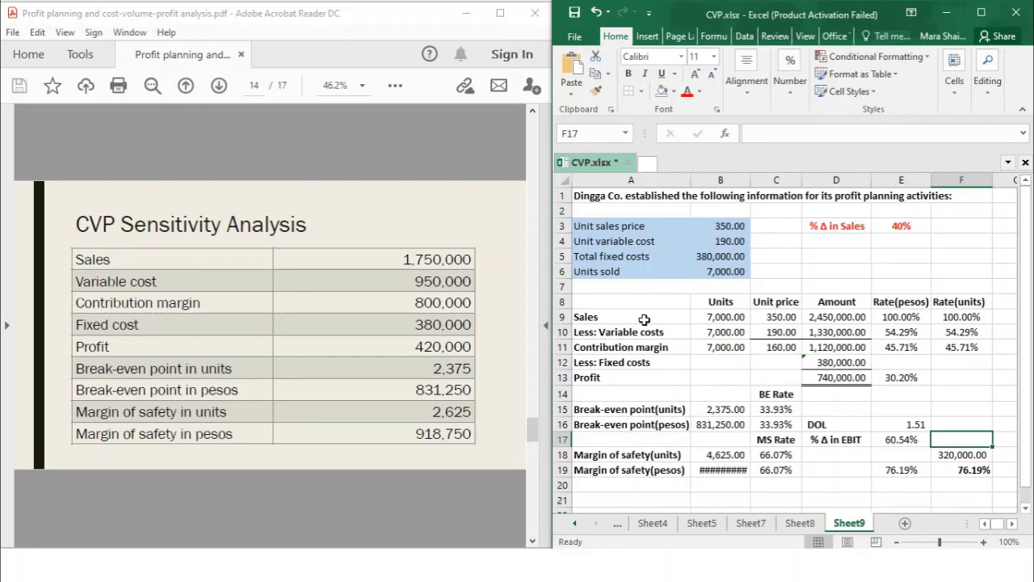
Step: Restore the units sold in cell B6 to 5000 by removing the *1.4 factor from its formula
left_click(775, 269)
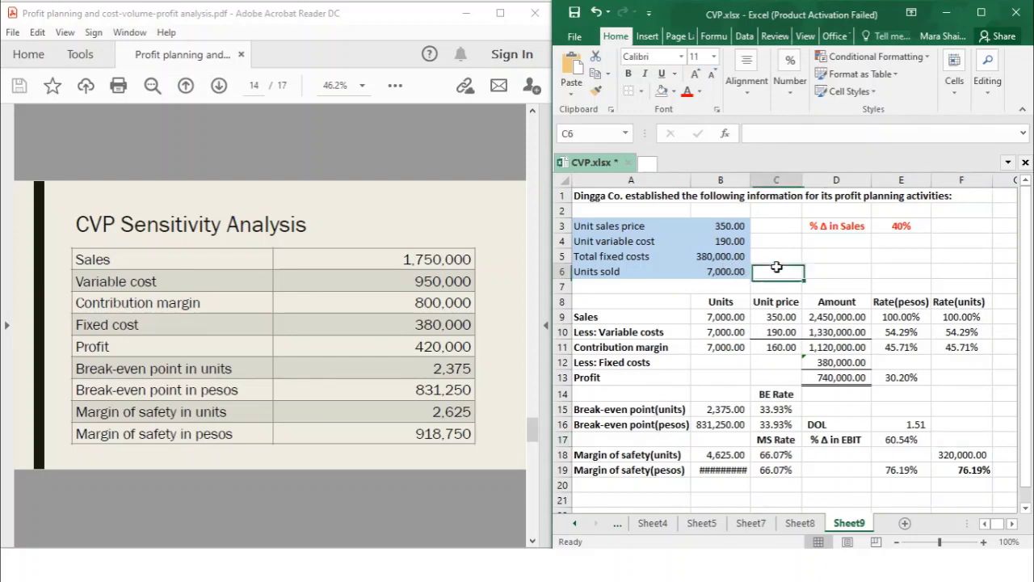
left_click(717, 273)
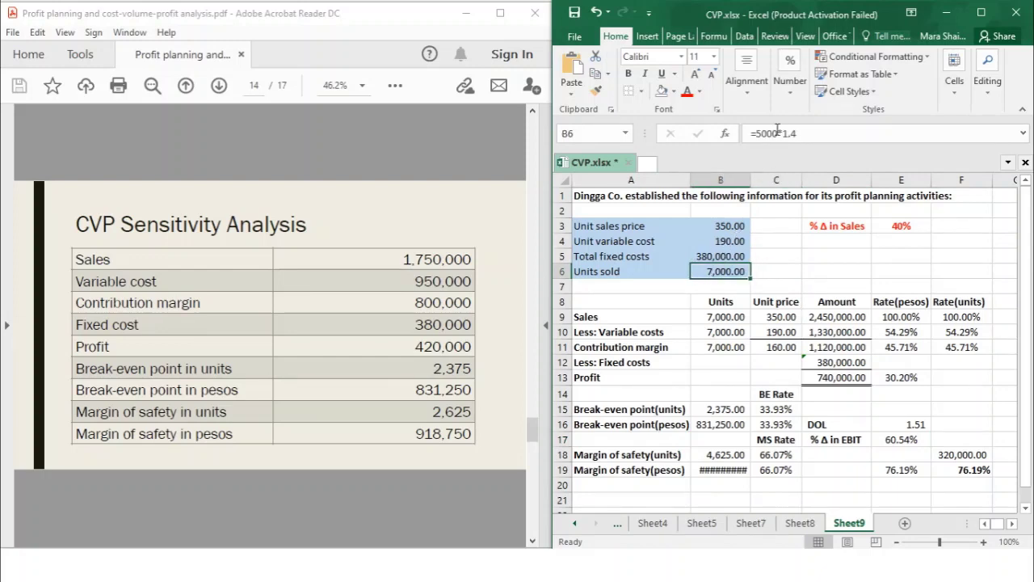
left_click_drag(816, 133, 777, 133)
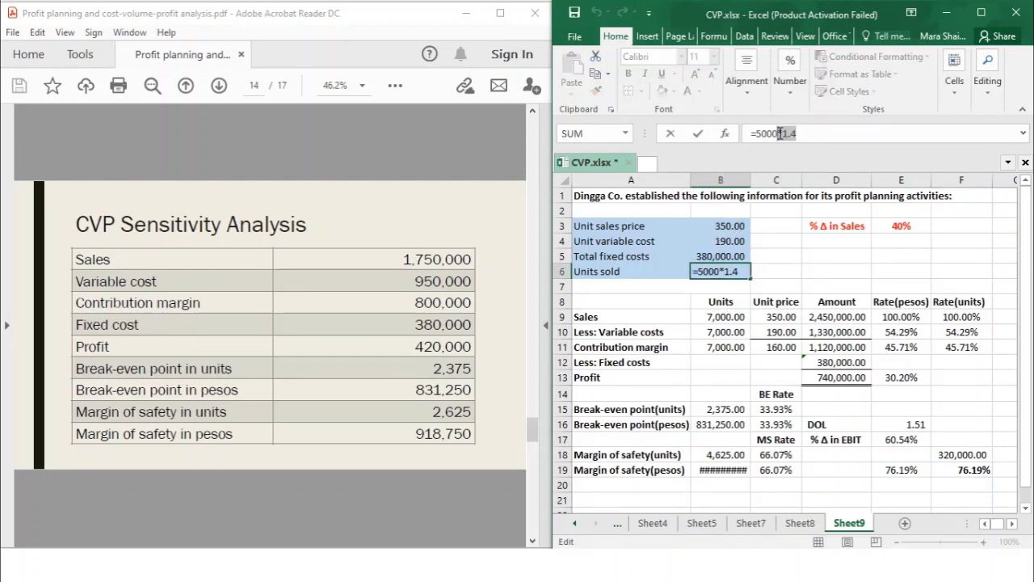
key("BackSpace")
key("Return")
left_click(965, 409)
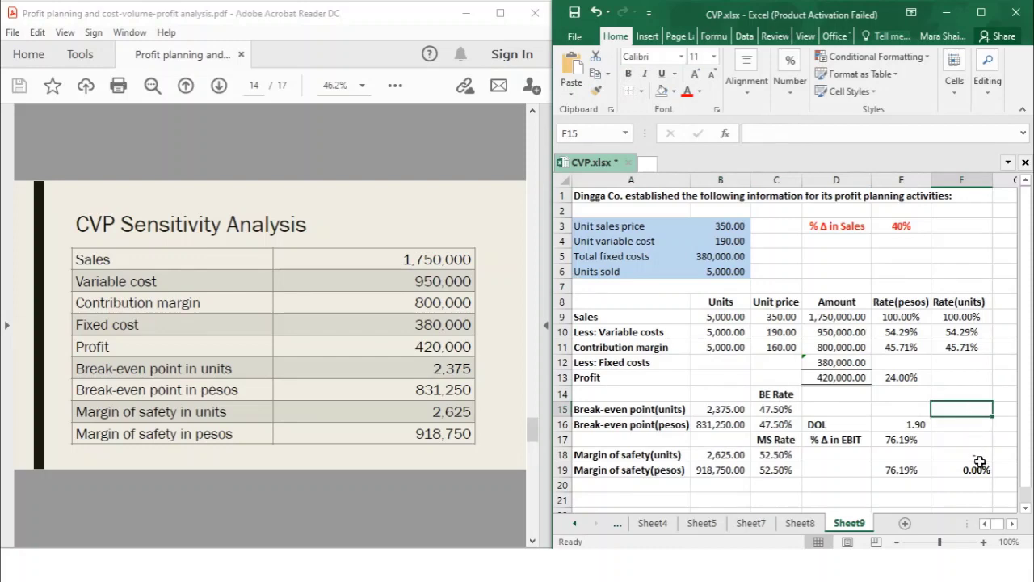
Step: Compute the degree of operating leverage in cell F16 from the margin of safety rate with =1/C18
left_click(979, 476)
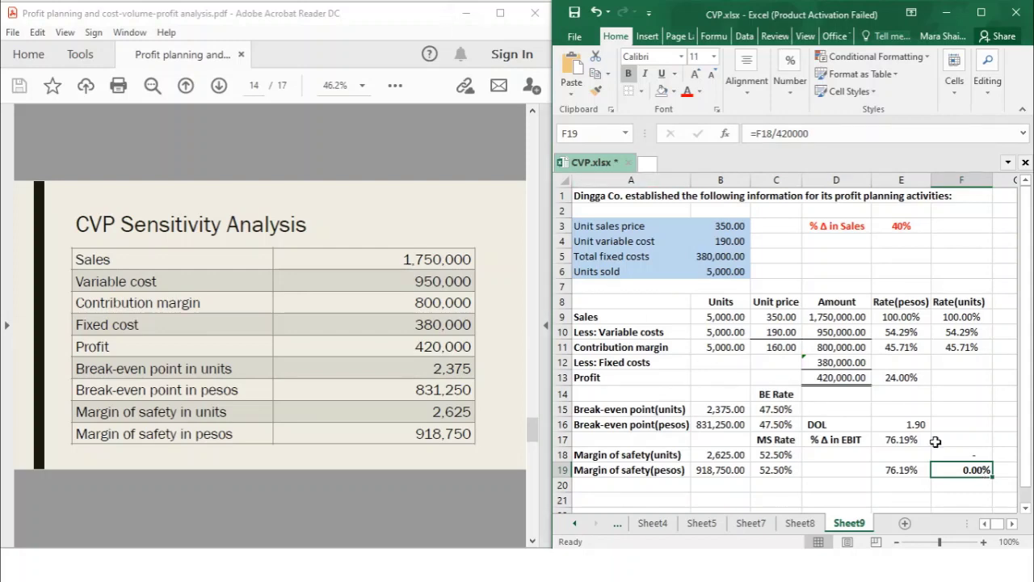
left_click(970, 426)
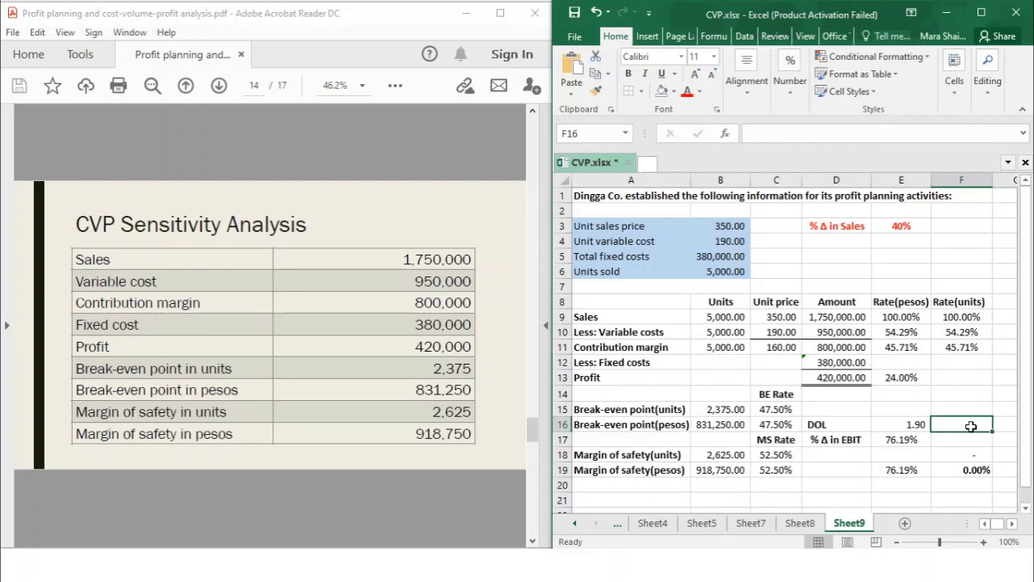
left_click(795, 458)
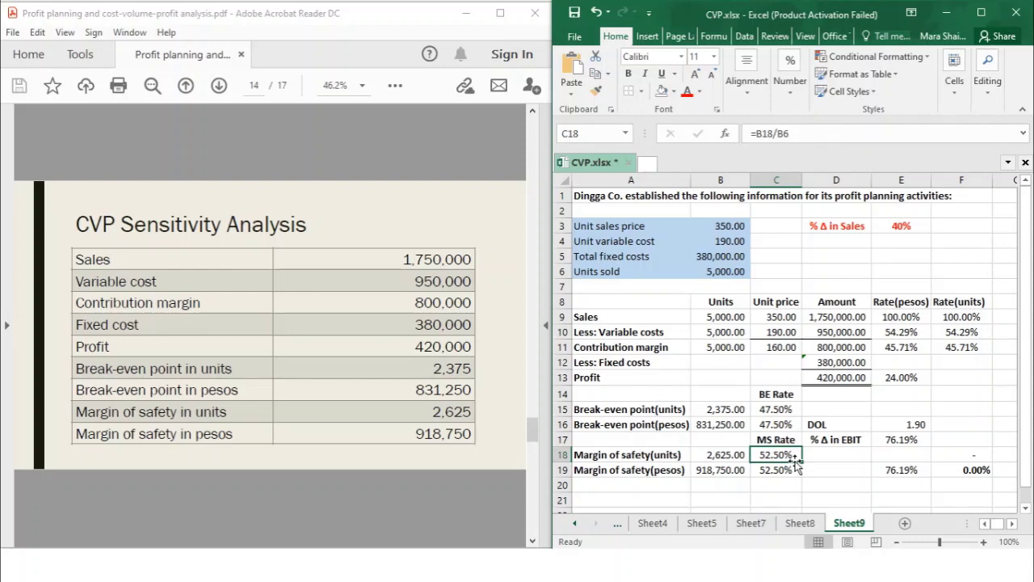
left_click(954, 426)
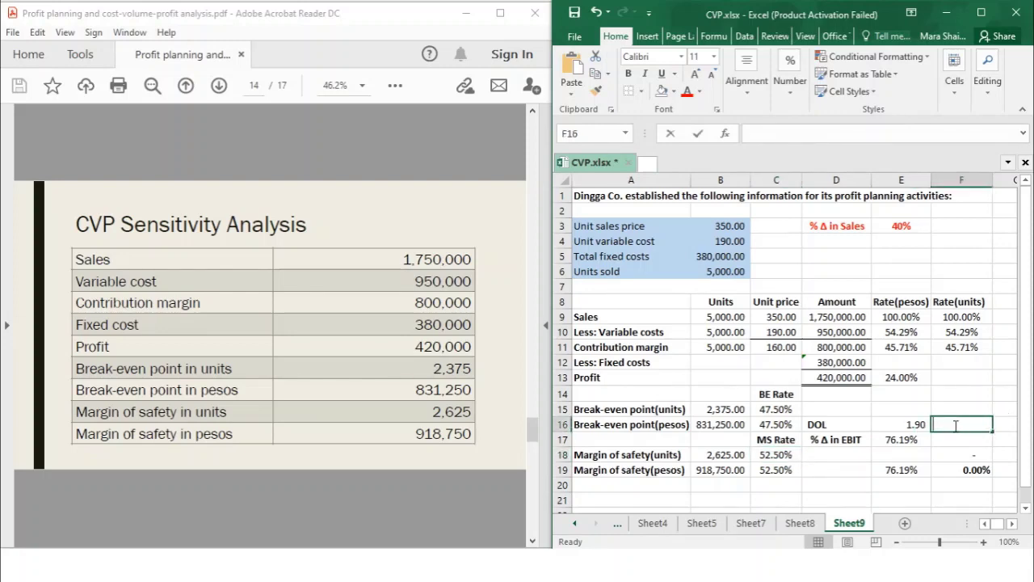
type("=1/")
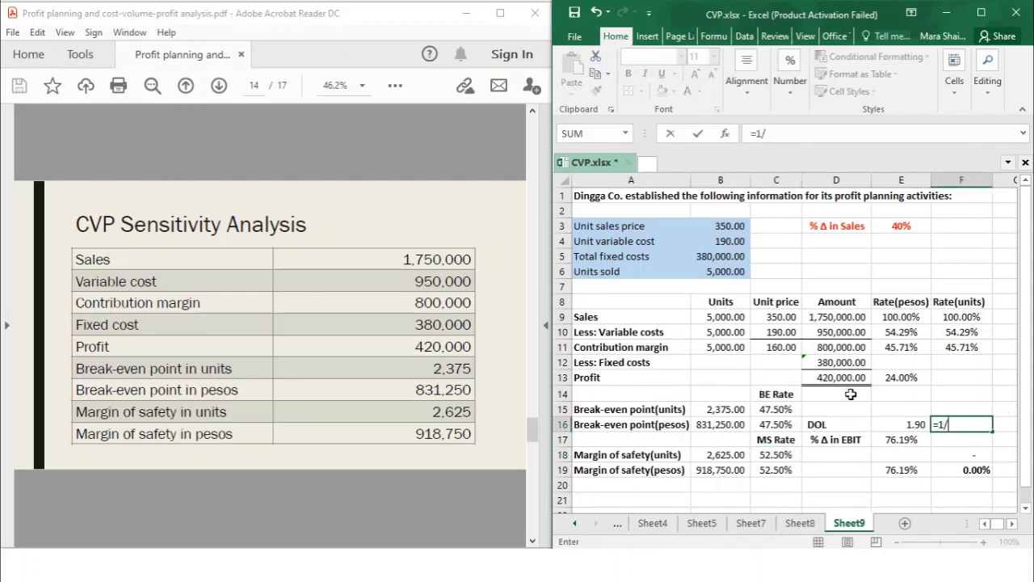
left_click(782, 456)
key("Return")
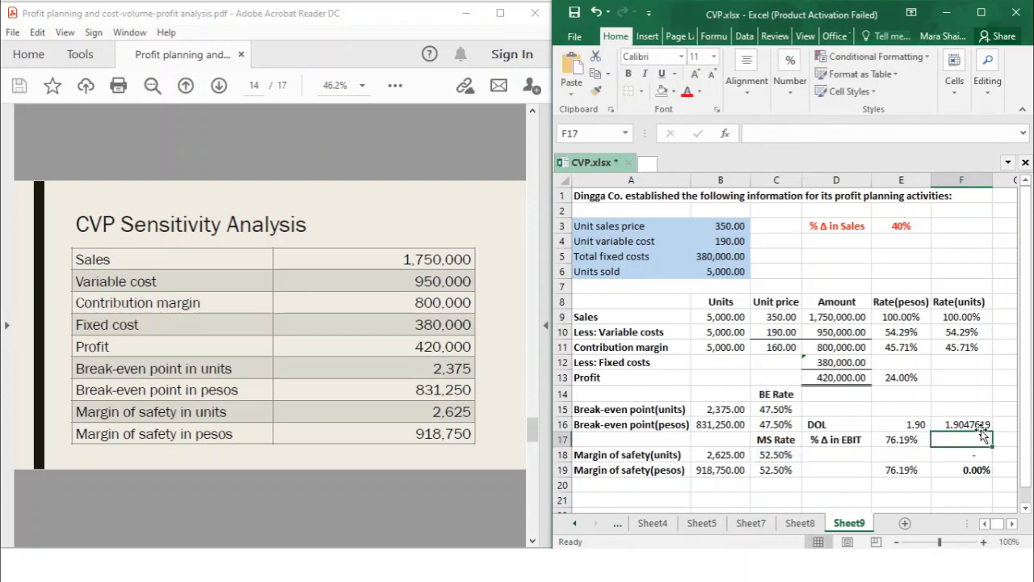
left_click(980, 425)
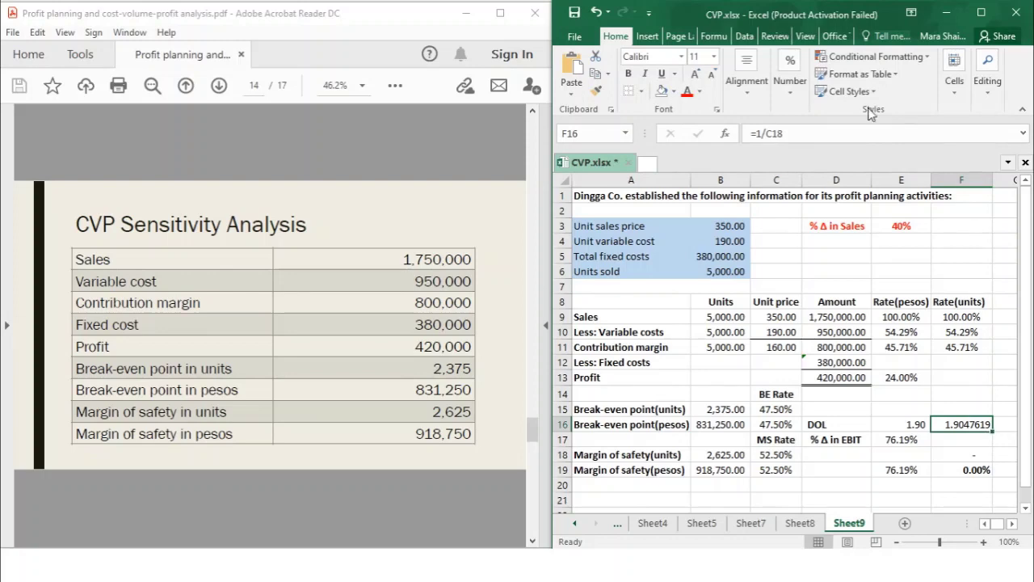
Step: Format the degree of operating leverage in cell F16 to show two decimal places
left_click(790, 81)
left_click(850, 153)
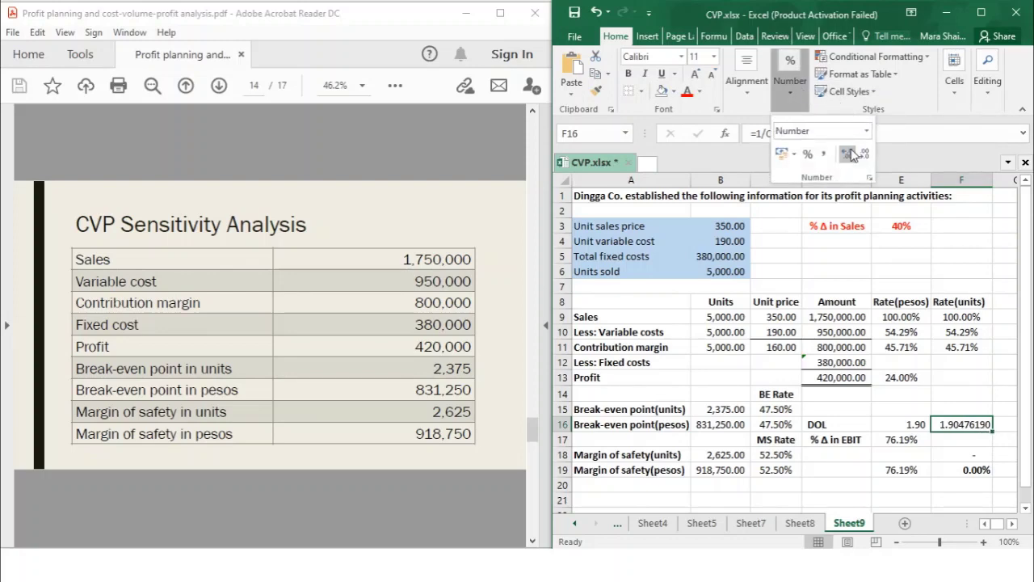
left_click(850, 153)
left_click(862, 155)
left_click(862, 156)
left_click(863, 155)
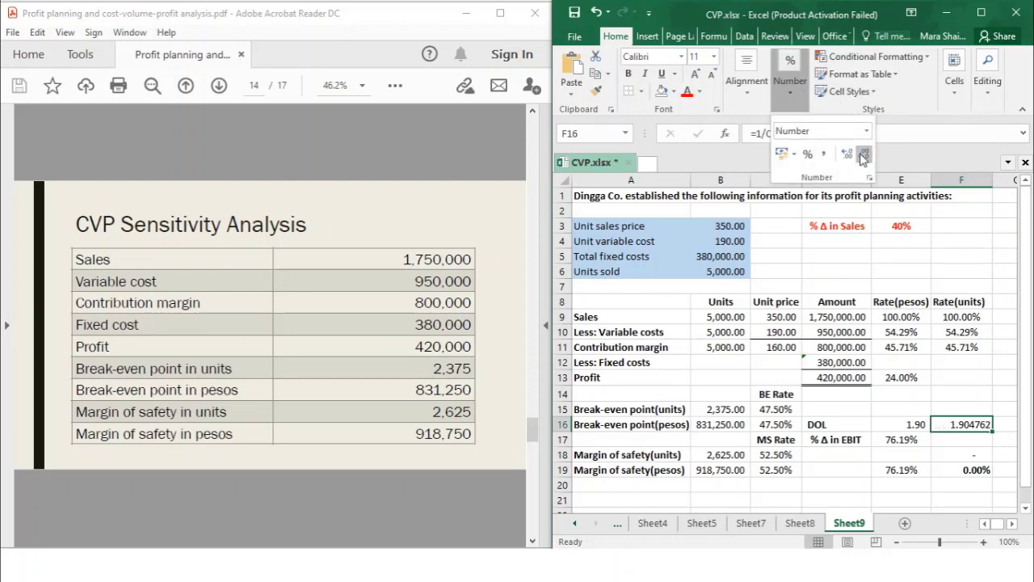
left_click(863, 156)
left_click(863, 156)
left_click(862, 155)
left_click(863, 156)
Step: Switch to the PDF in Acrobat Reader, bring up the Operating Leverage slide with the DOL formulas, and return to cell F16 in Excel
left_click(512, 350)
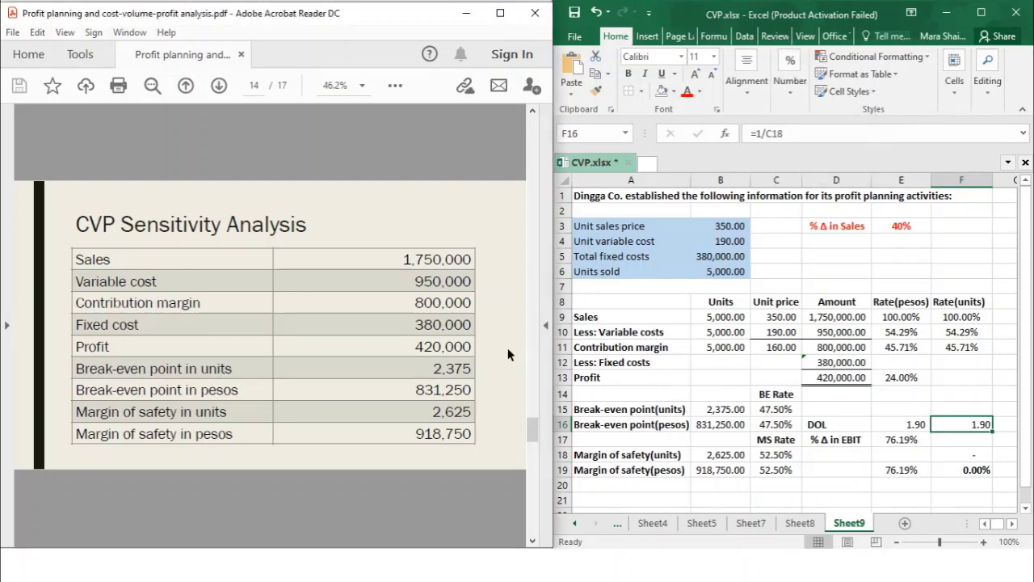
scroll(502, 344, "down", 3)
scroll(501, 352, "down", 1)
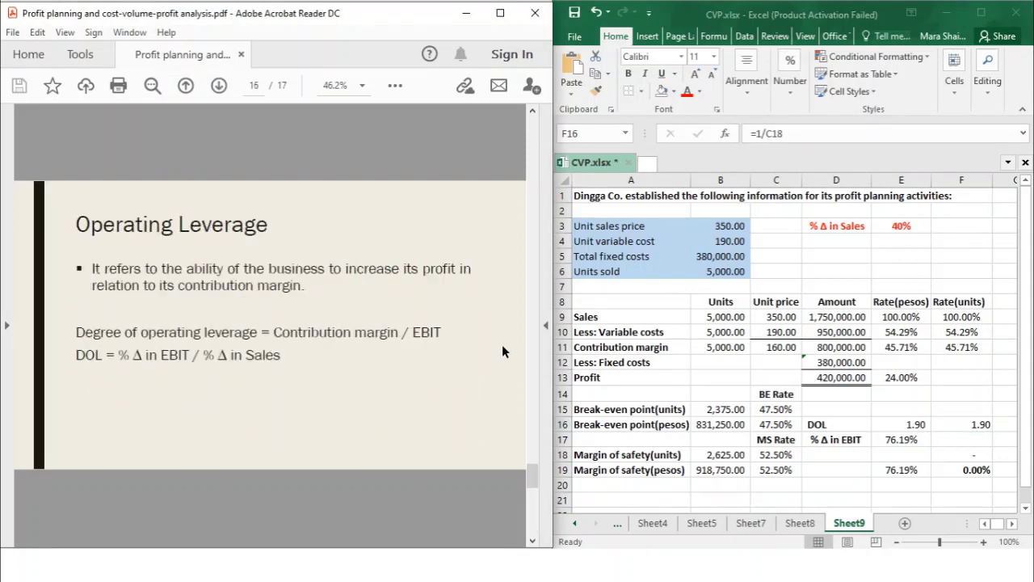
left_click(953, 425)
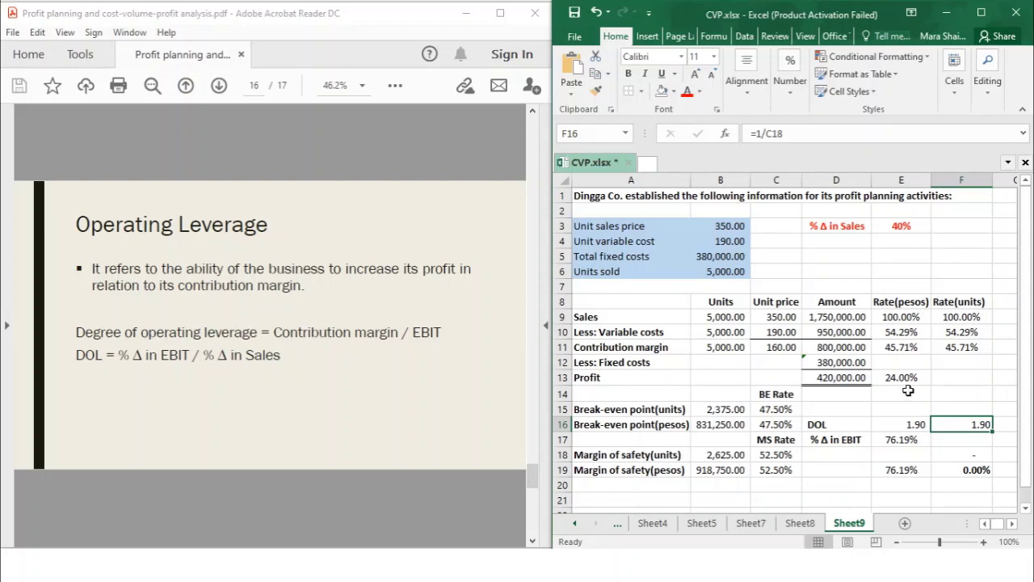
Step: Find Sheet2 and examine its NPR, CMR and MSR labels alongside the contribution margin formula on the Operating Leverage slide
left_click(651, 524)
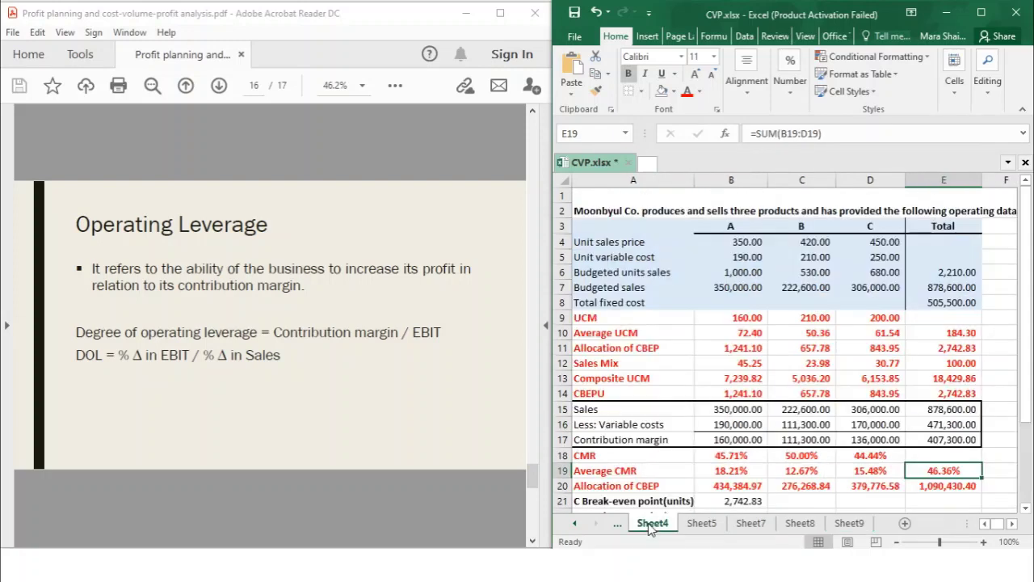
left_click(574, 524)
left_click(652, 523)
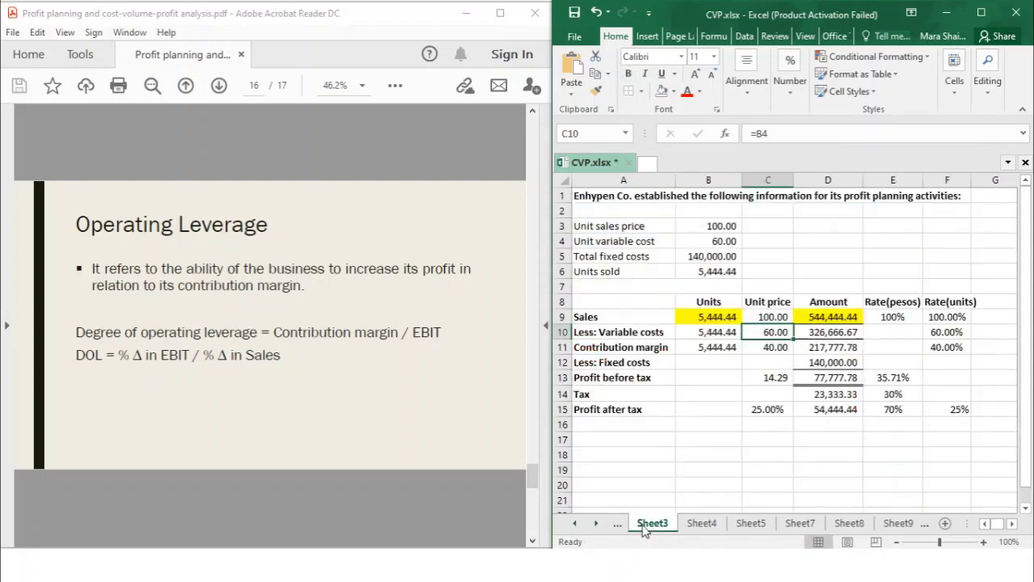
left_click(574, 524)
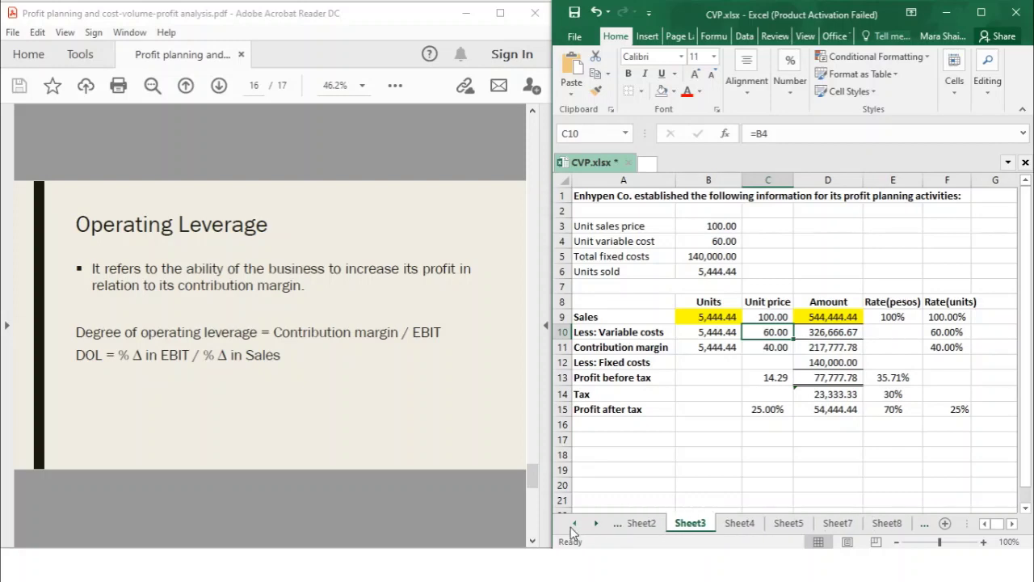
left_click(653, 523)
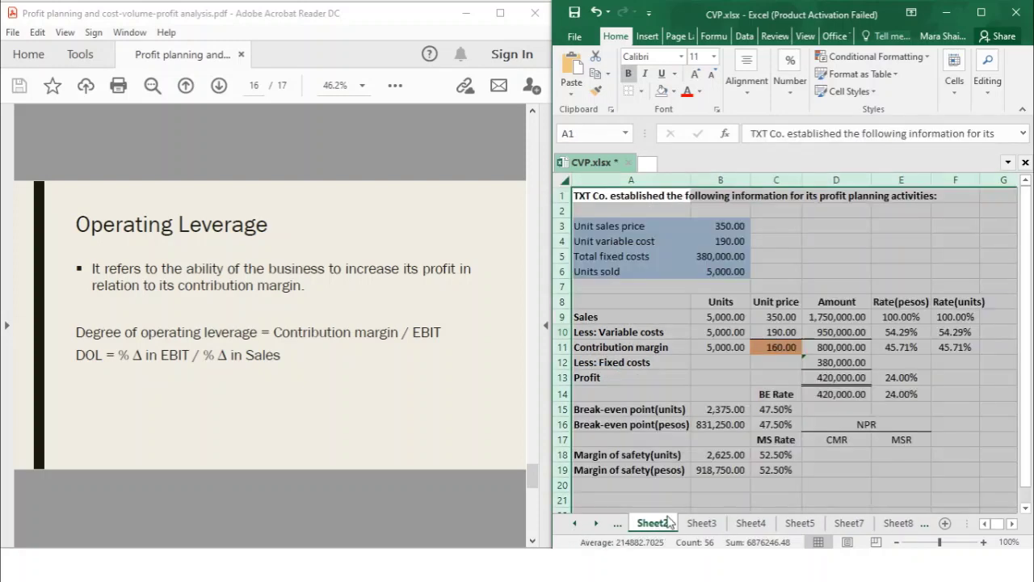
left_click(885, 429)
left_click(888, 440)
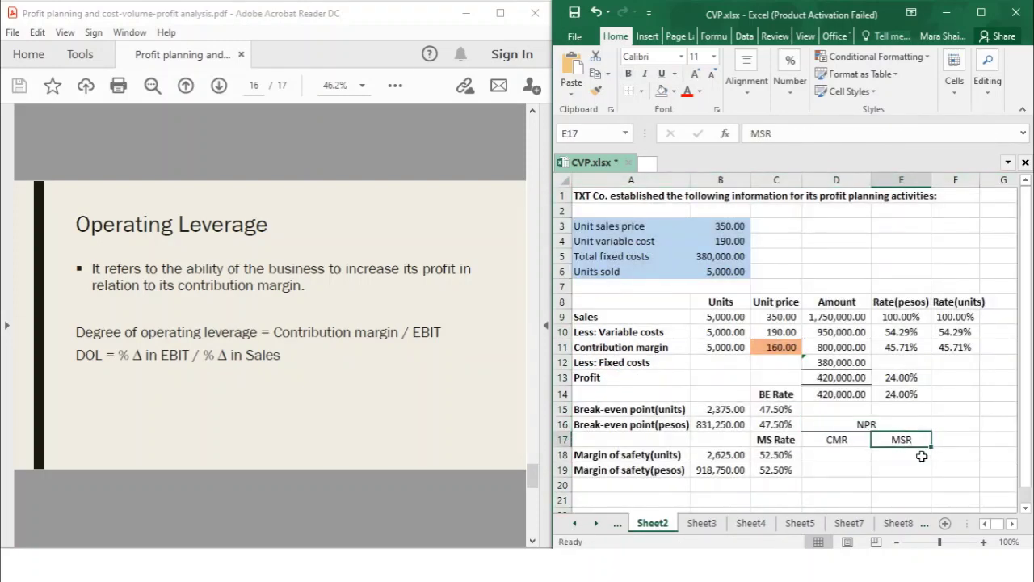
left_click(874, 422)
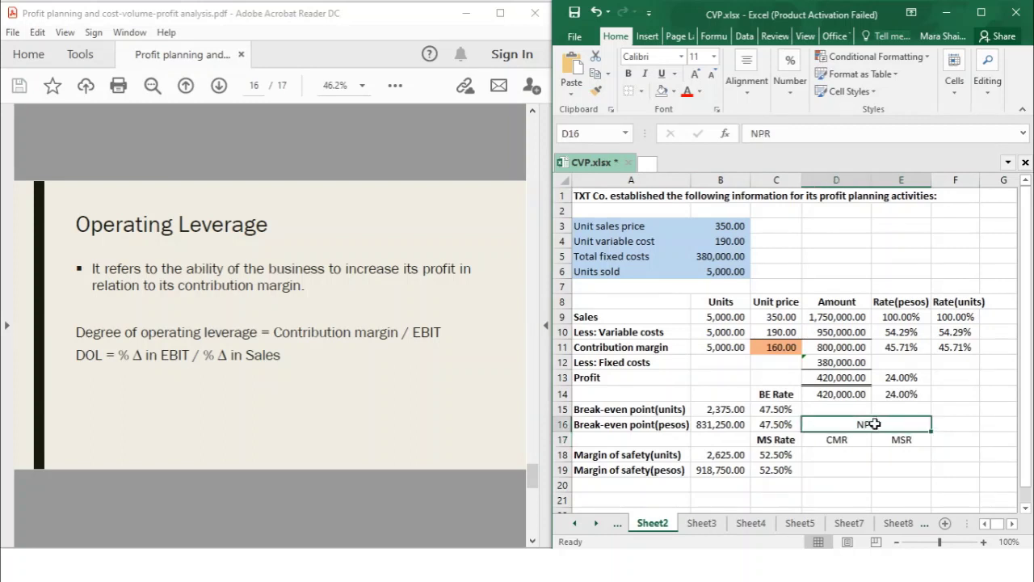
left_click(854, 443)
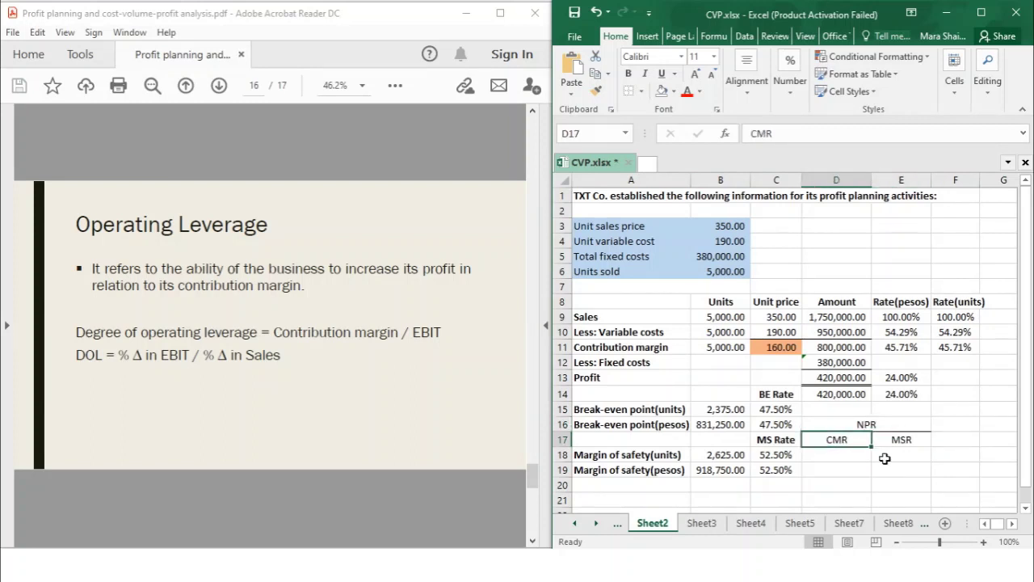
left_click(904, 439)
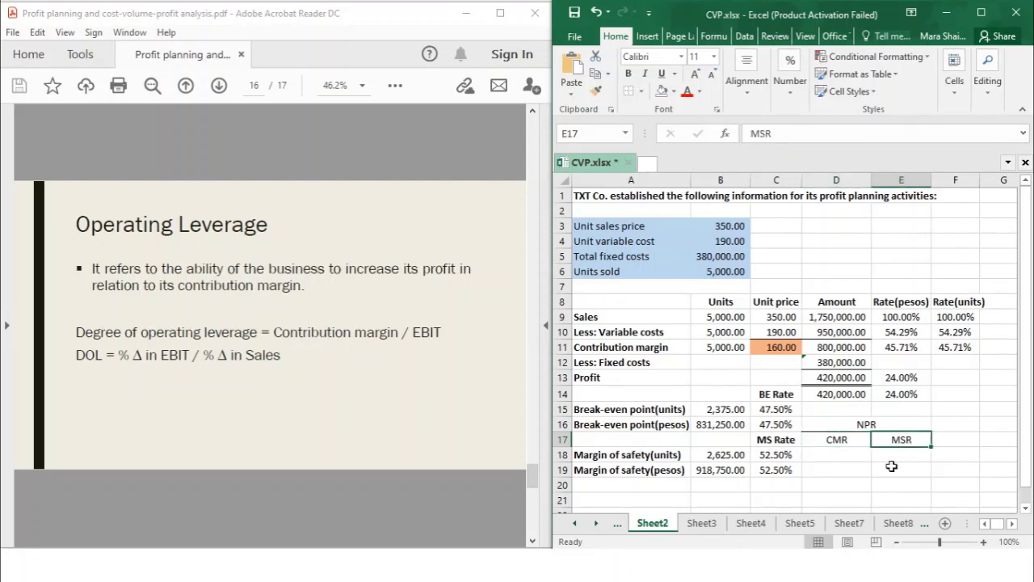
left_click(834, 440)
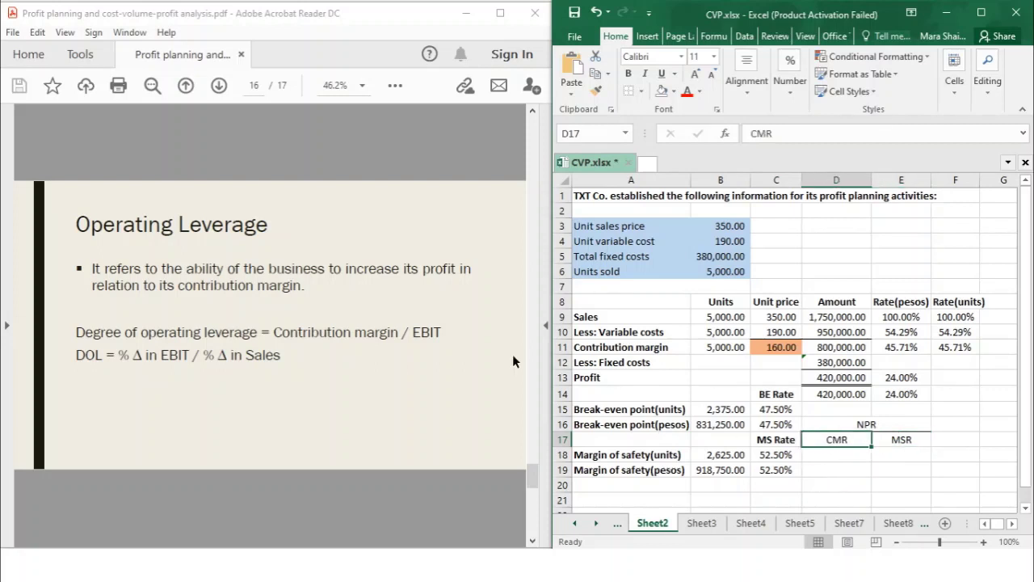
left_click(365, 333)
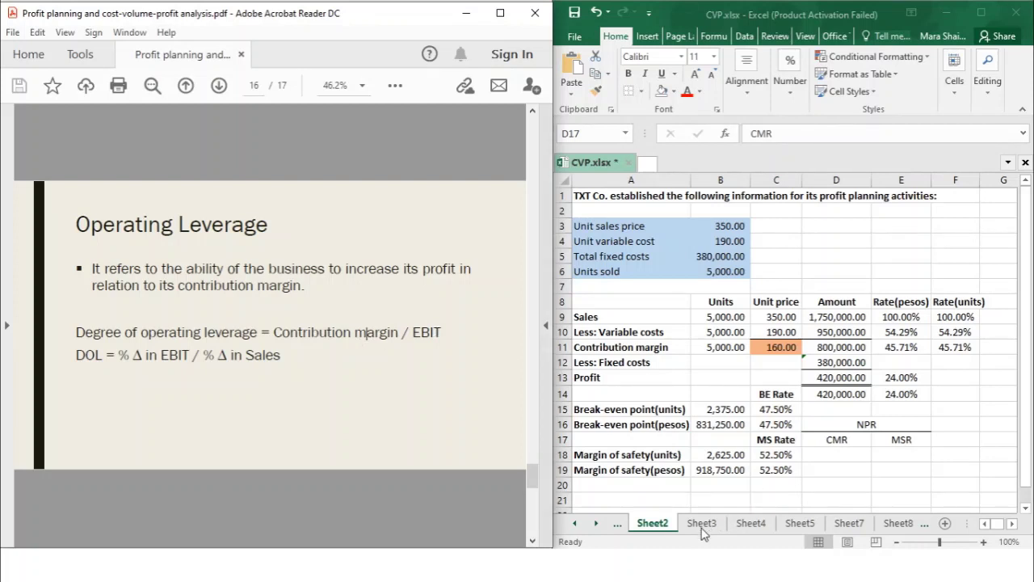
Step: Return to Sheet9 and examine the formulas behind the margin of safety rates, contribution margin and profit
left_click(896, 526)
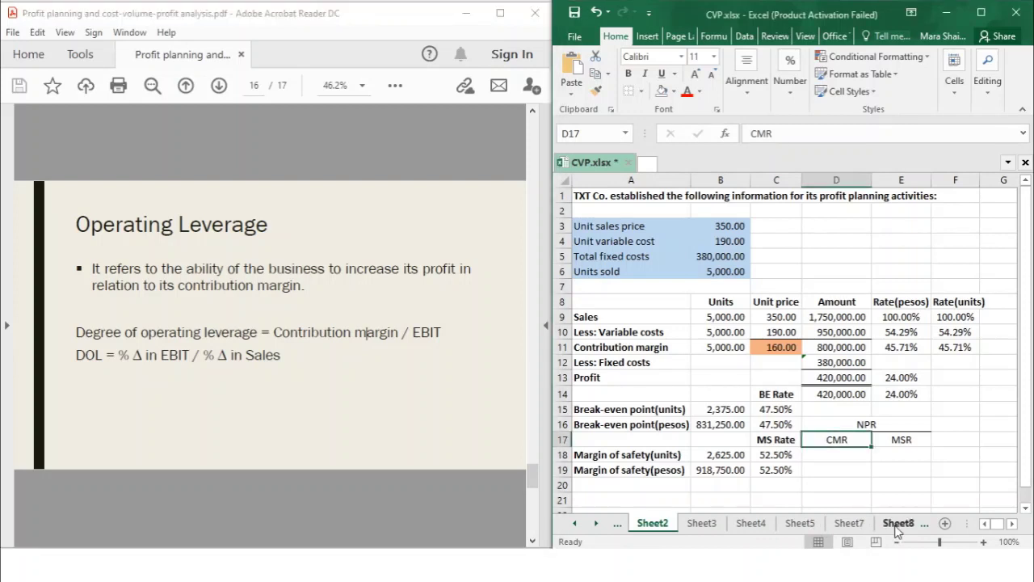
left_click(597, 522)
left_click(597, 522)
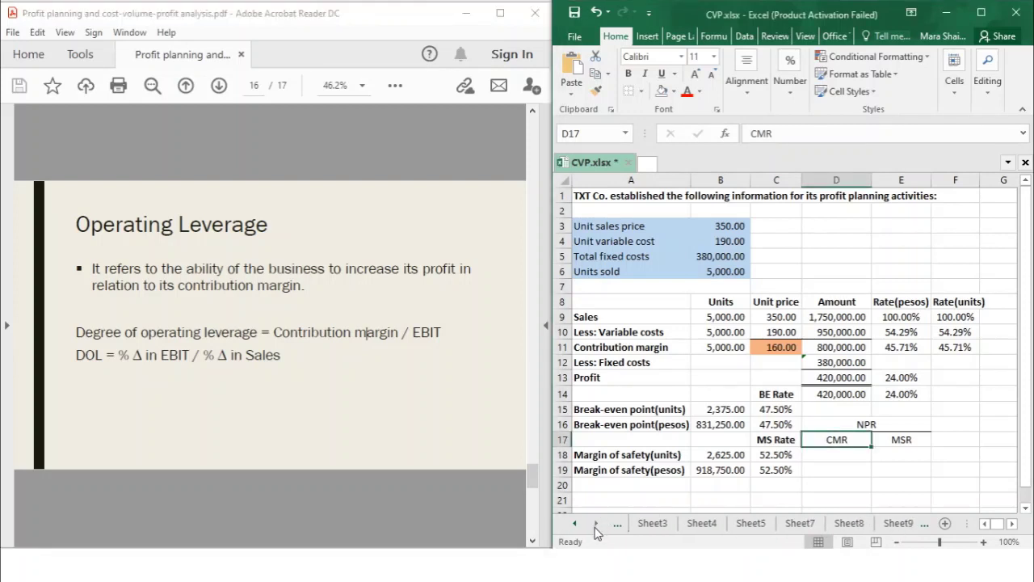
left_click(848, 524)
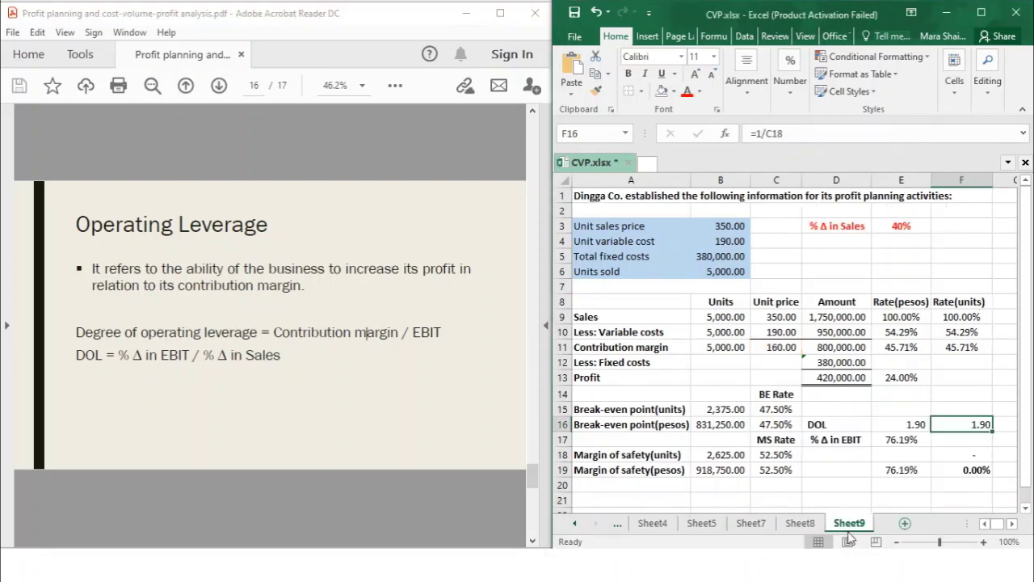
left_click(945, 445)
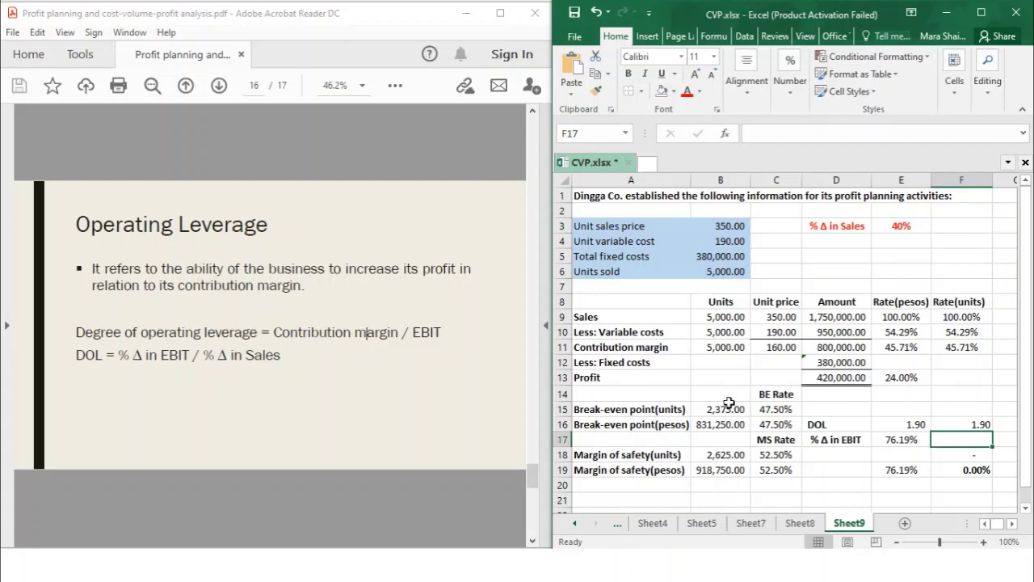
left_click(780, 451)
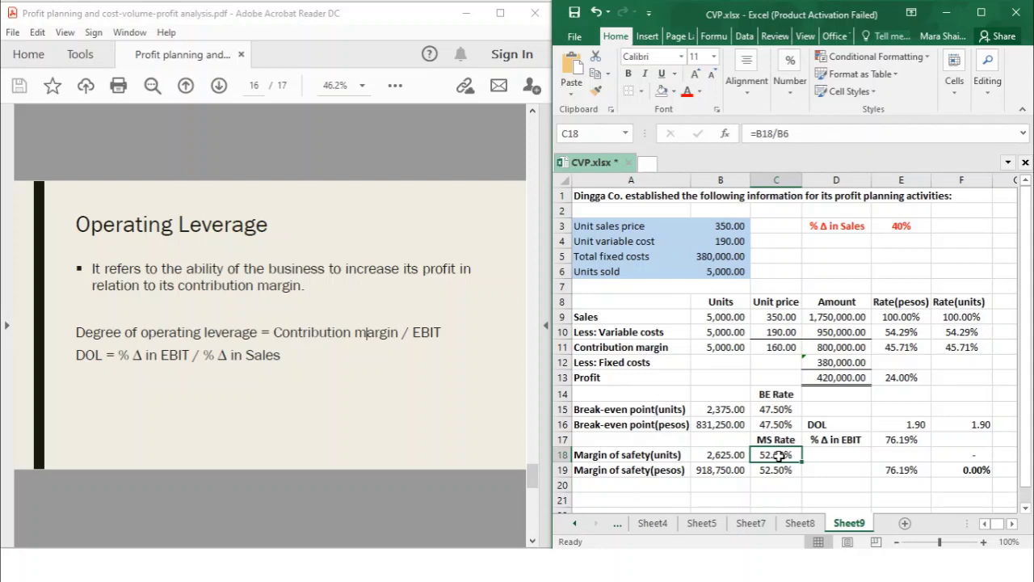
left_click(909, 345)
left_click(904, 385)
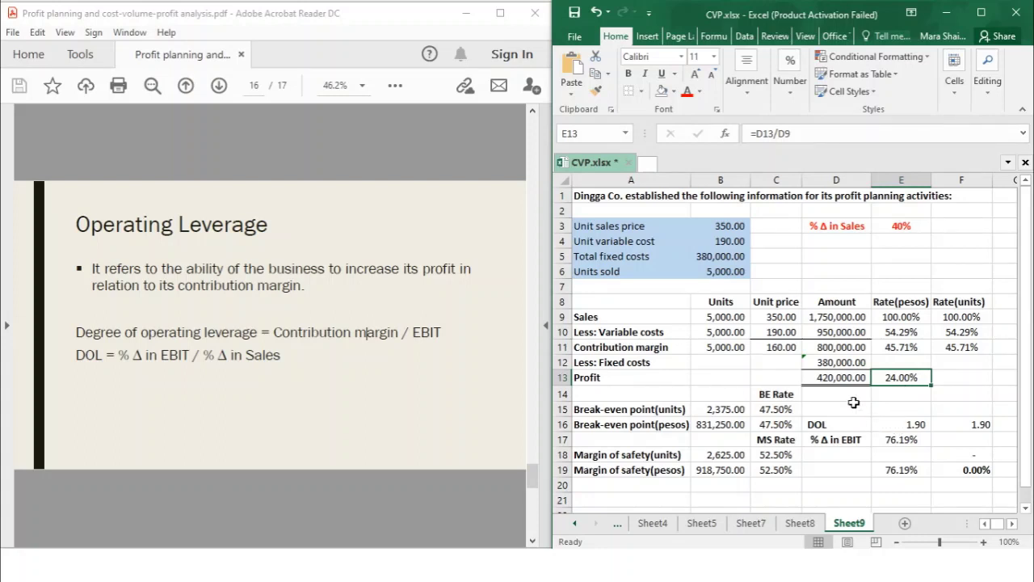
left_click(856, 348)
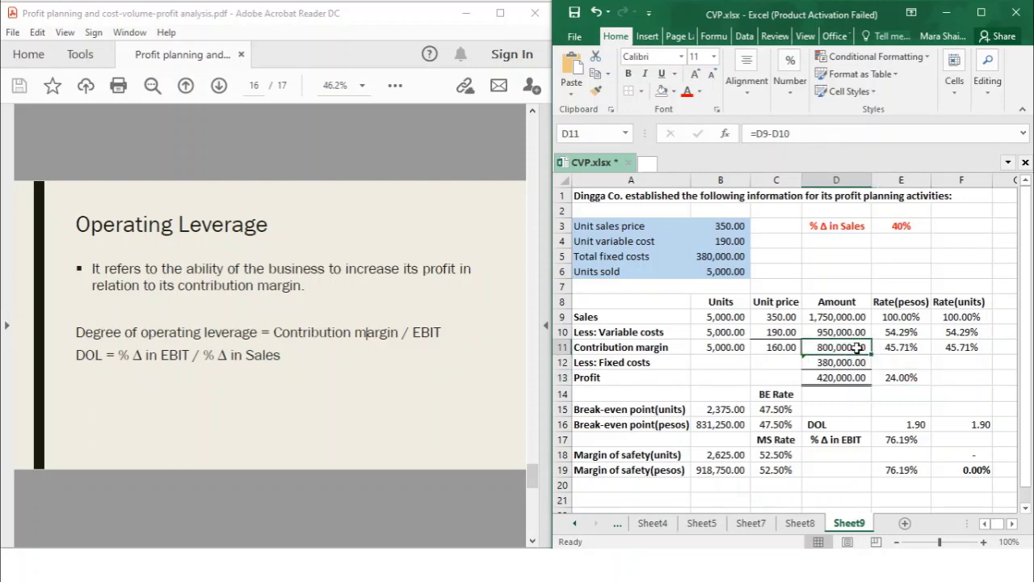
left_click(854, 378)
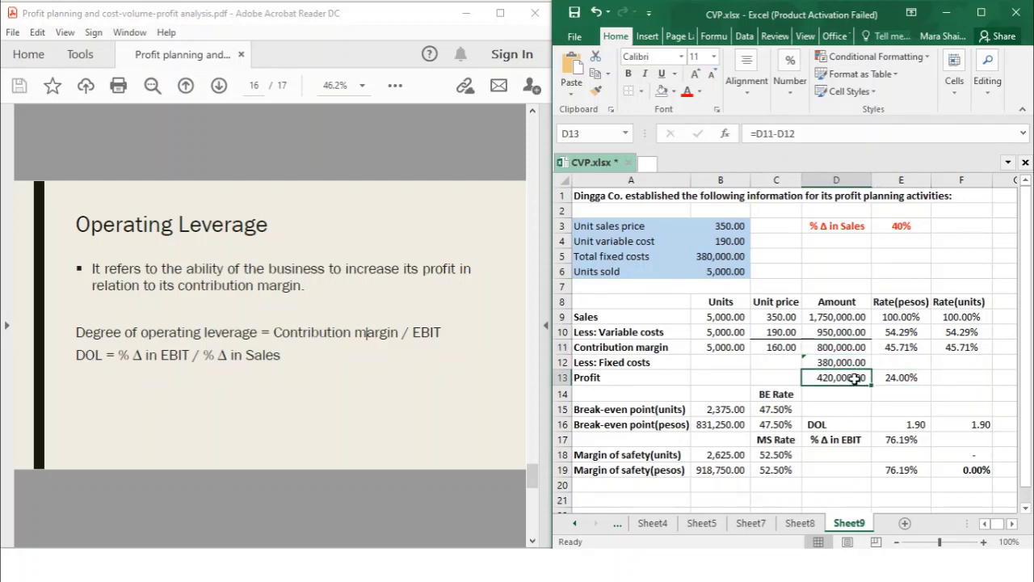
left_click(760, 471)
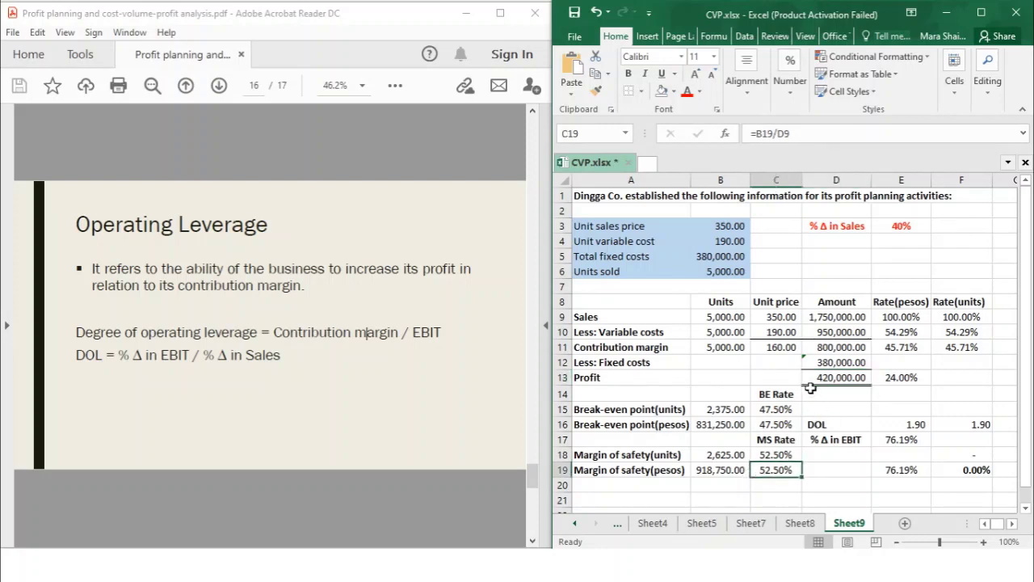
left_click(773, 133)
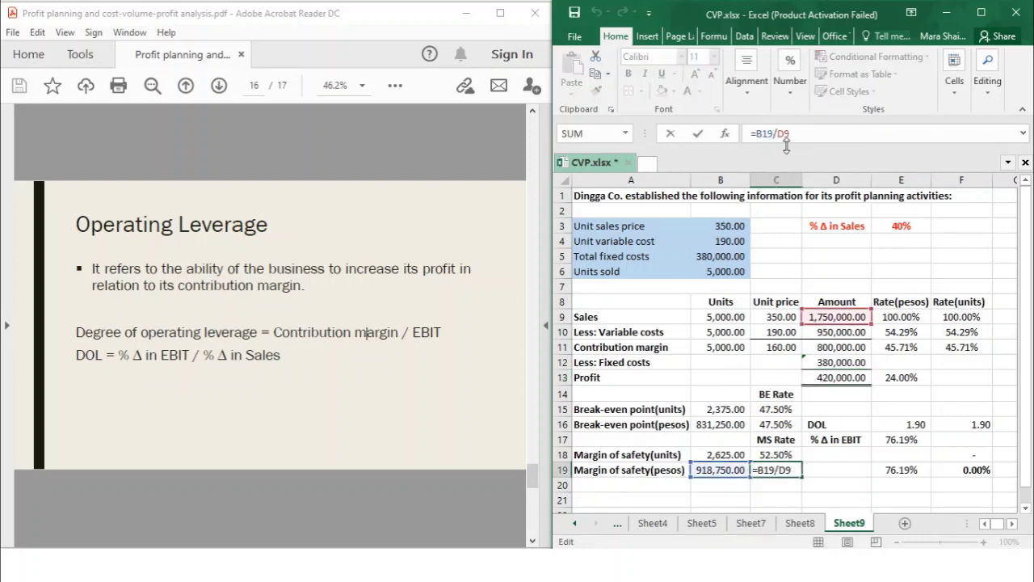
key("Return")
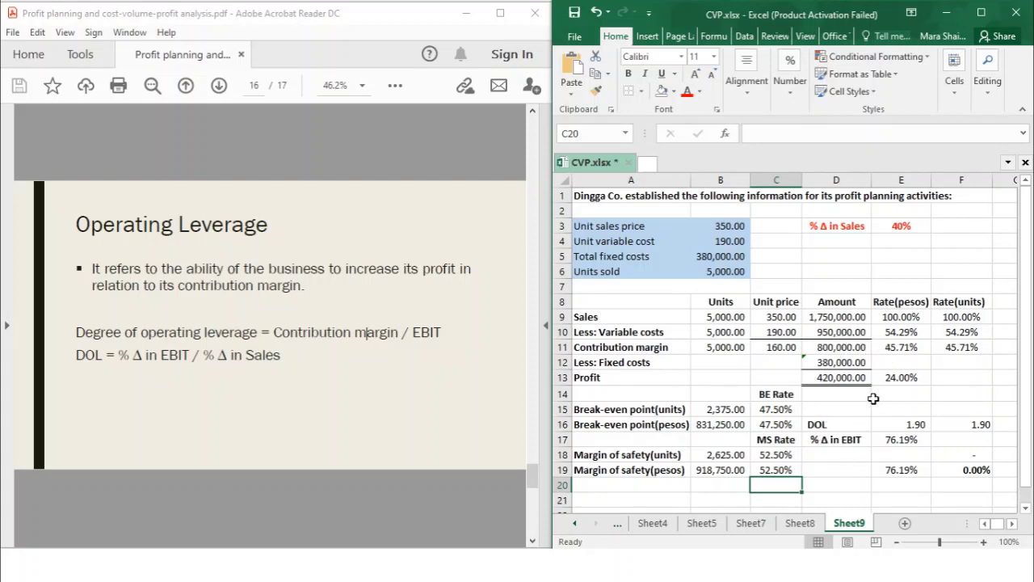
Step: Review how the DOL and % Δ in EBIT relate to the contribution margin, profit and MS Rate on Sheet9
left_click(660, 349)
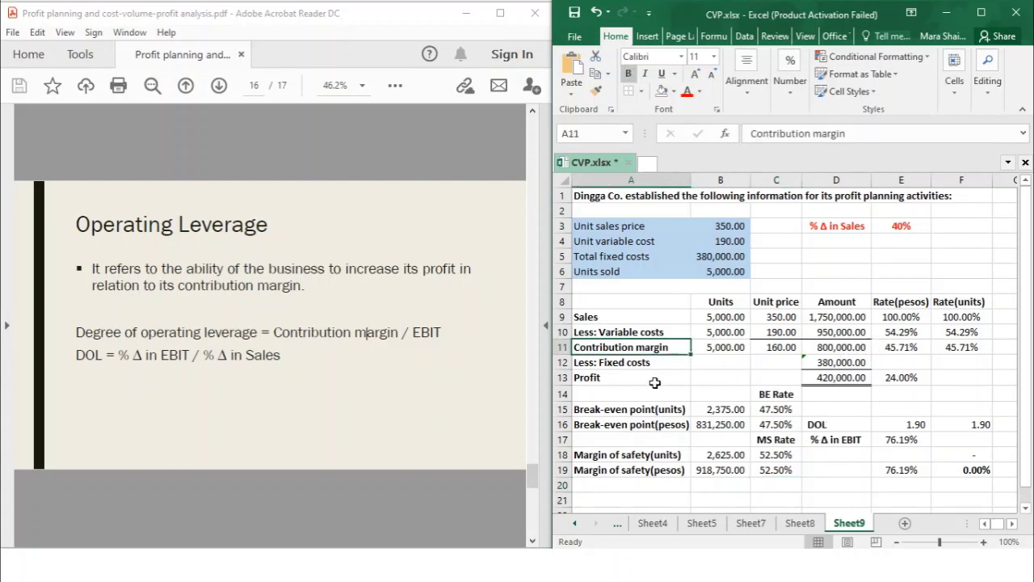
left_click(650, 382, "ctrl")
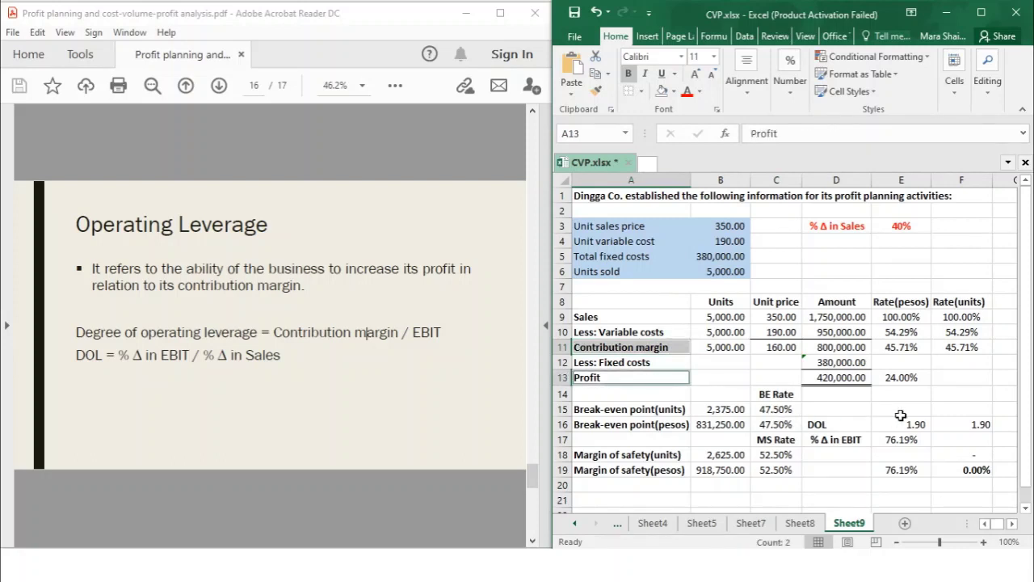
left_click(849, 424)
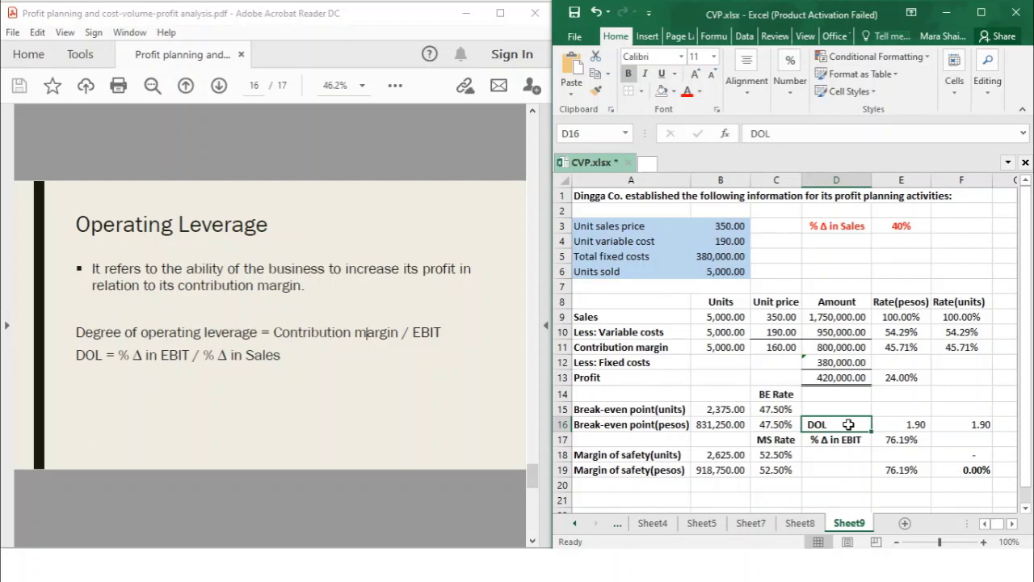
left_click(879, 440)
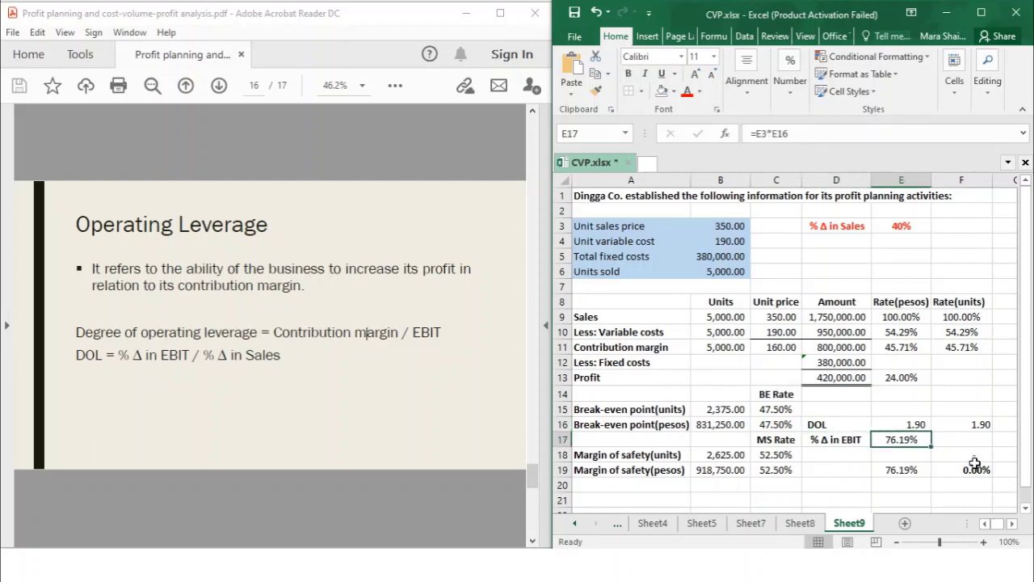
left_click(967, 438)
left_click(915, 440)
left_click(915, 426)
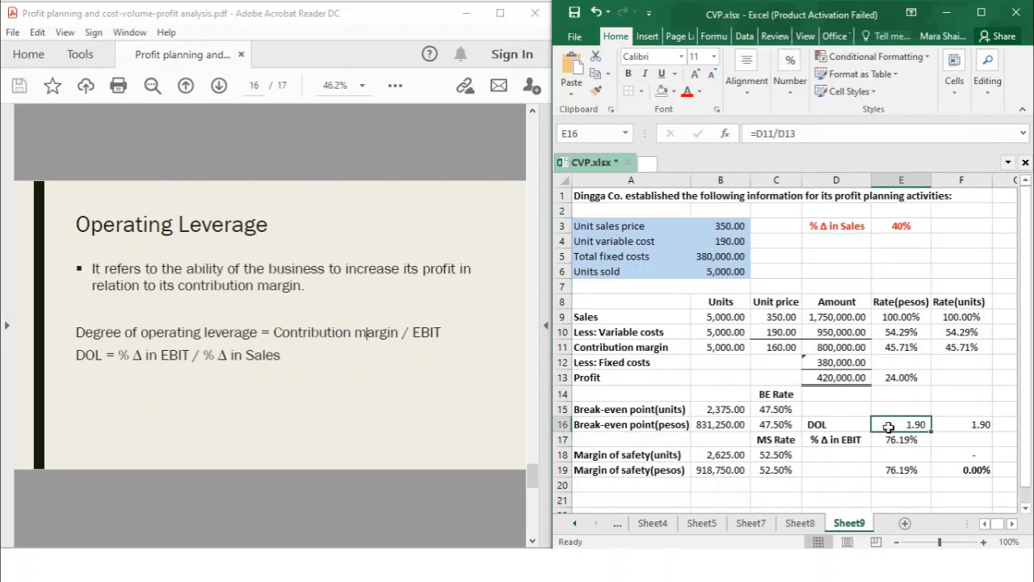
left_click(788, 442)
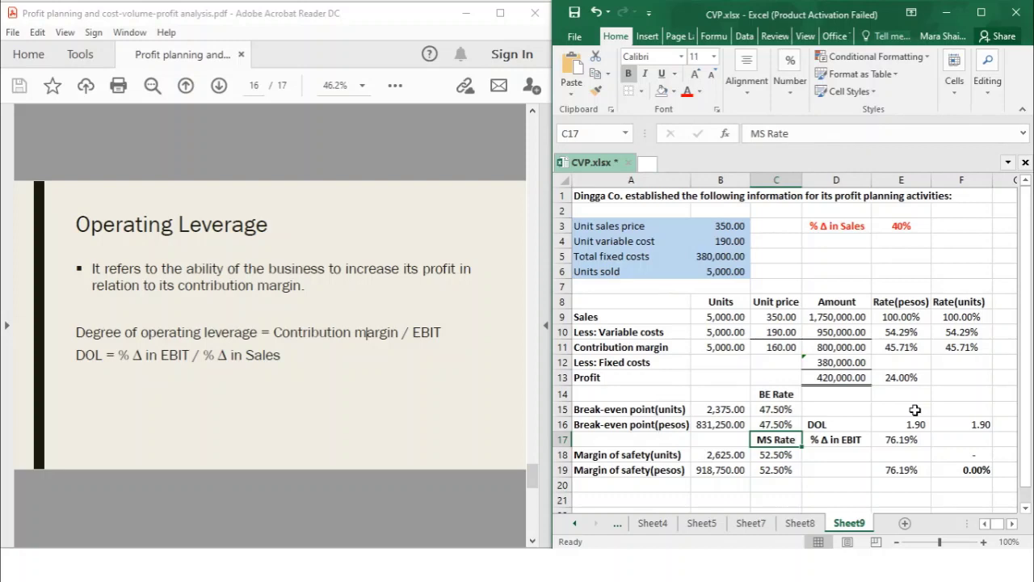
left_click(843, 428)
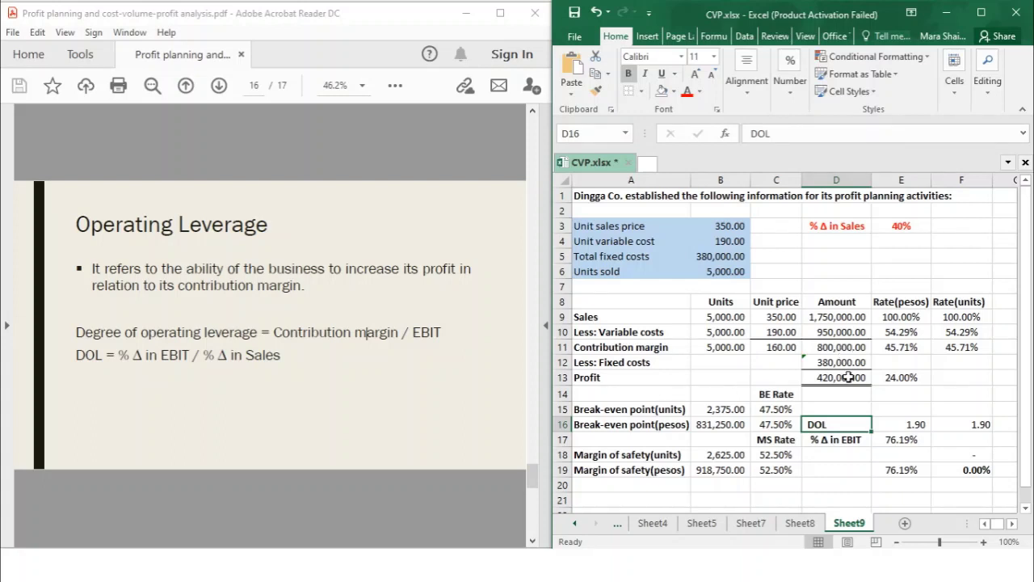
left_click(843, 377)
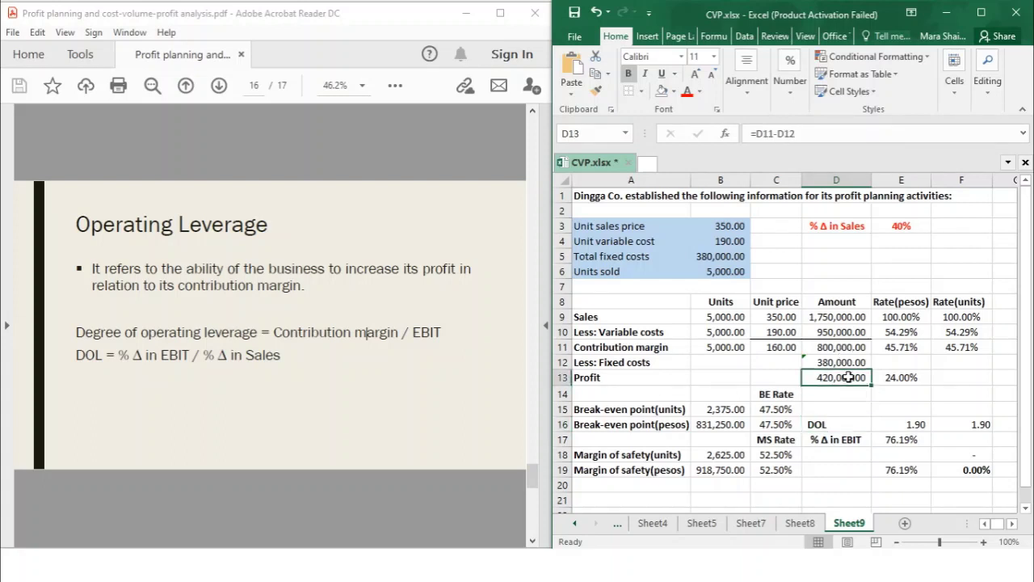
left_click(905, 439)
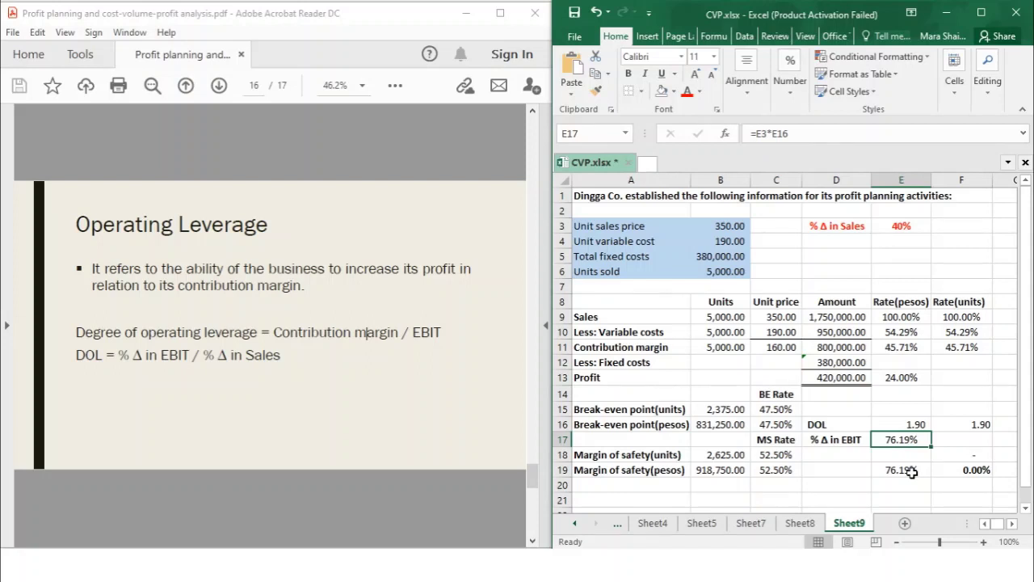
left_click(829, 423)
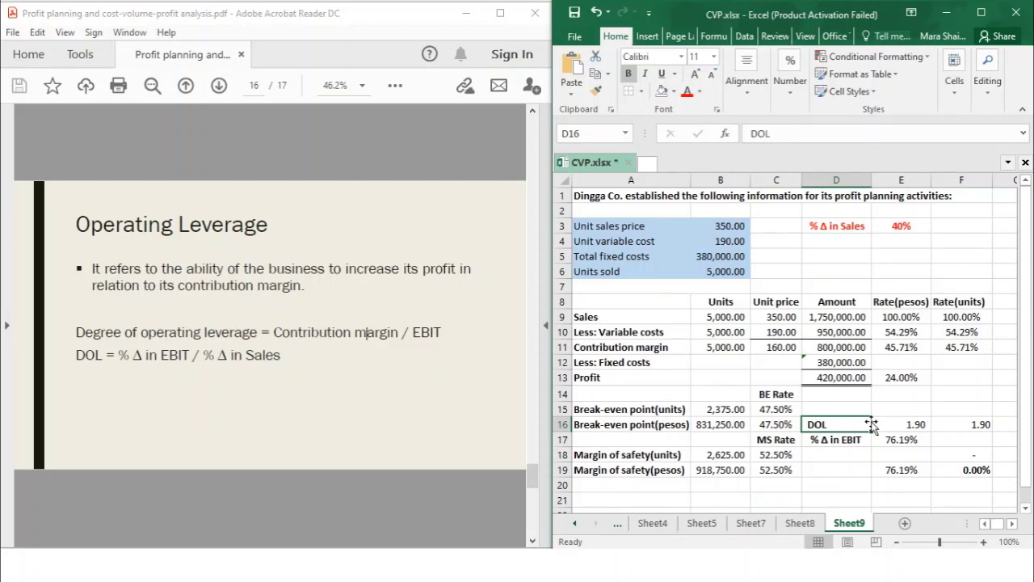
left_click(773, 441)
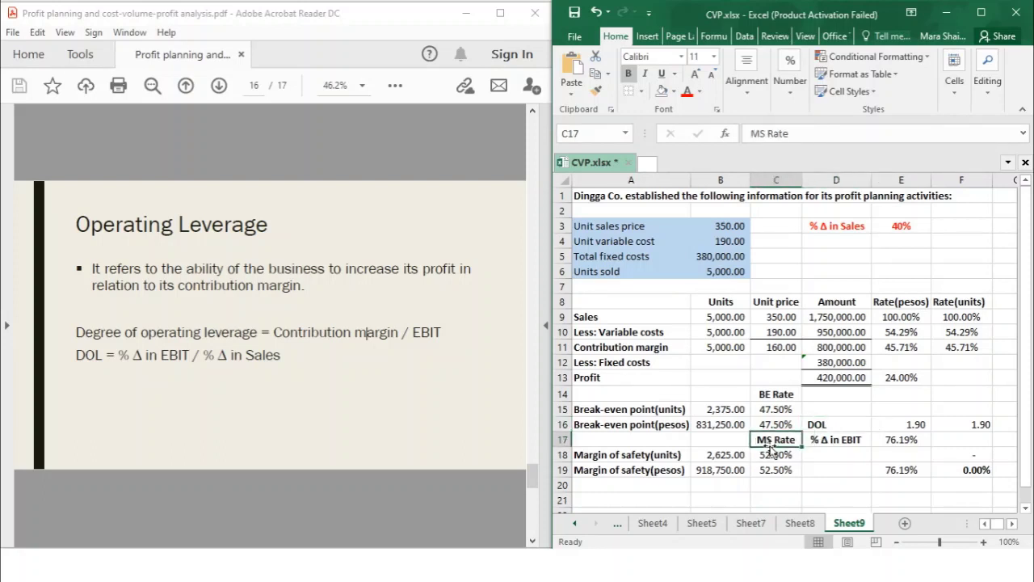